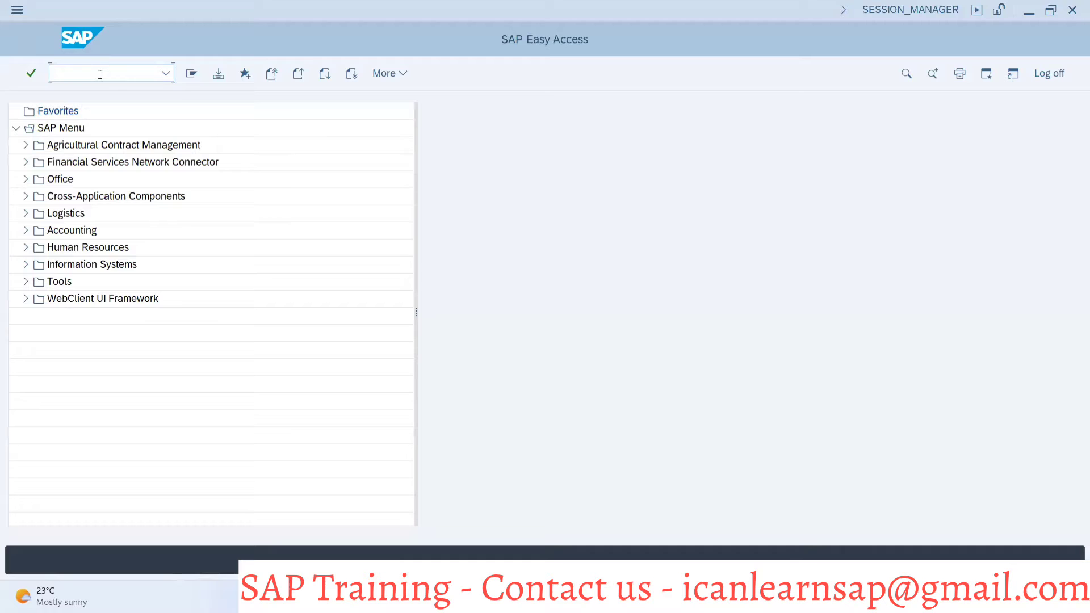
# Run transaction CS01 to reach the Create material BOM initial screen
pyautogui.write('cs01')
pyautogui.press('Return')
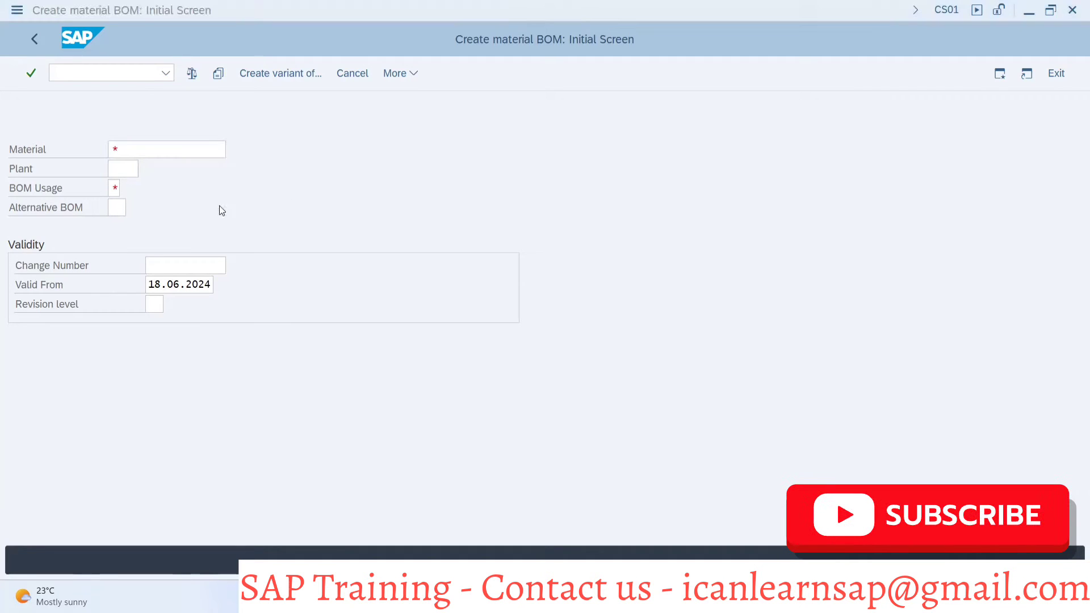
# Enter material Laptop-b14 and plant 1000 on the CS01 initial screen
pyautogui.click(204, 147)
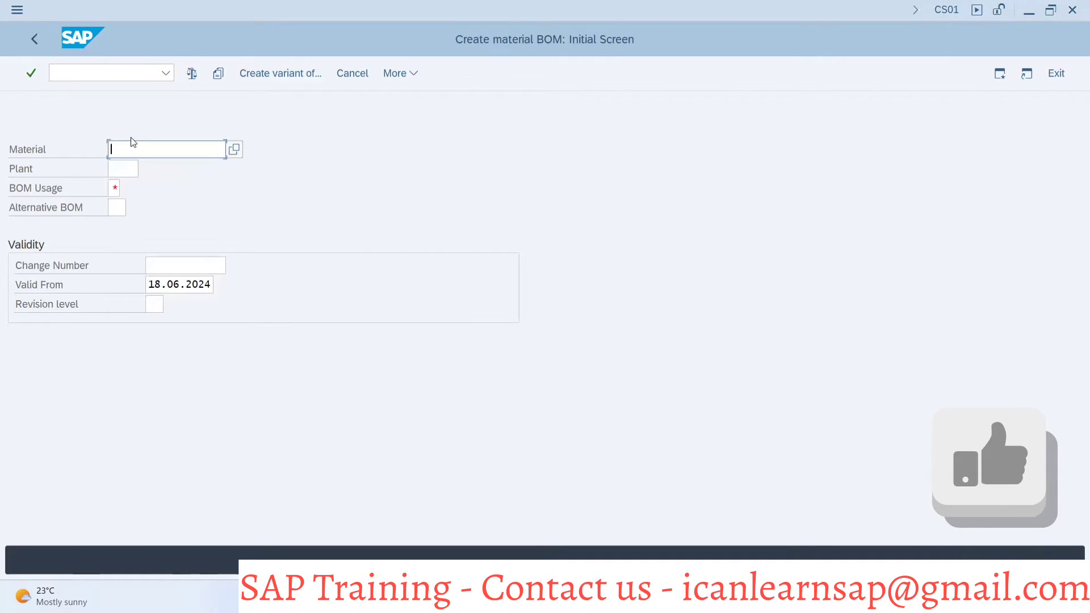
pyautogui.write('Laptop')
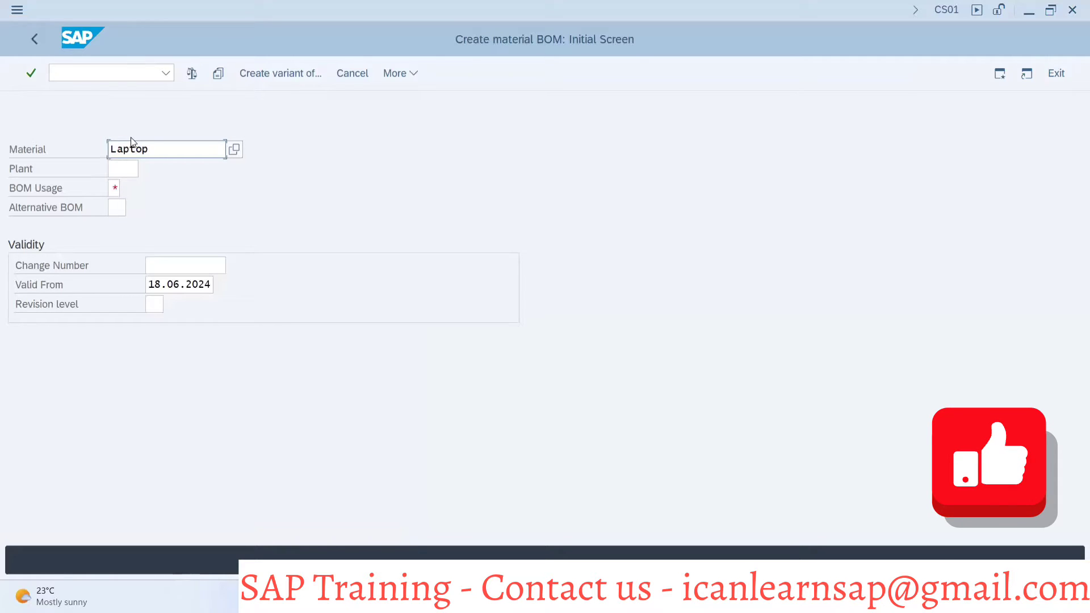
pyautogui.write('-b14')
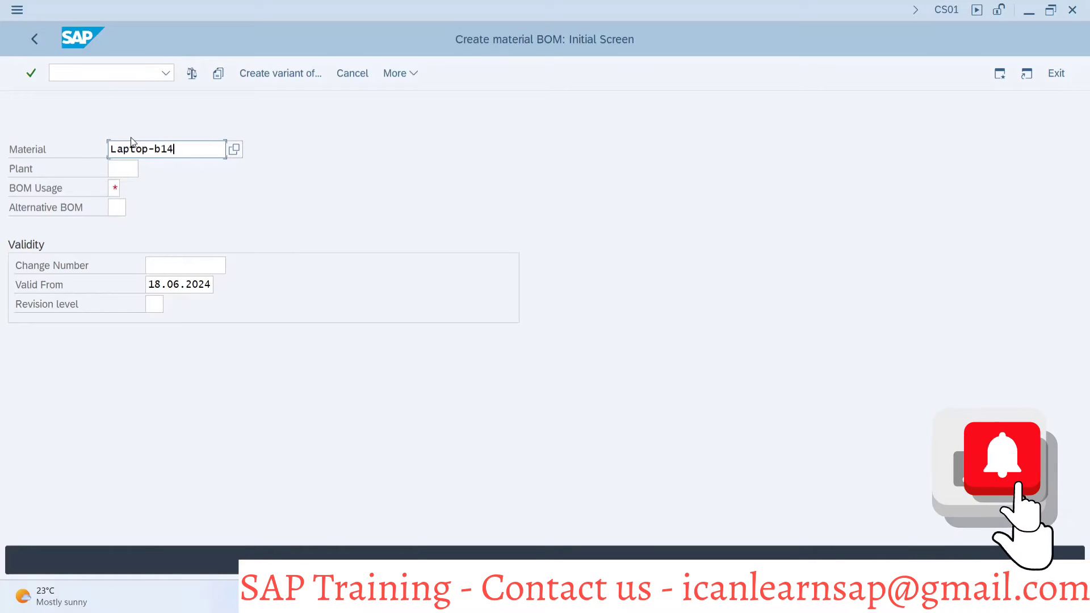
pyautogui.press('Return')
pyautogui.click(121, 168)
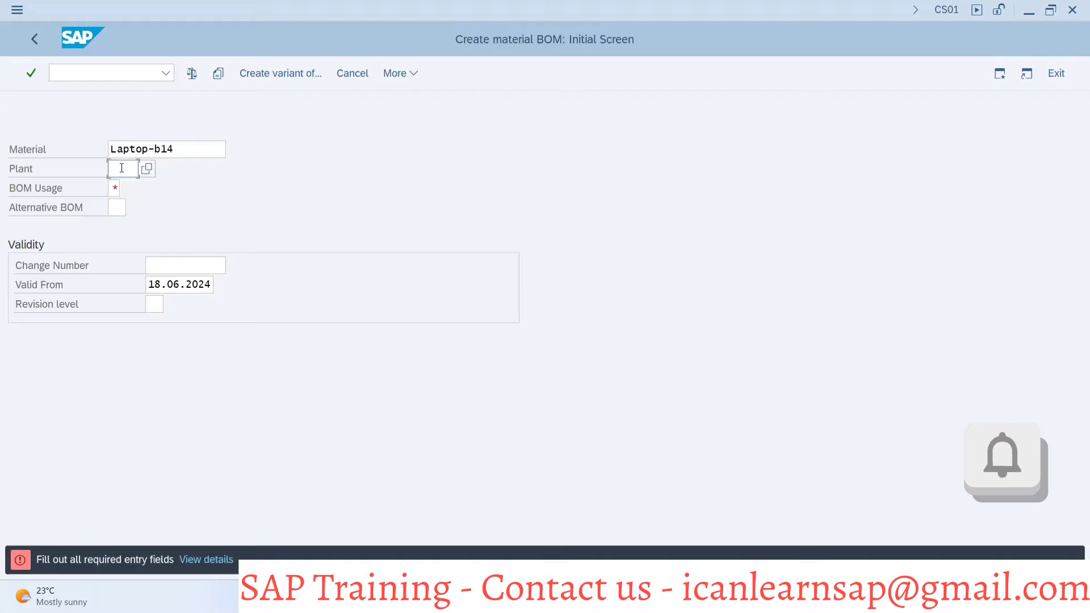
pyautogui.write('1000')
pyautogui.click(116, 188)
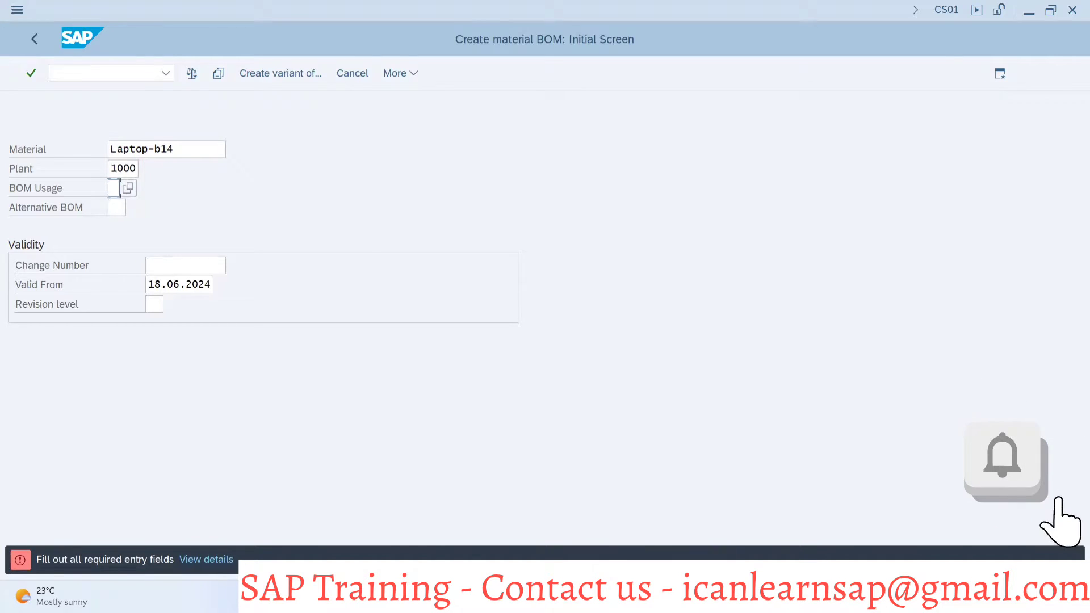
pyautogui.hotkey('alt', 'Tab')
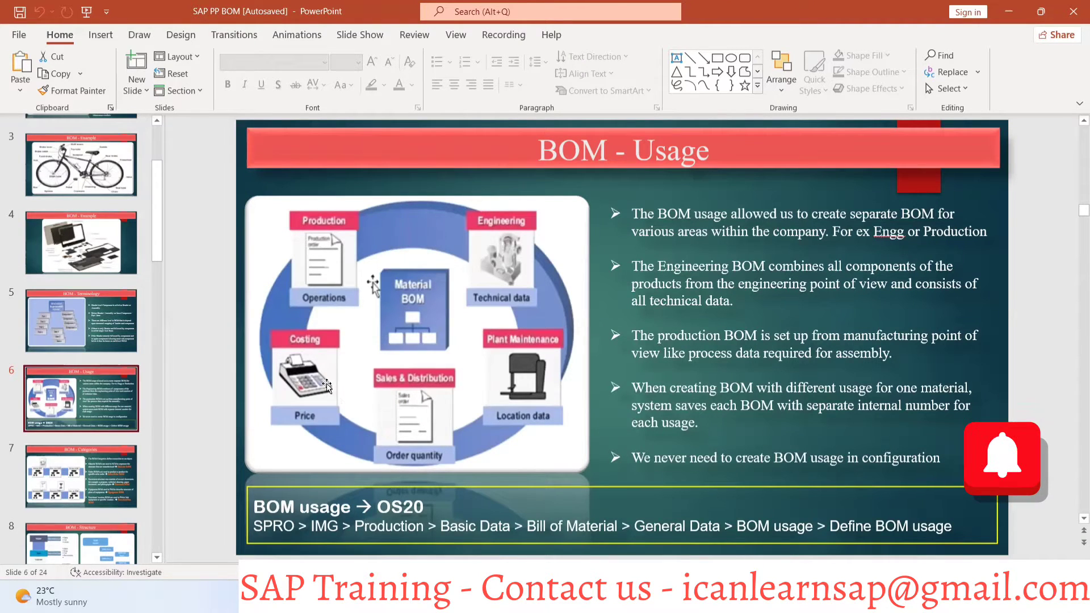
pyautogui.hotkey('alt', 'Tab')
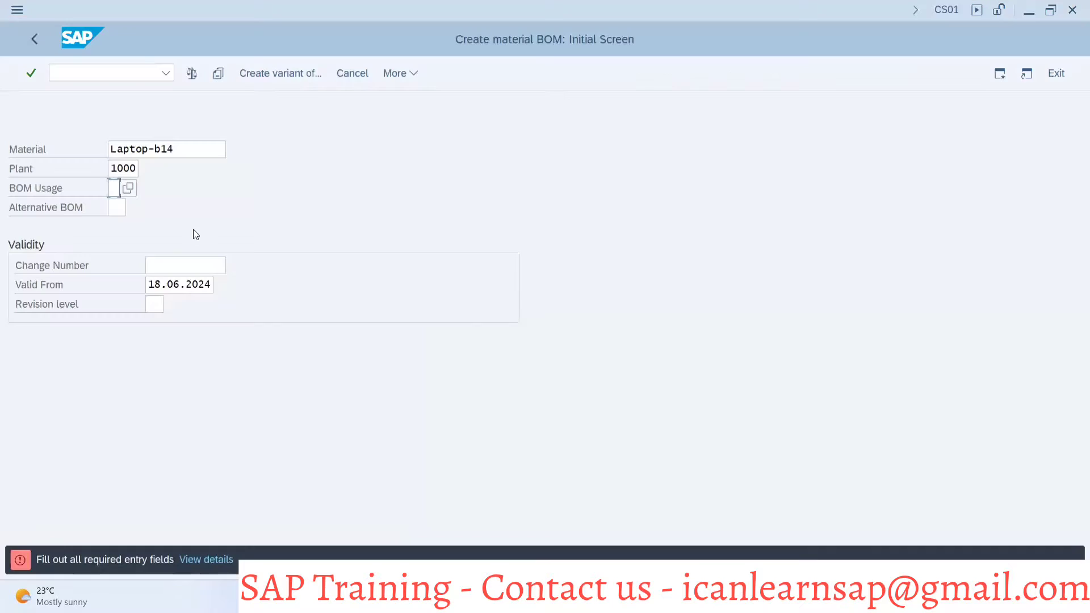
# Pick BOM usage 1 (Production) from the value help list
pyautogui.click(129, 189)
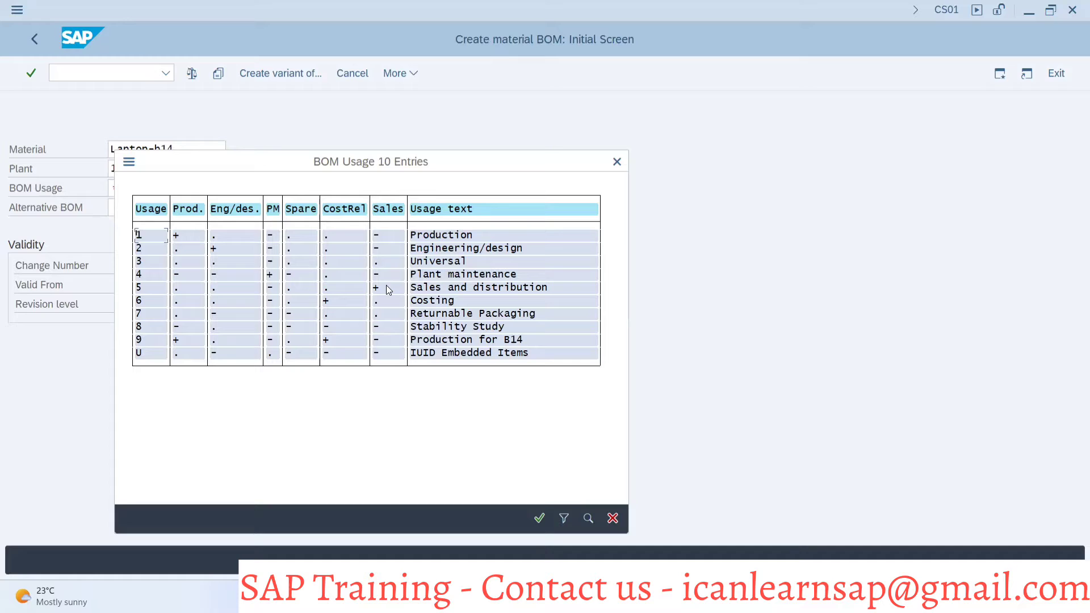
pyautogui.click(539, 519)
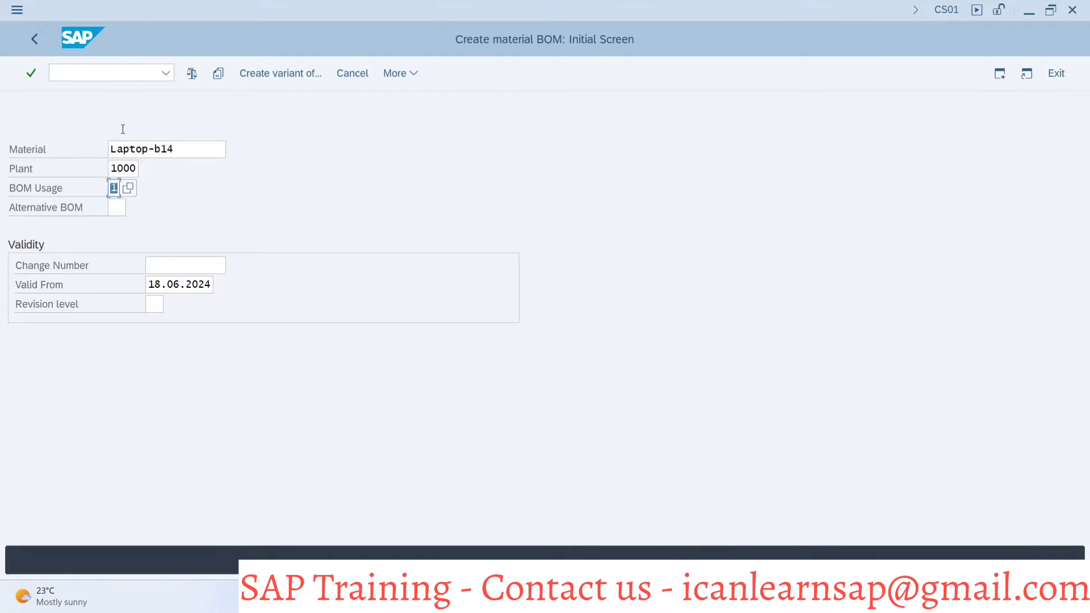
pyautogui.click(188, 147)
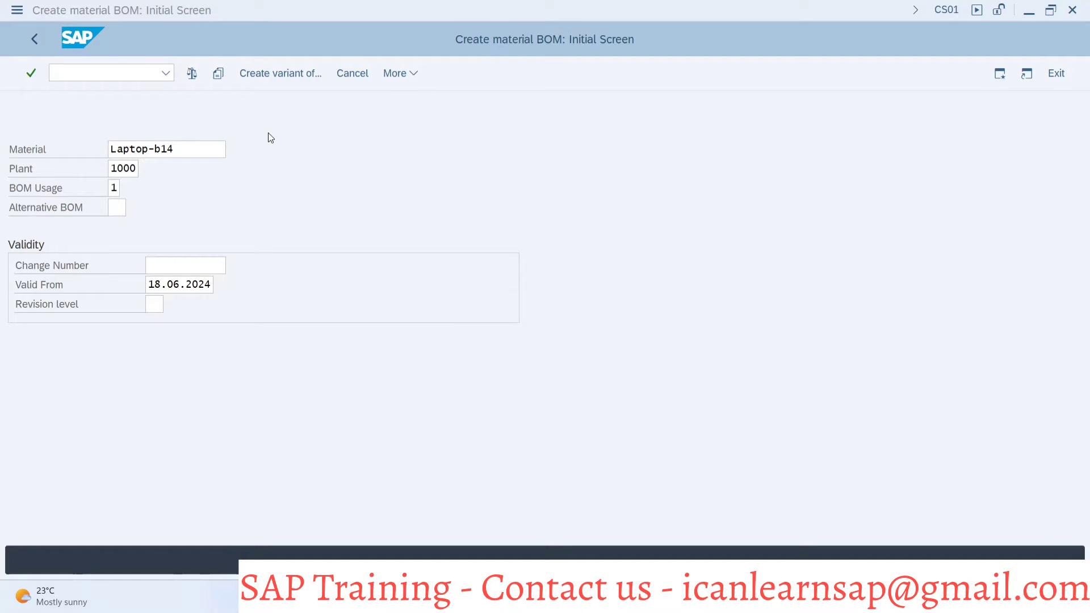
pyautogui.click(192, 153)
pyautogui.click(205, 151)
# Add item 0010 with component battery, quantity 1 and item category L
pyautogui.press('Return')
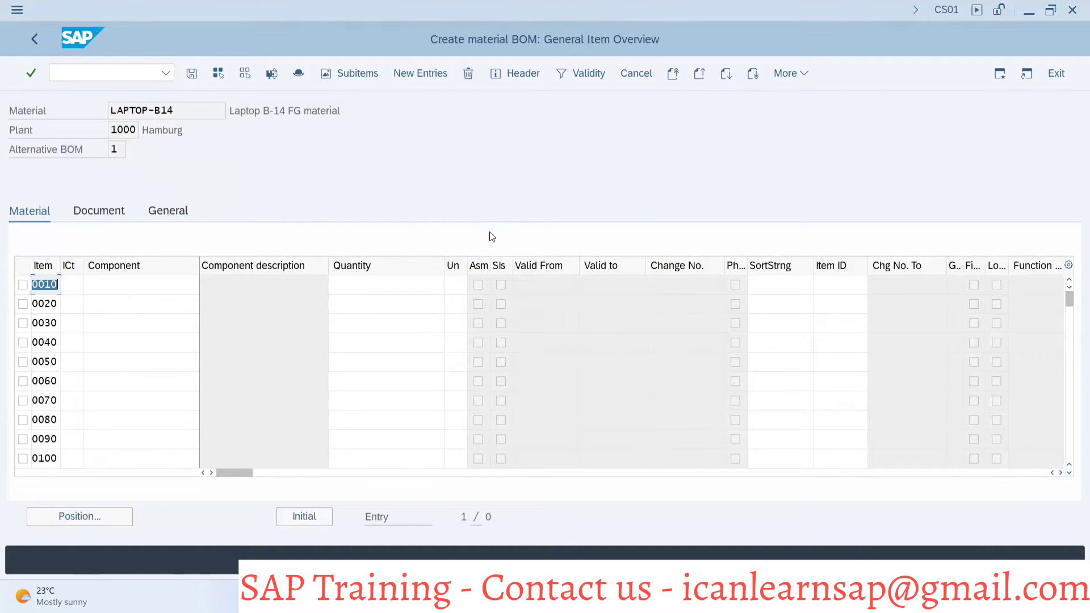
pyautogui.click(142, 287)
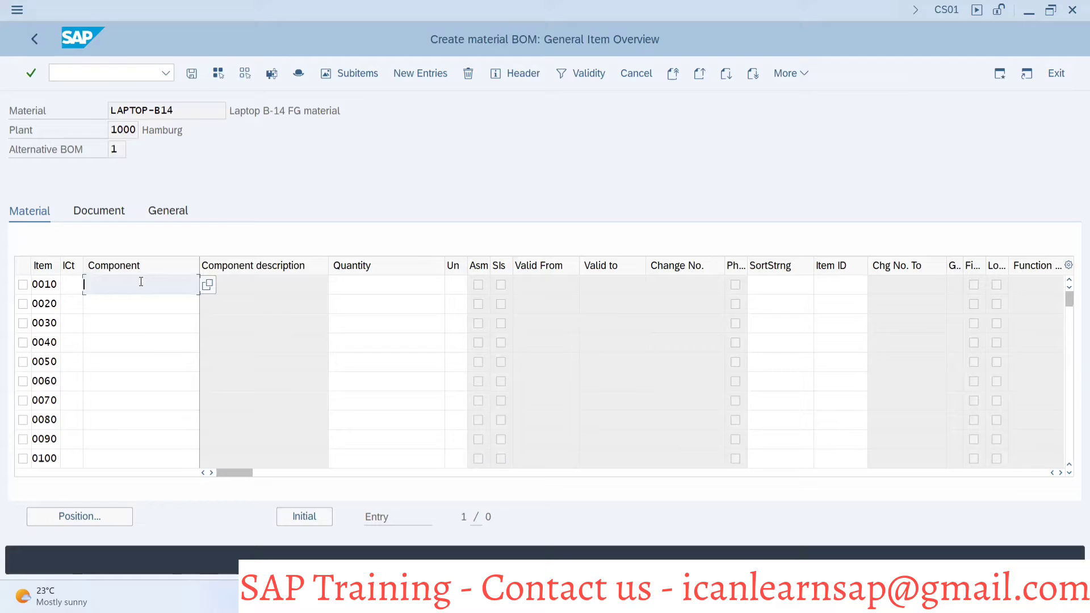
pyautogui.write('key')
pyautogui.press('BackSpace')
pyautogui.press('BackSpace')
pyautogui.press('BackSpace')
pyautogui.write('battery')
pyautogui.click(341, 285)
pyautogui.write('1')
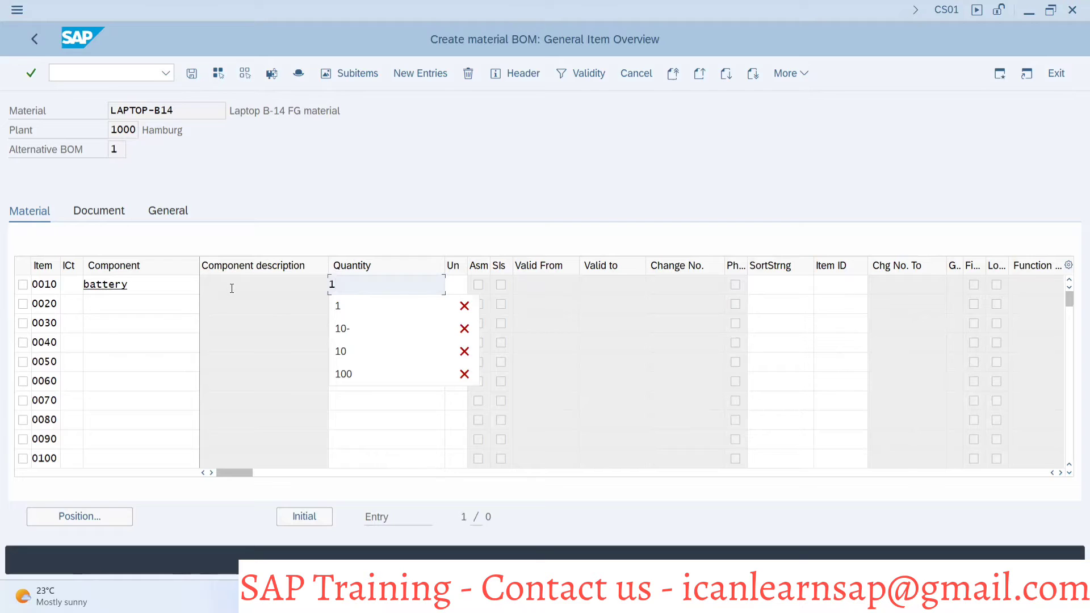
pyautogui.press('Return')
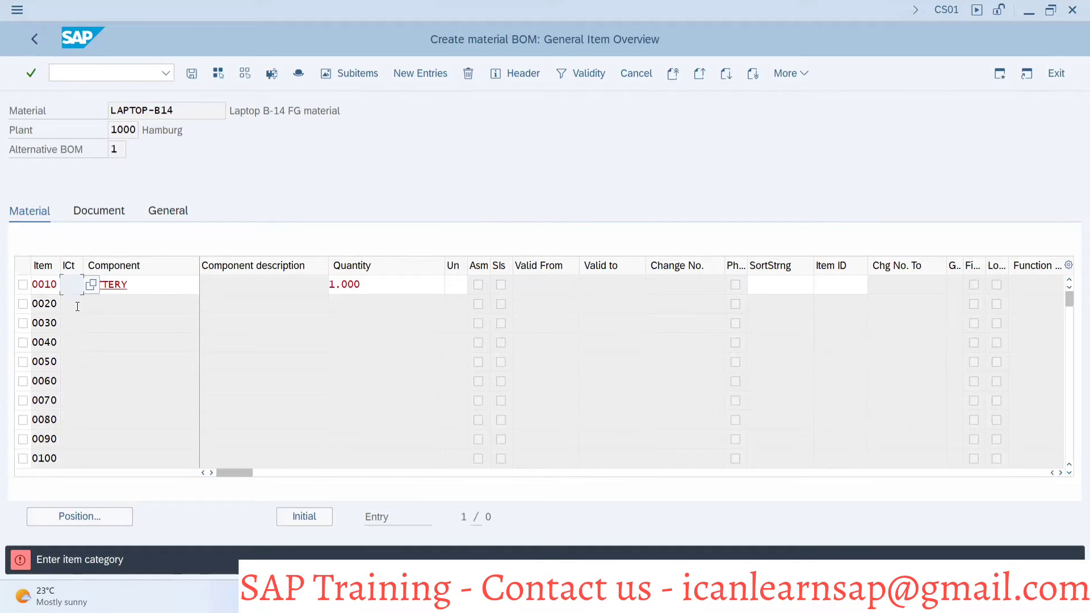
pyautogui.write('L')
pyautogui.press('Return')
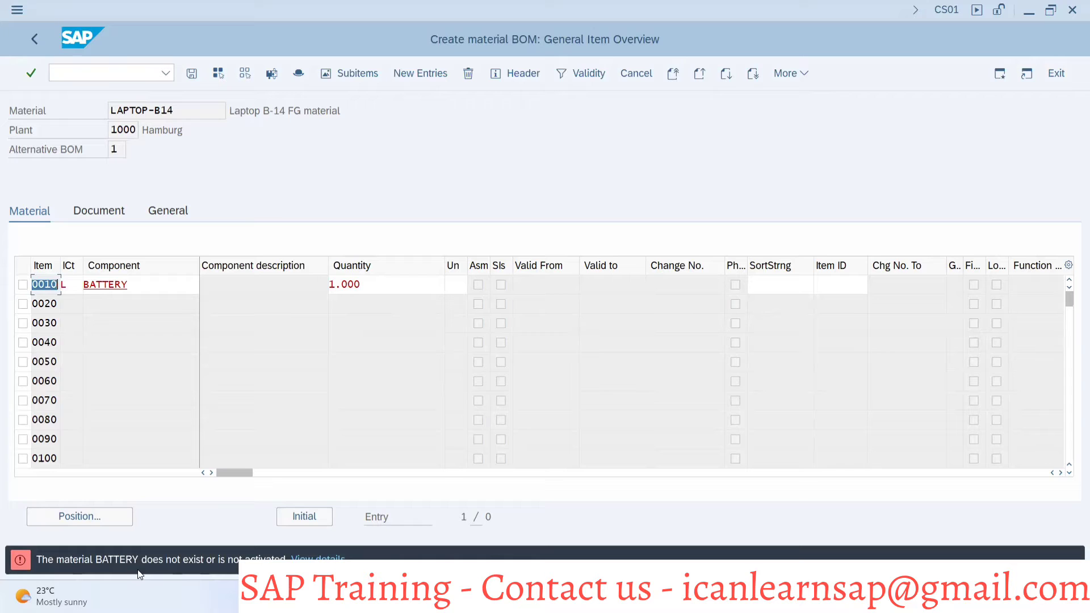
# Check the rejected BATTERY component, then leave the BOM for SAP Easy Access with /n
pyautogui.click(163, 292)
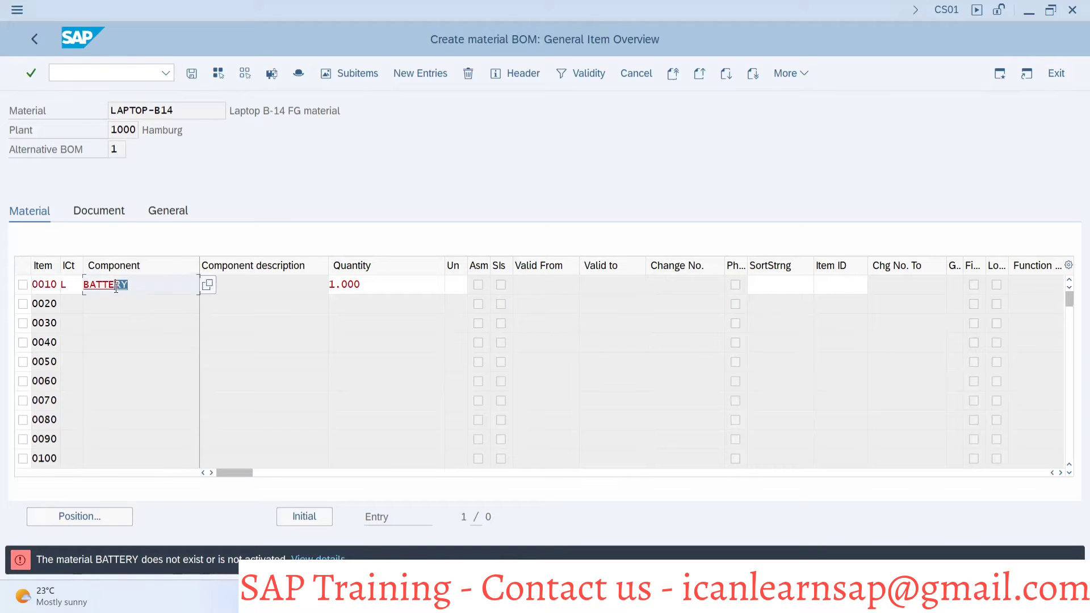
pyautogui.doubleClick(125, 286)
pyautogui.press('Home')
pyautogui.click(119, 71)
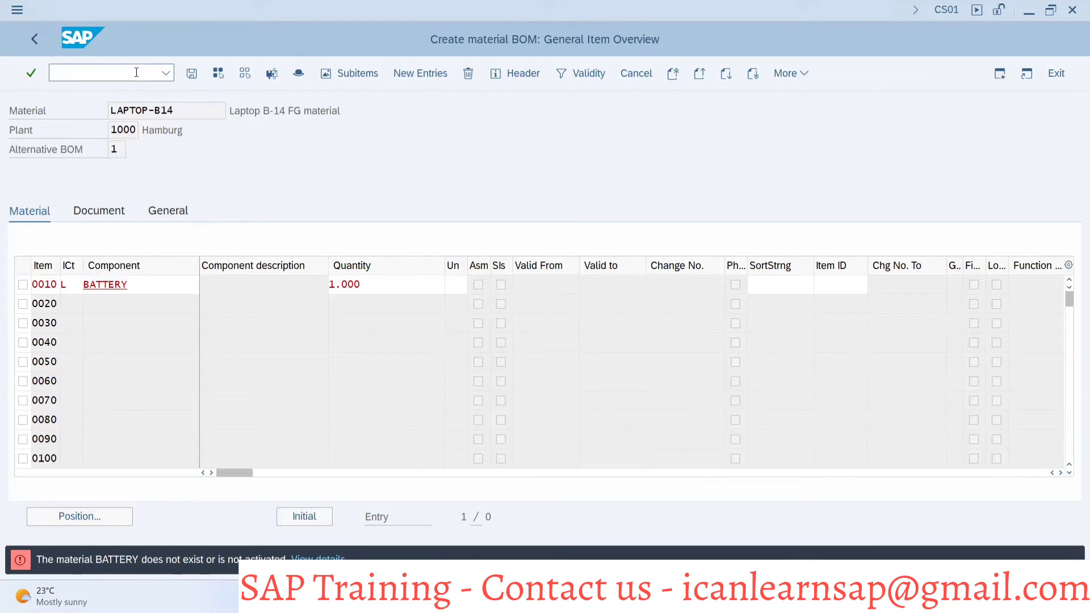
pyautogui.write('/n')
pyautogui.press('Return')
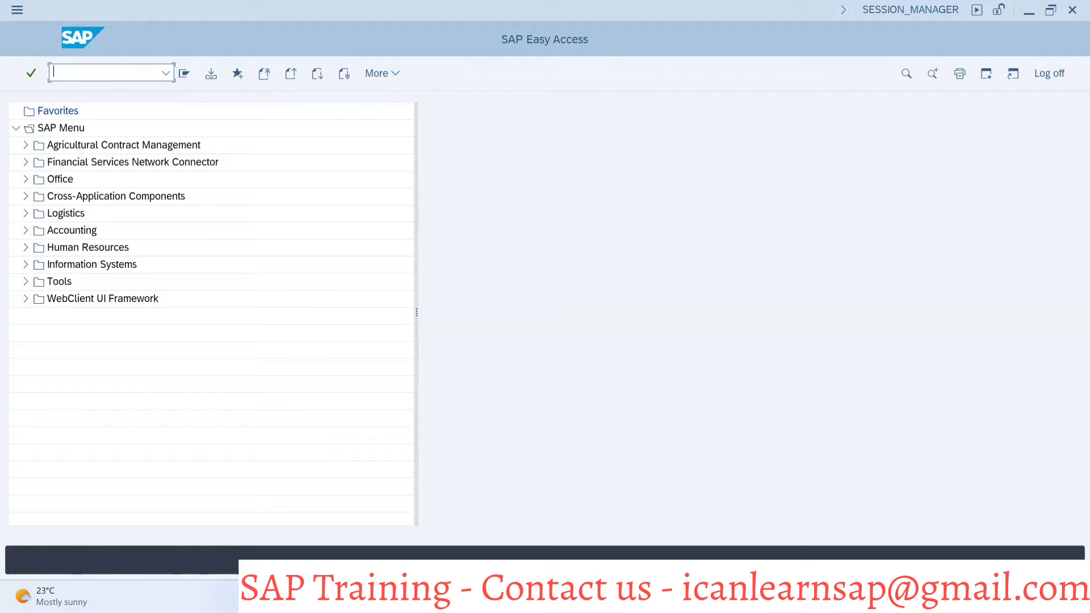
# Start MM01 and name the new material Baatery - LP B15
pyautogui.write('mm01')
pyautogui.press('Return')
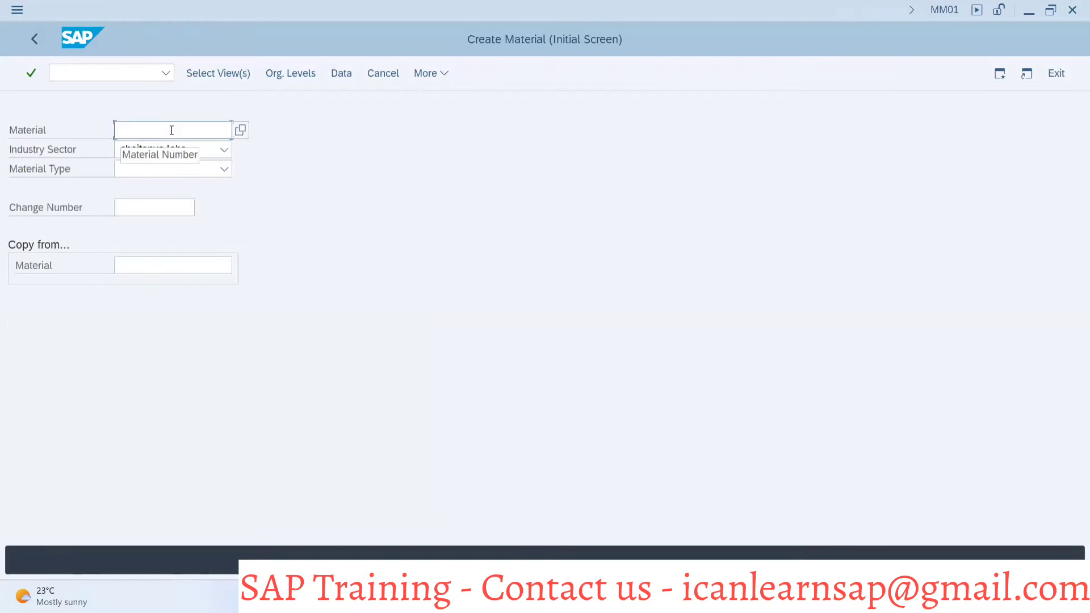
pyautogui.write('Baat')
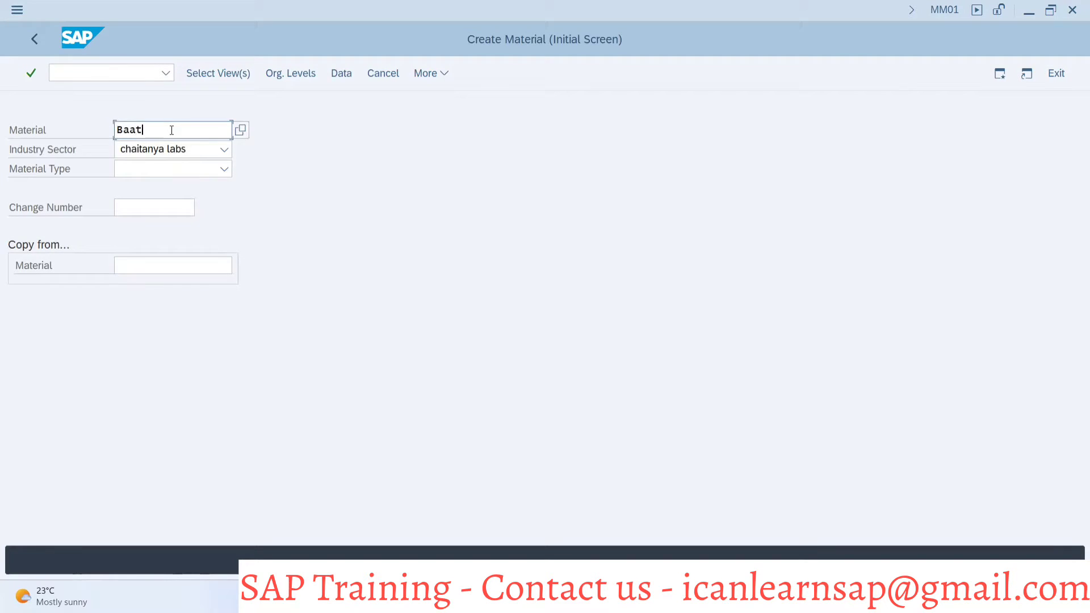
pyautogui.write('ery - LP B14')
pyautogui.click(207, 150)
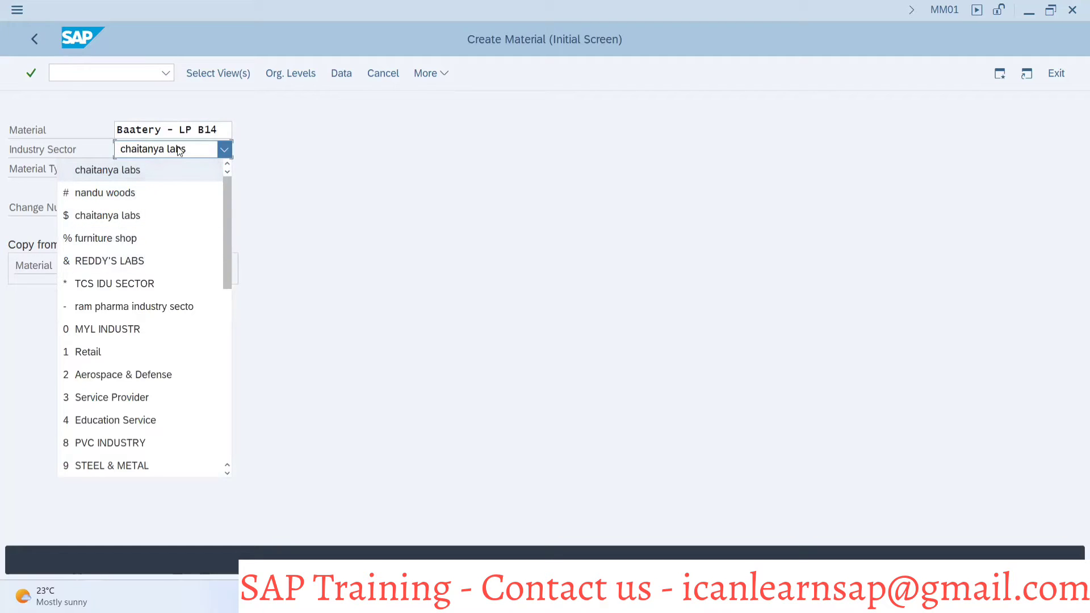
pyautogui.click(219, 126)
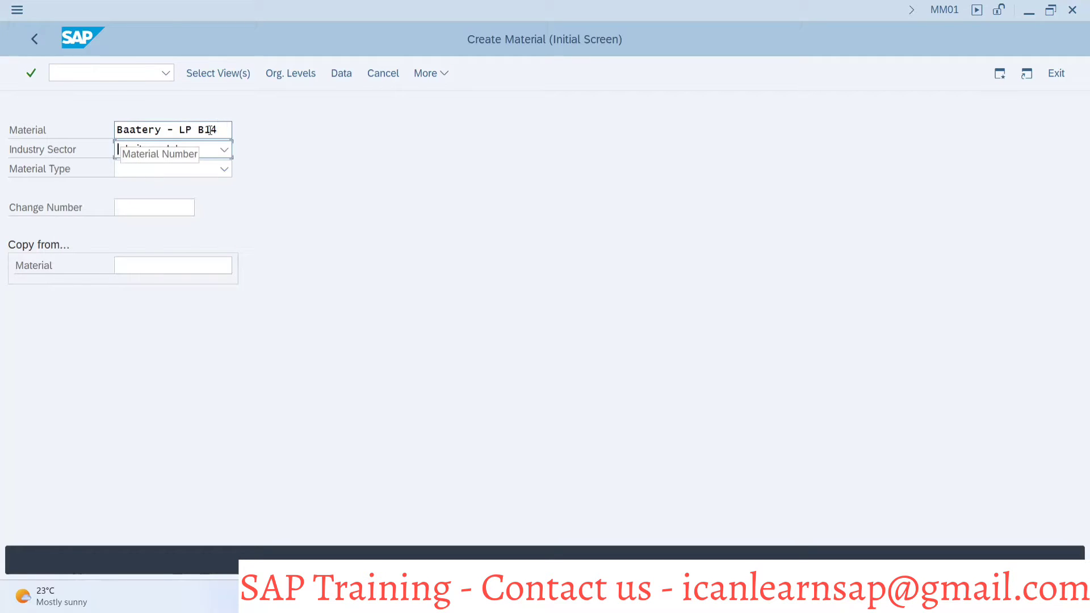
pyautogui.click(220, 130)
pyautogui.click(221, 132)
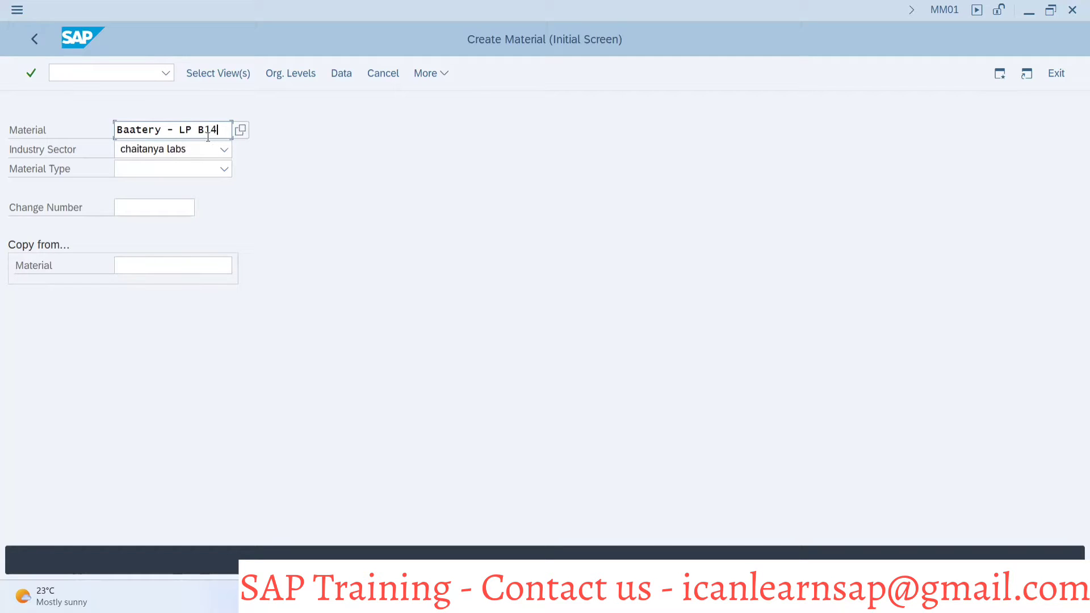
pyautogui.press('BackSpace')
pyautogui.write('5')
# Choose industry sector M Mechanical Engineering and material type HALB
pyautogui.click(199, 150)
pyautogui.scroll(-3, 146, 335)
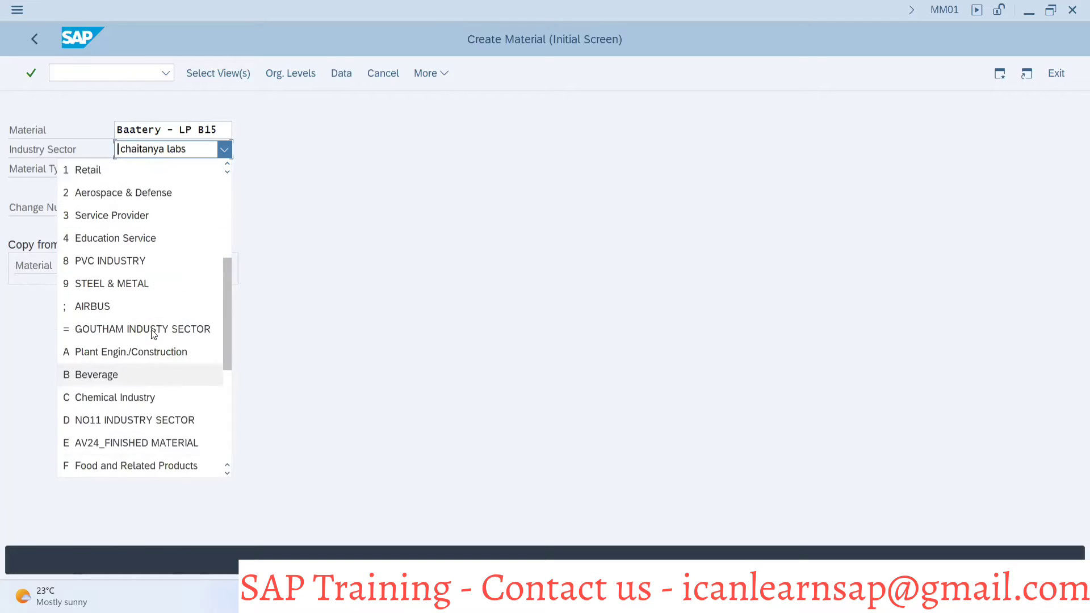
pyautogui.click(143, 472)
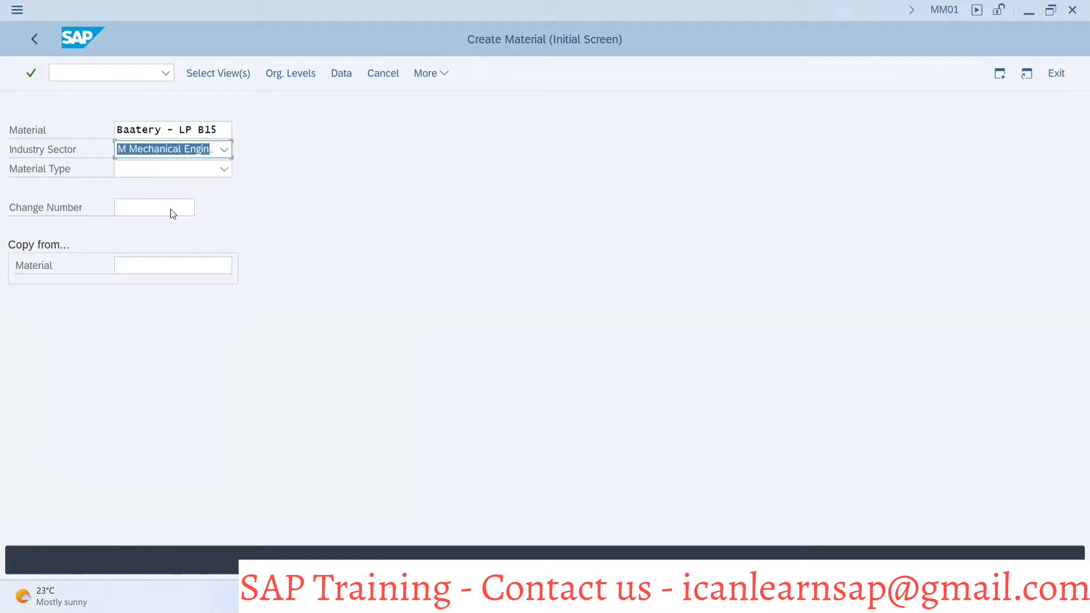
pyautogui.click(178, 169)
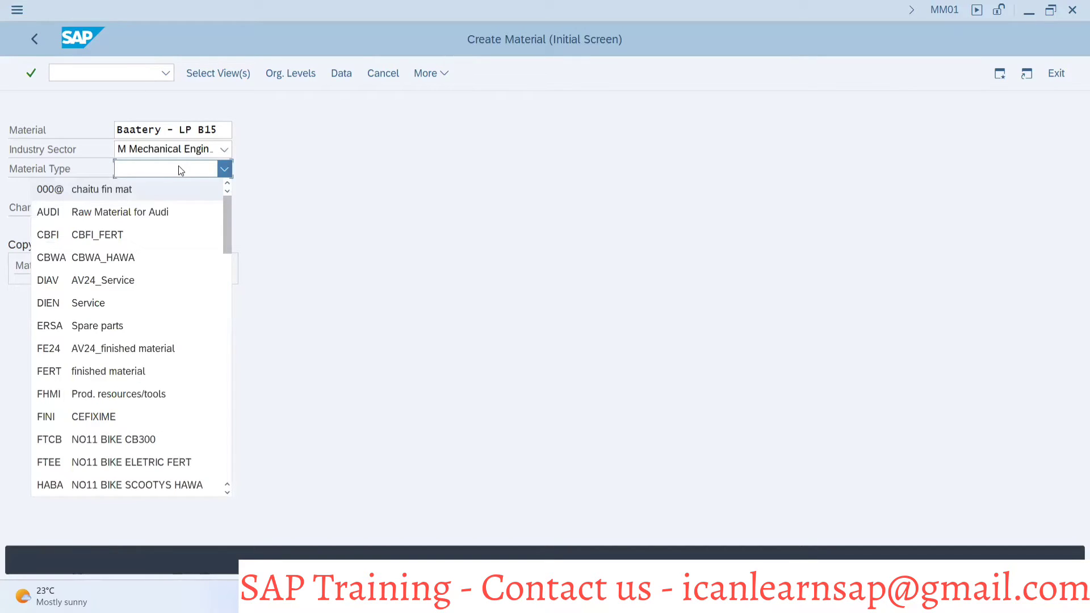
pyautogui.scroll(-10, 178, 170)
pyautogui.scroll(7, 180, 170)
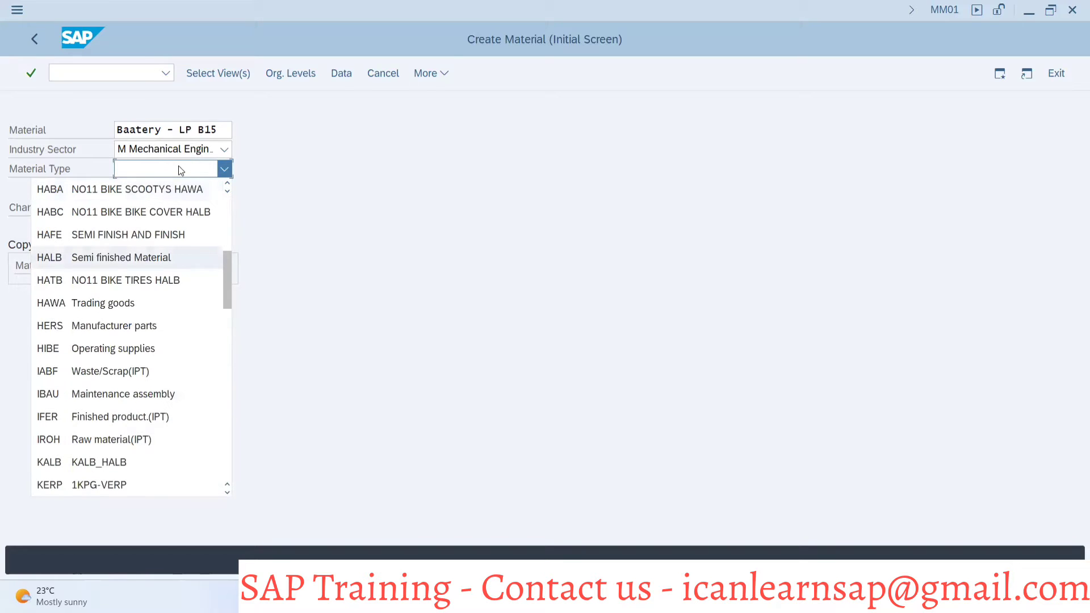
pyautogui.click(136, 257)
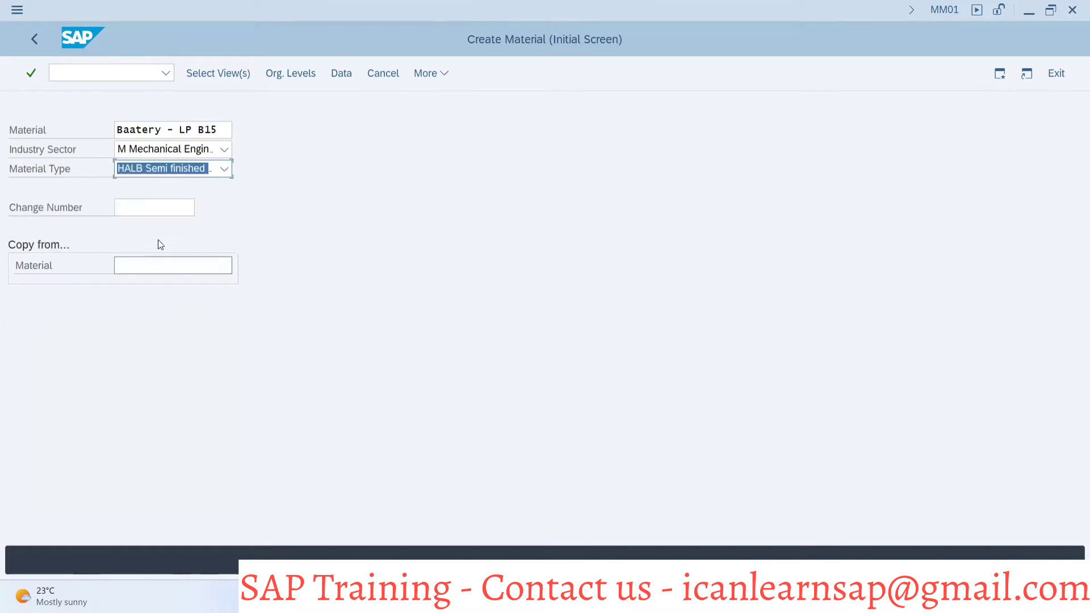
pyautogui.press('Return')
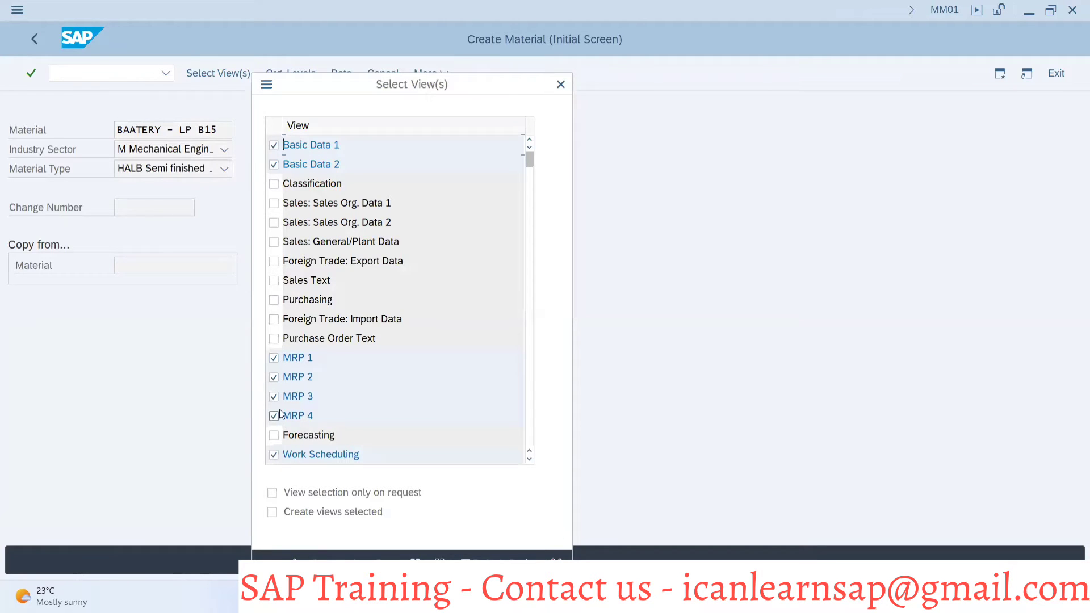
# Accept the selected views and set plant 1000, storage location 0001 and MRP profile B15
pyautogui.scroll(-3, 307, 358)
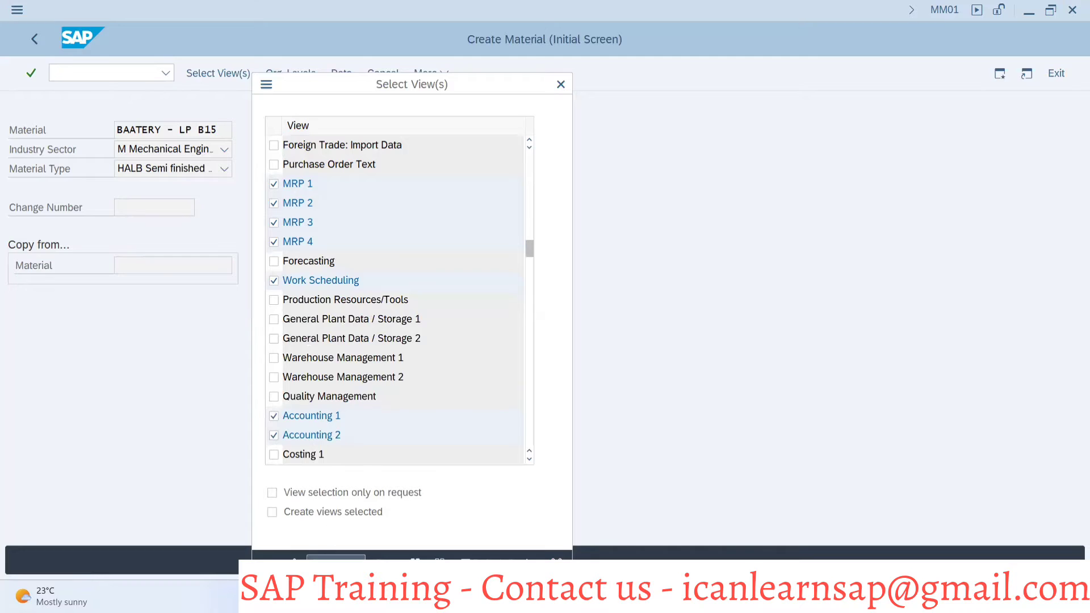
pyautogui.click(296, 562)
pyautogui.click(275, 271)
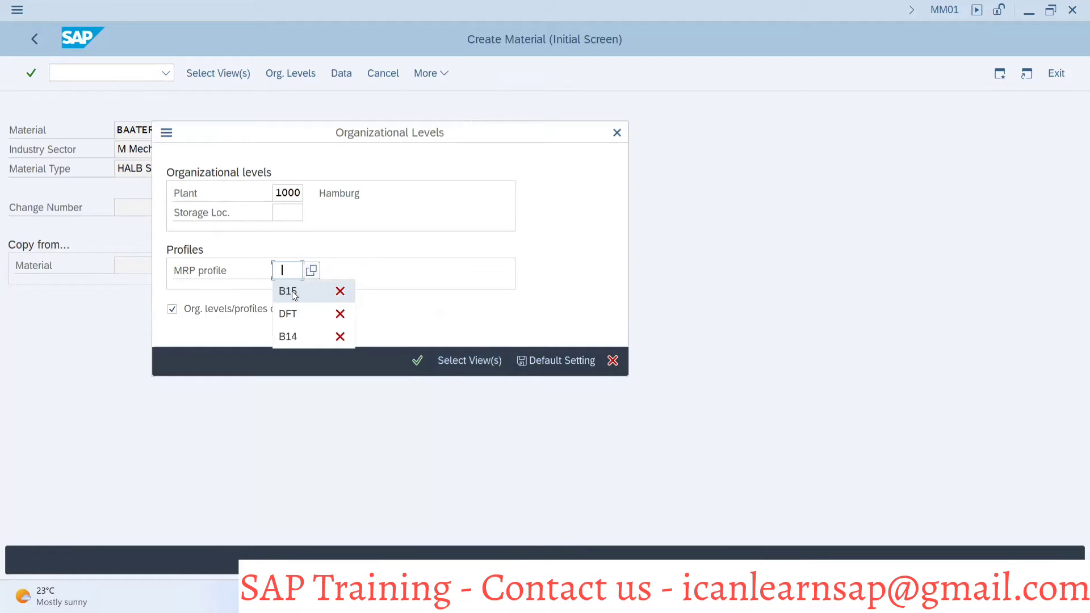
pyautogui.click(289, 303)
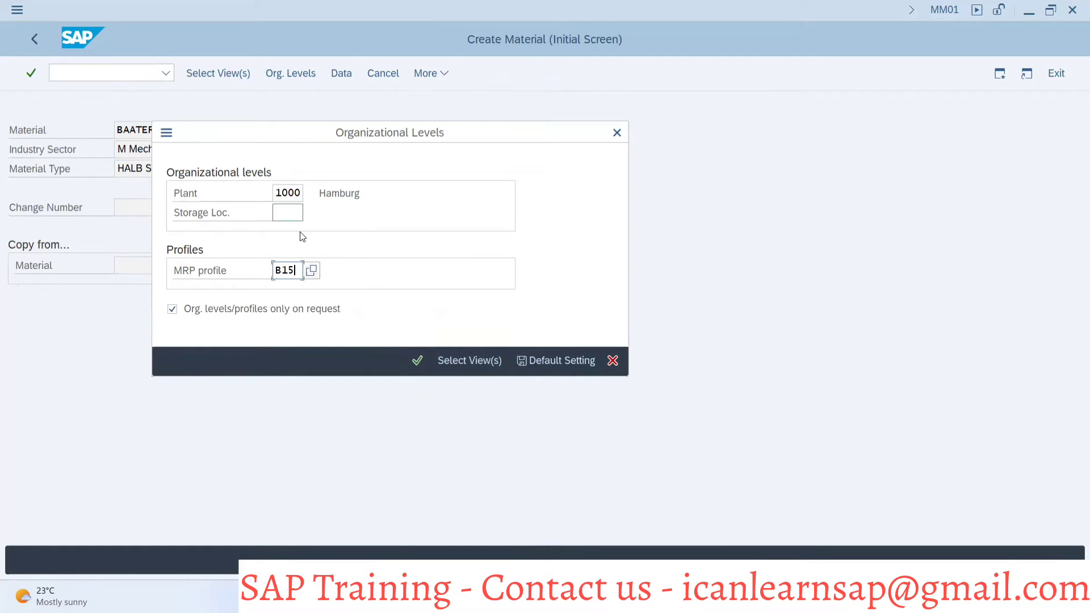
pyautogui.click(296, 210)
pyautogui.write('0001')
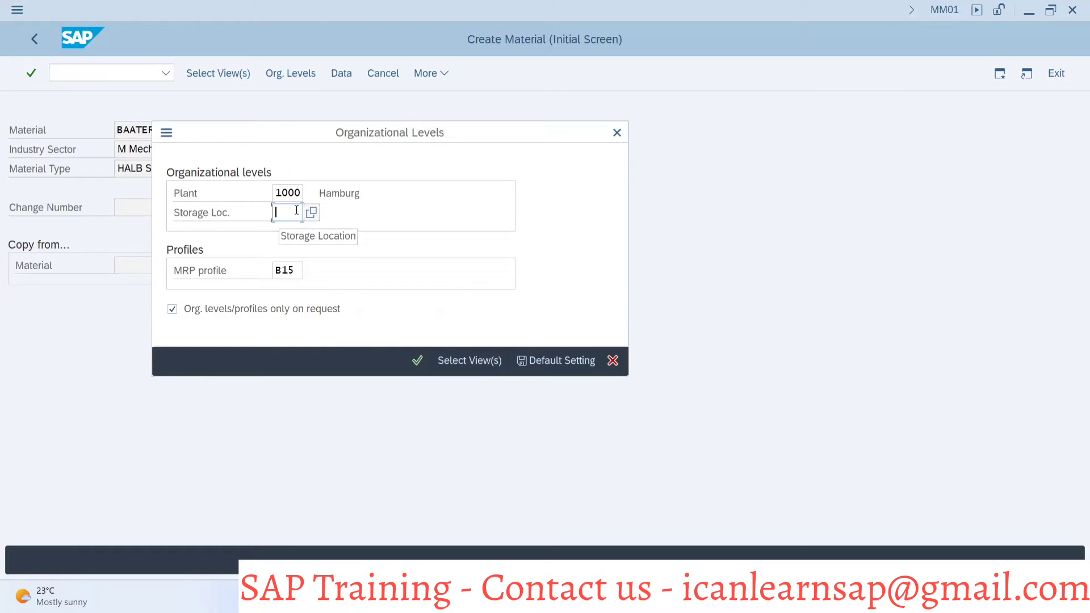
pyautogui.click(419, 363)
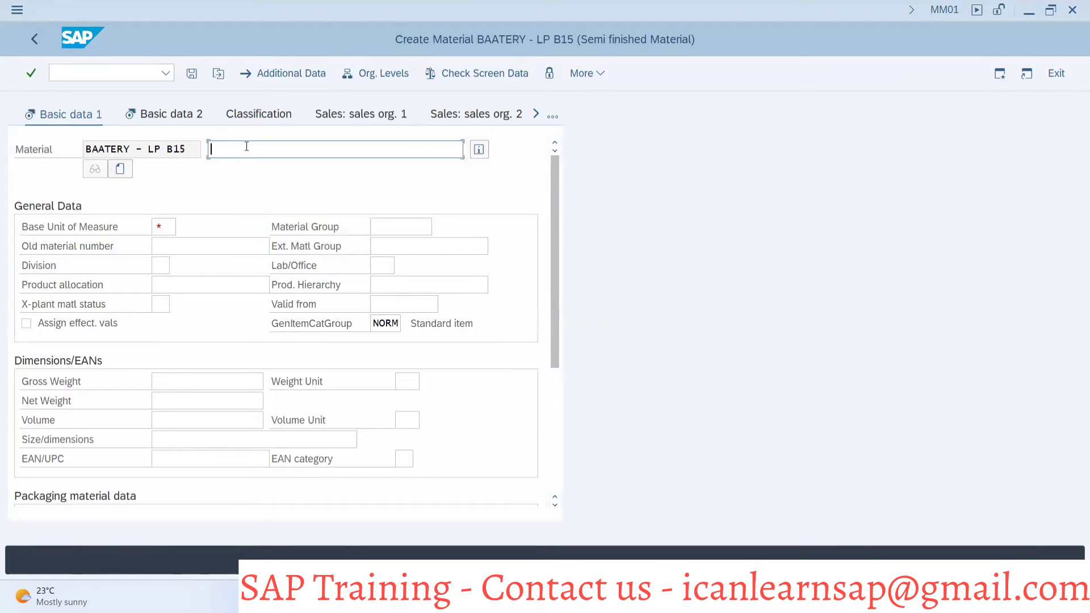
# Enter the description 'BAttery for laptop' with base unit of measure EA
pyautogui.write('BAttery for laptop')
pyautogui.click(163, 226)
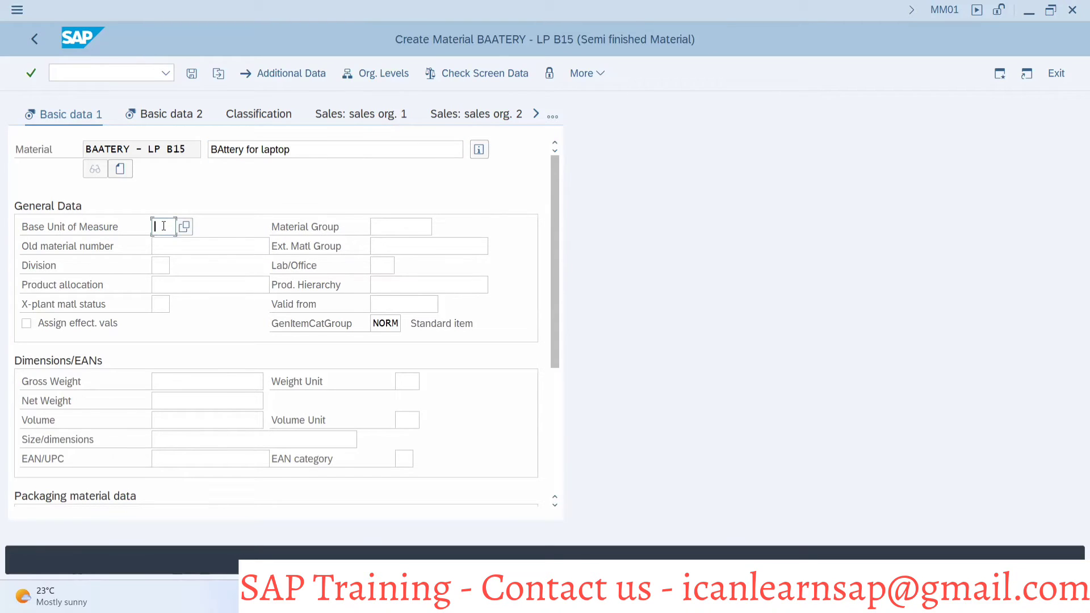
pyautogui.write('EA')
# Move through the MRP 1, MRP 2 and MRP 3 views of the material
pyautogui.click(550, 116)
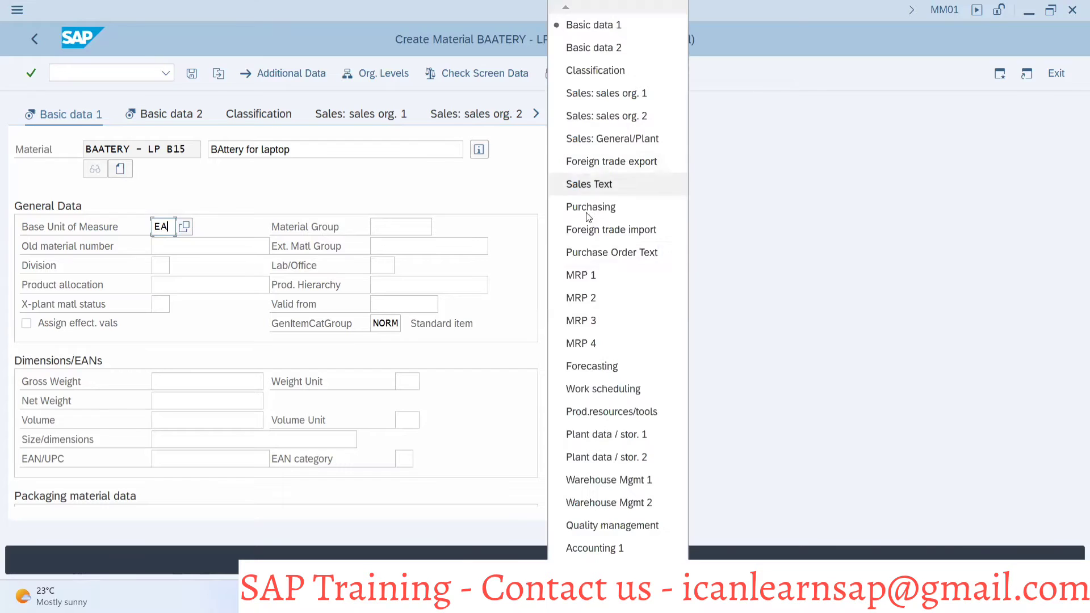
pyautogui.click(580, 276)
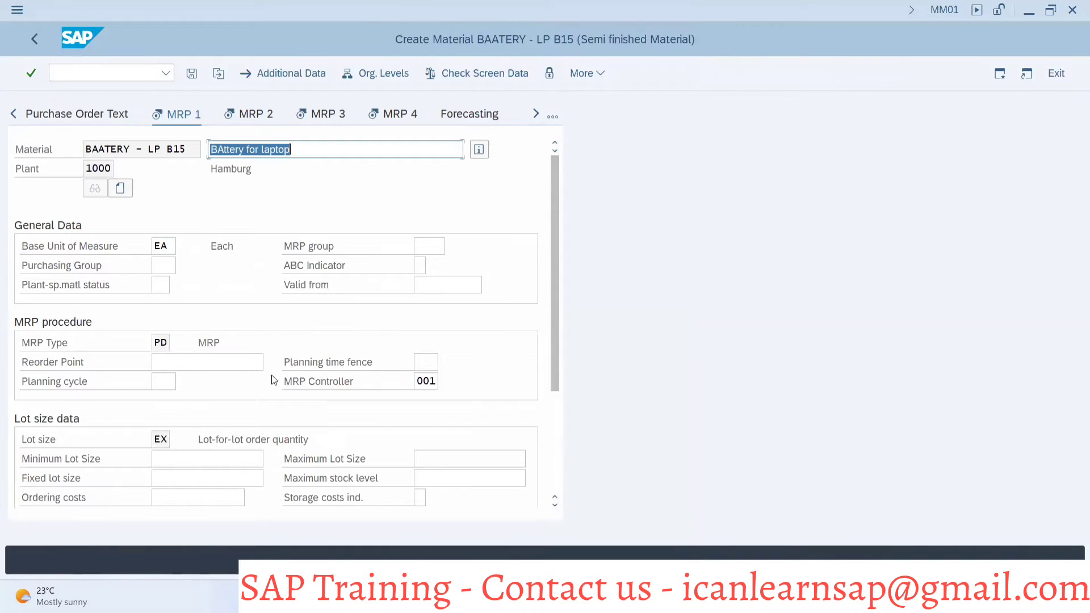
pyautogui.click(256, 114)
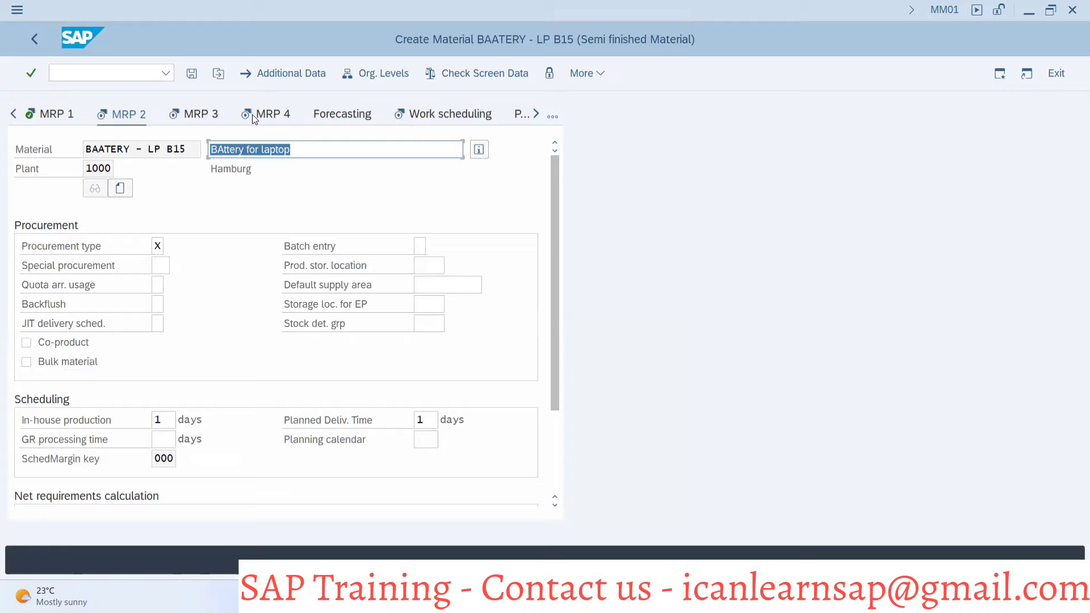
pyautogui.click(212, 116)
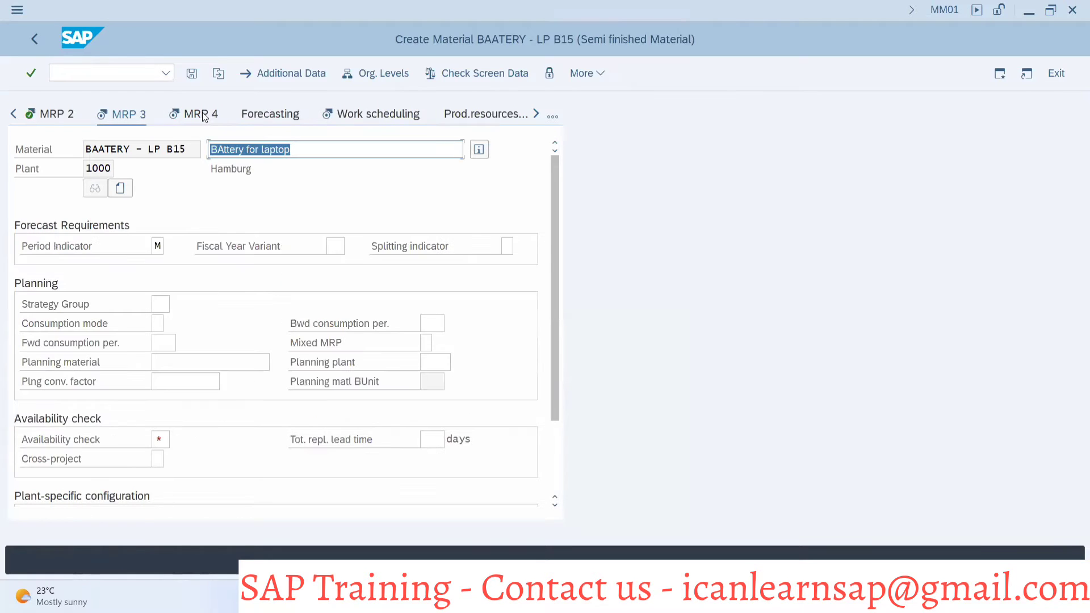
pyautogui.click(211, 116)
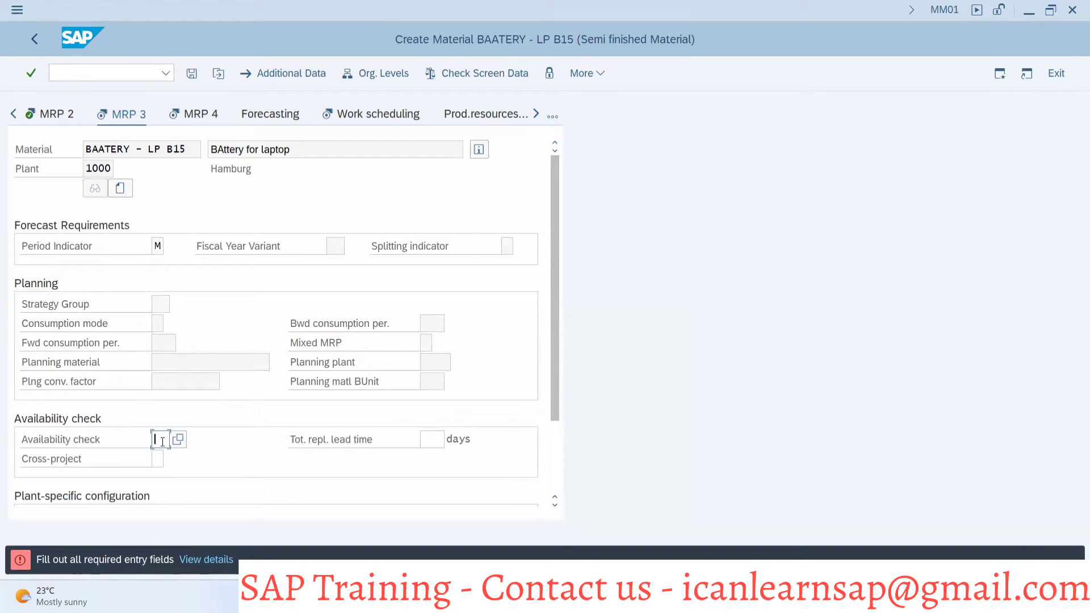
# Enter availability check 02, then set valuation class 7920 and standard price 110000 in Accounting 1
pyautogui.write('02')
pyautogui.press('Return')
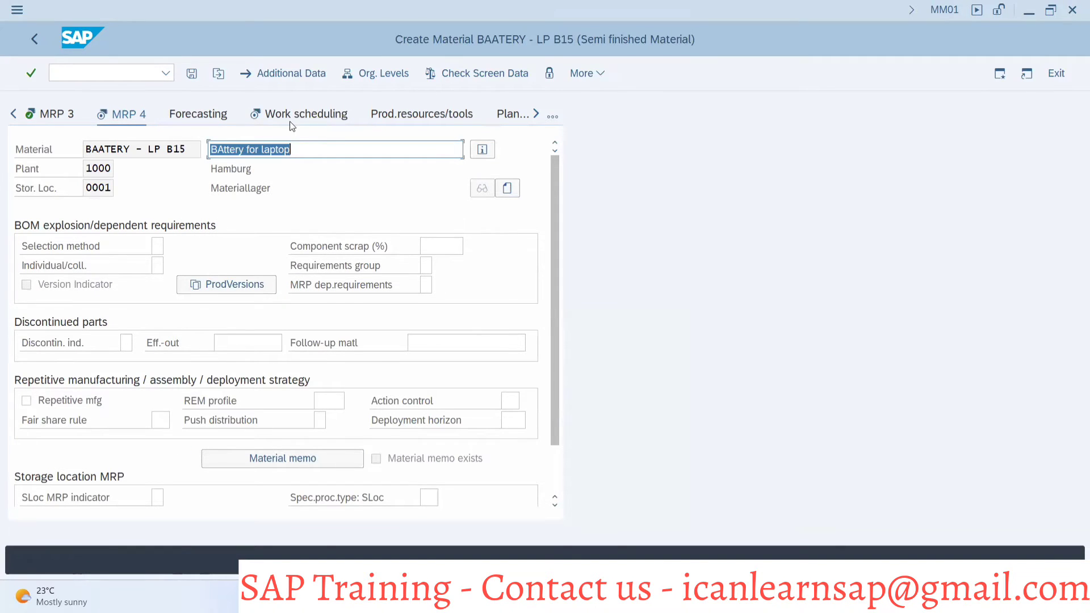
pyautogui.click(554, 115)
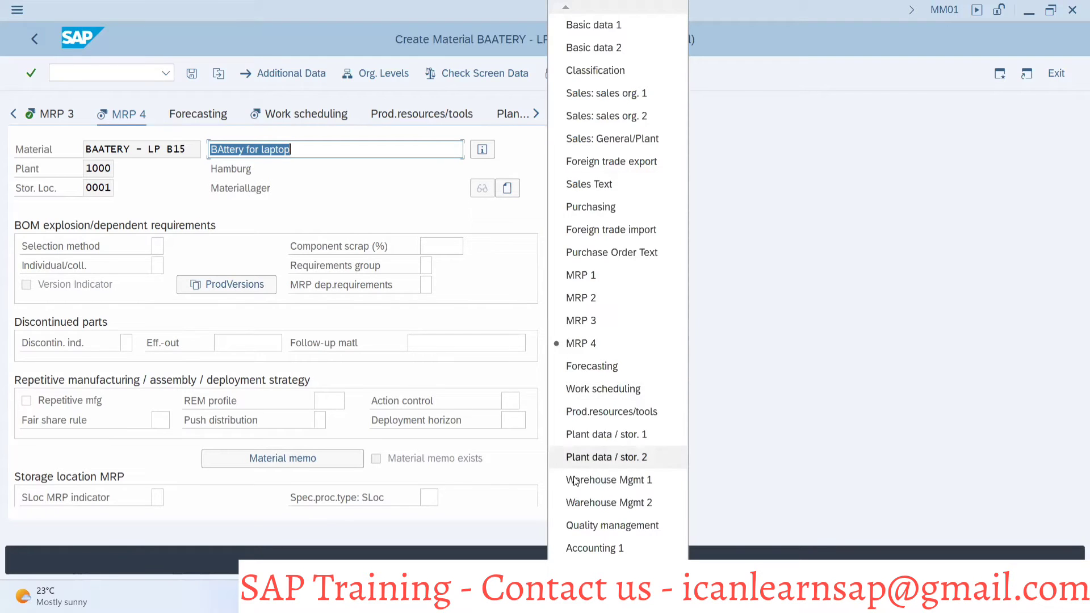
pyautogui.click(602, 548)
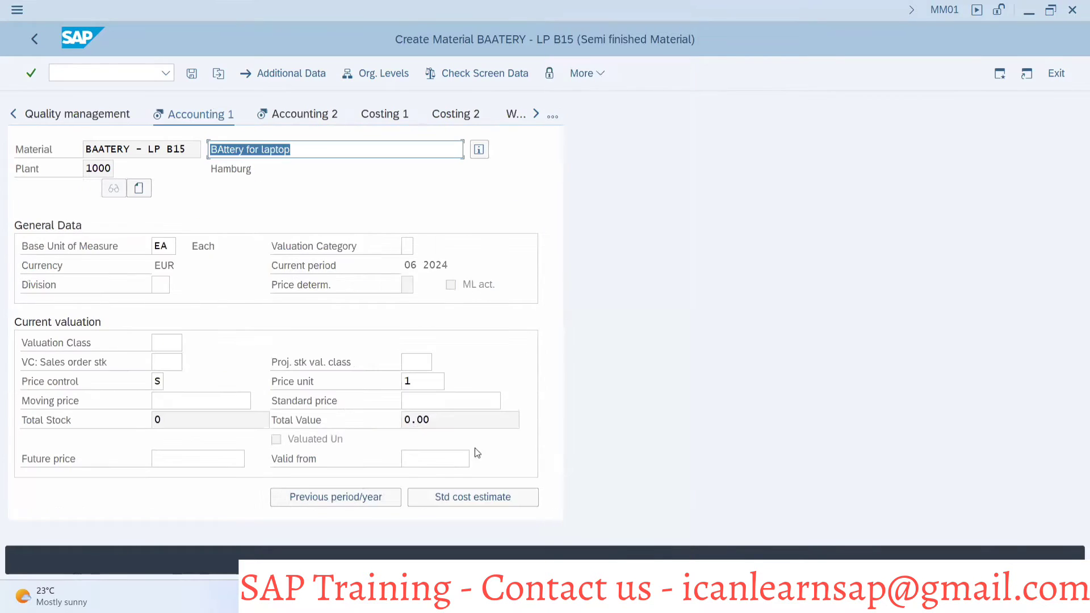
pyautogui.click(167, 342)
pyautogui.click(189, 342)
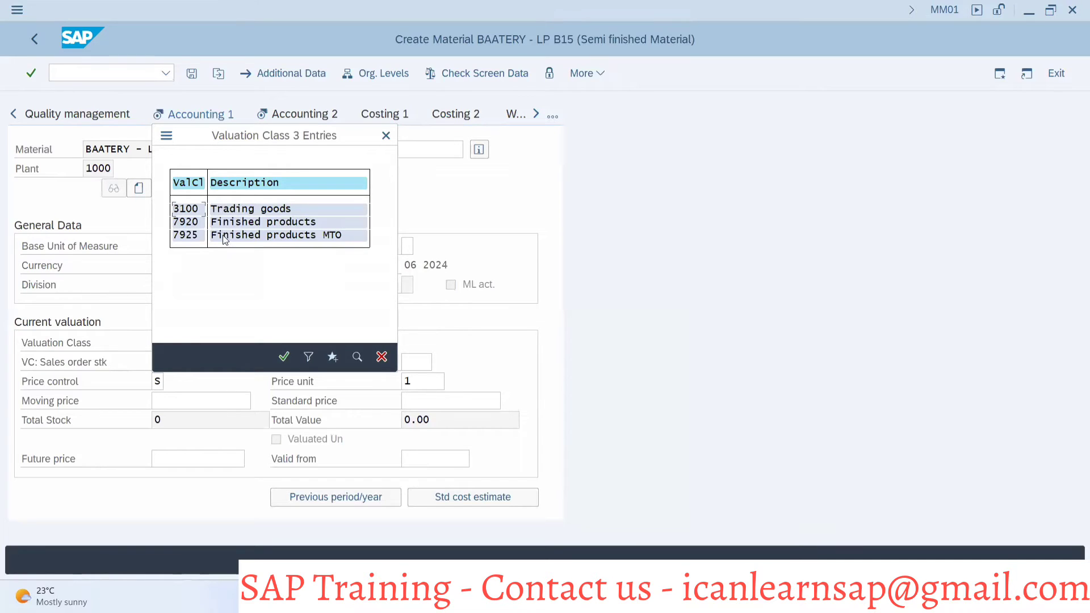
pyautogui.doubleClick(237, 222)
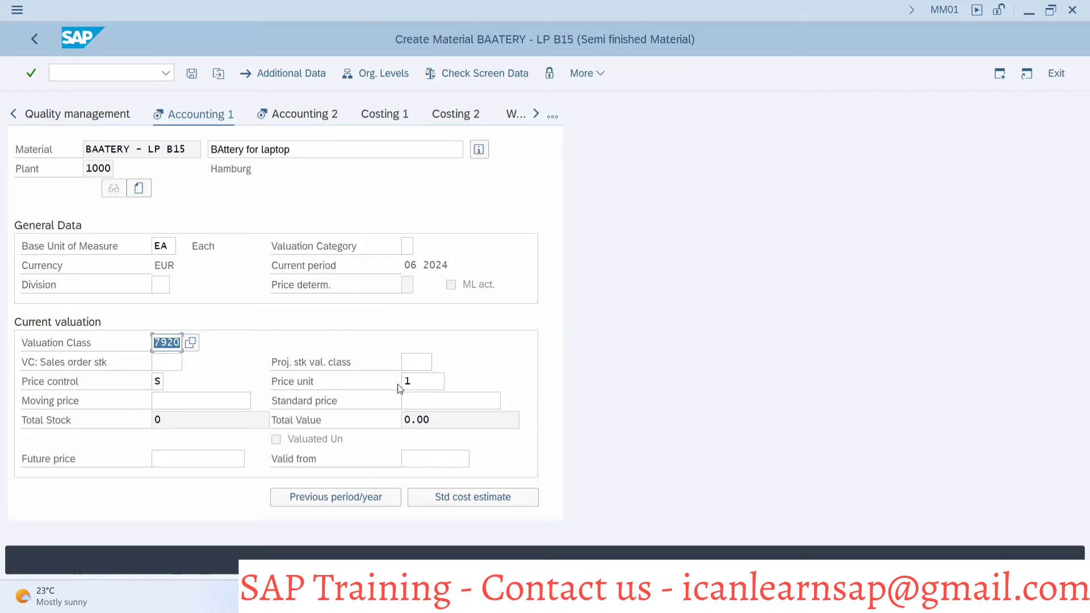
pyautogui.click(406, 401)
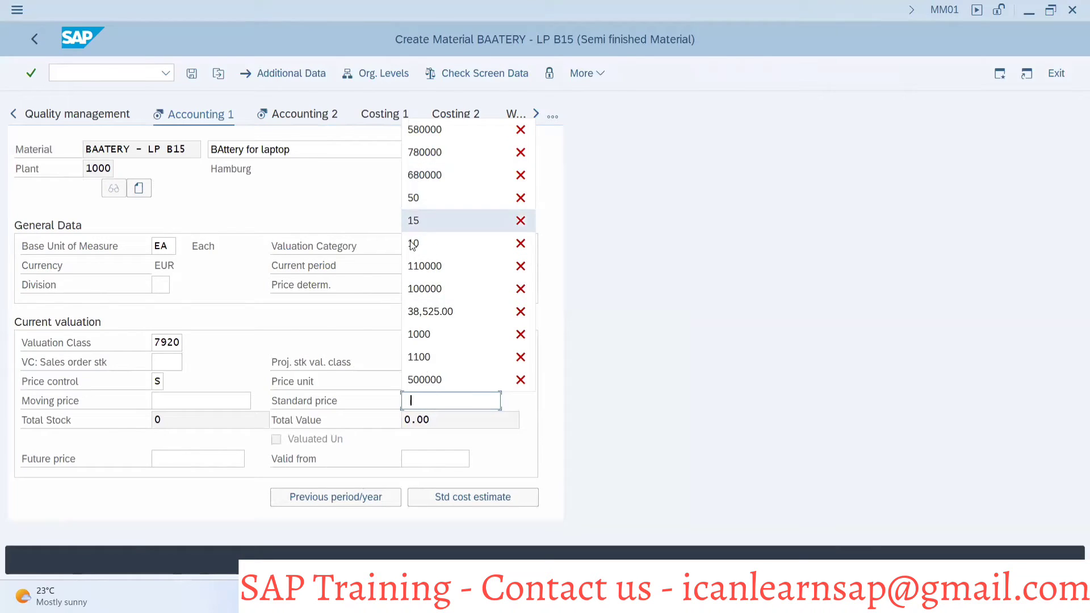
pyautogui.click(410, 267)
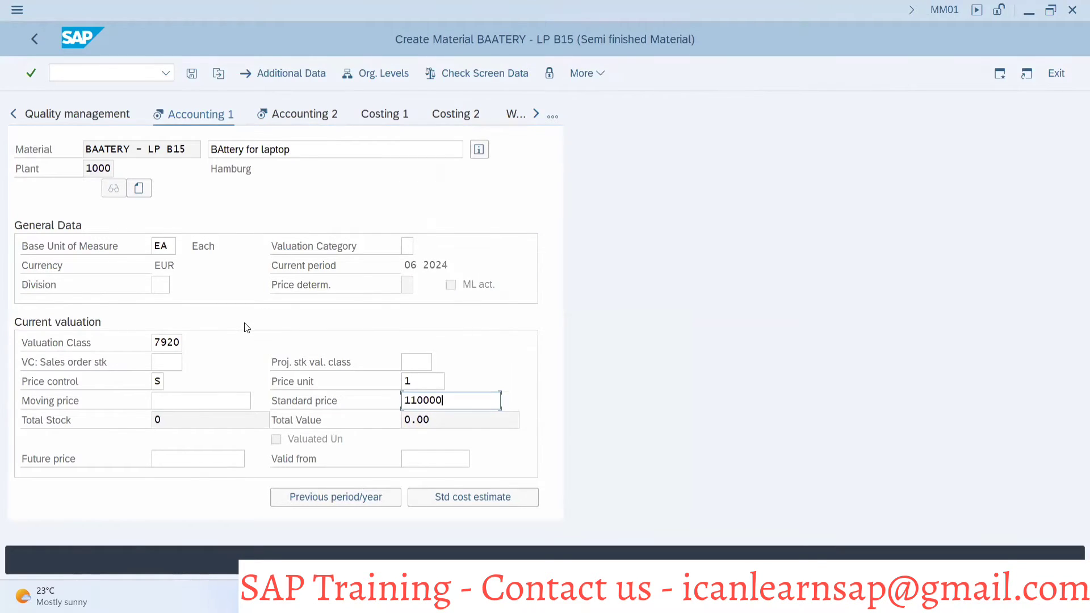
# Step through the remaining costing views and save the new material
pyautogui.press('Return')
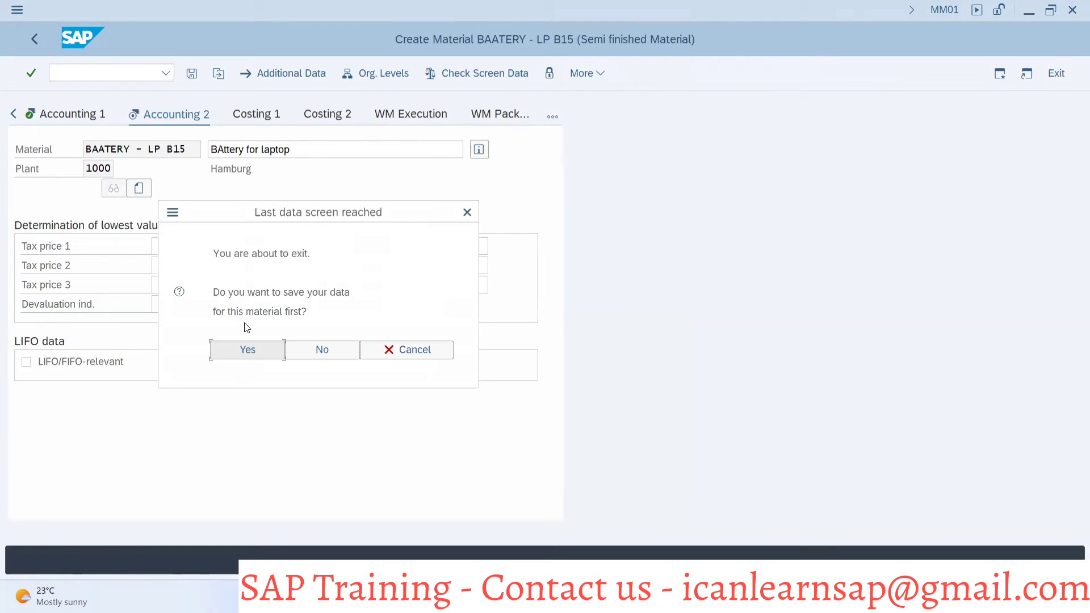
pyautogui.press('Return')
pyautogui.click(468, 211)
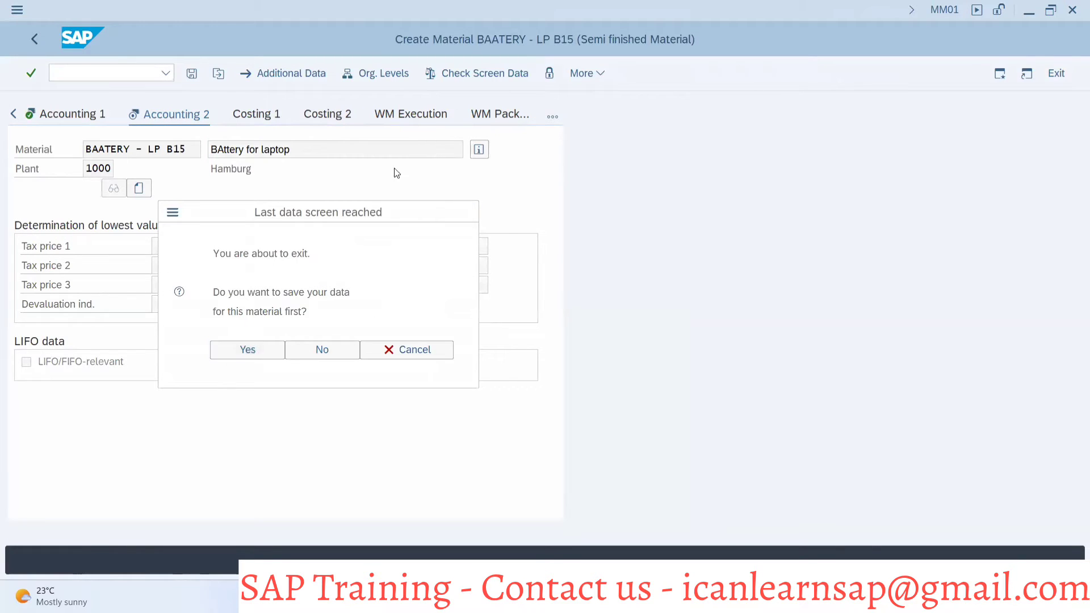
pyautogui.click(279, 117)
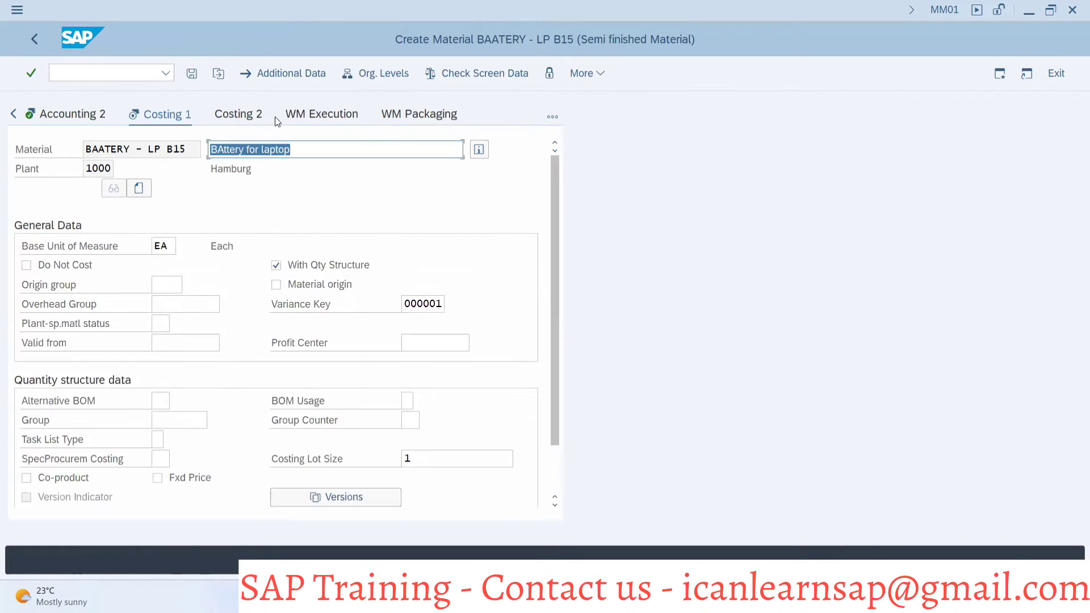
pyautogui.click(235, 116)
pyautogui.click(192, 73)
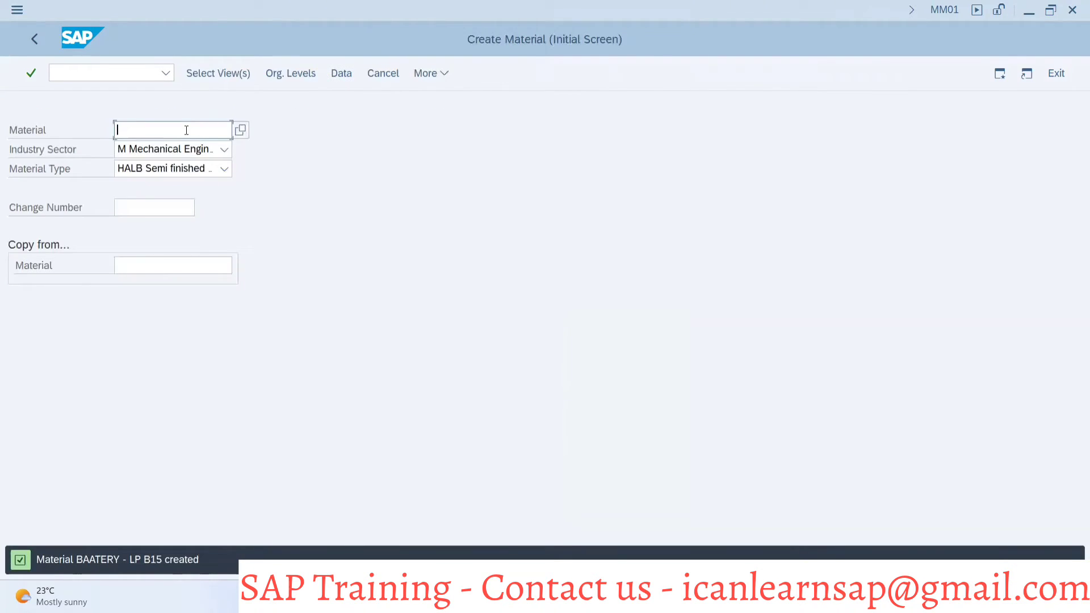
# Display material BAATERY - LP B15 in MM03, copy its number, and switch back to the BOM
pyautogui.click(184, 130)
pyautogui.press('Escape')
pyautogui.click(175, 132)
pyautogui.press('Escape')
pyautogui.click(435, 77)
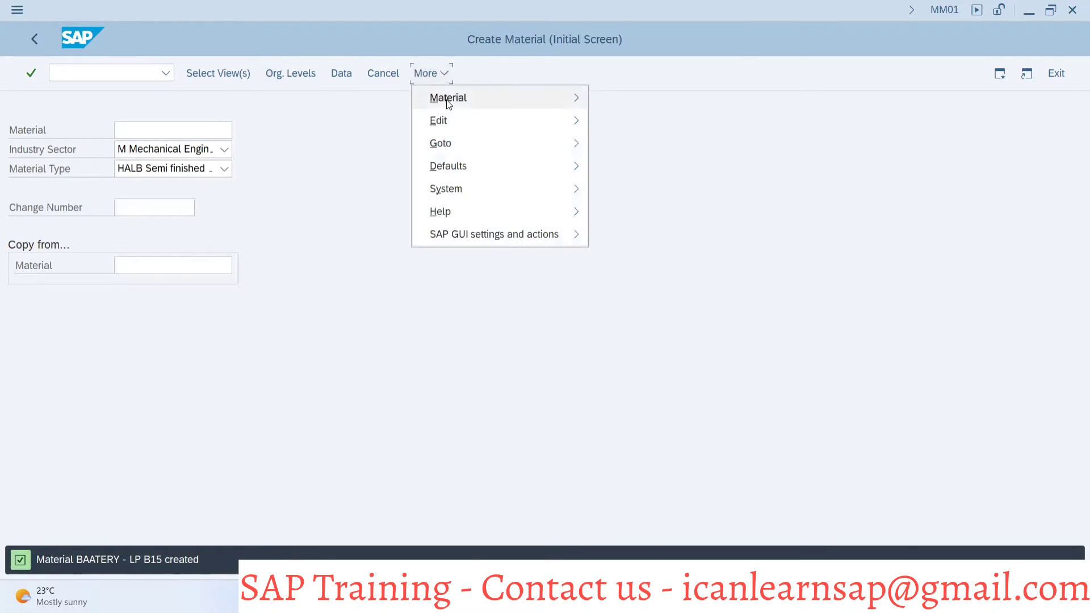
pyautogui.moveTo(449, 102)
pyautogui.moveTo(577, 108)
pyautogui.moveTo(622, 165)
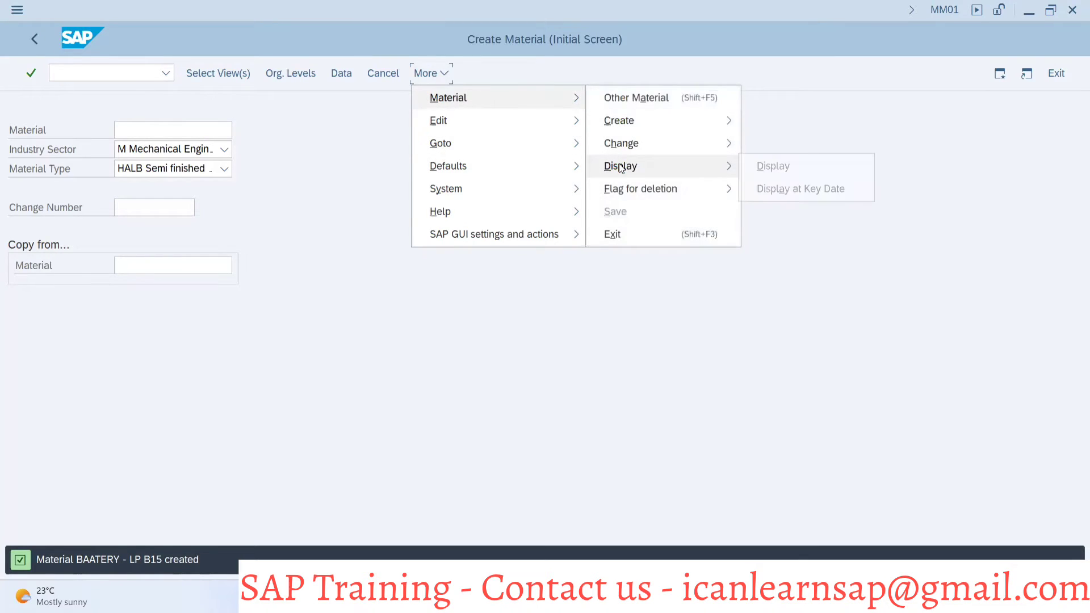
pyautogui.click(761, 170)
pyautogui.hotkey('ctrl', 'c')
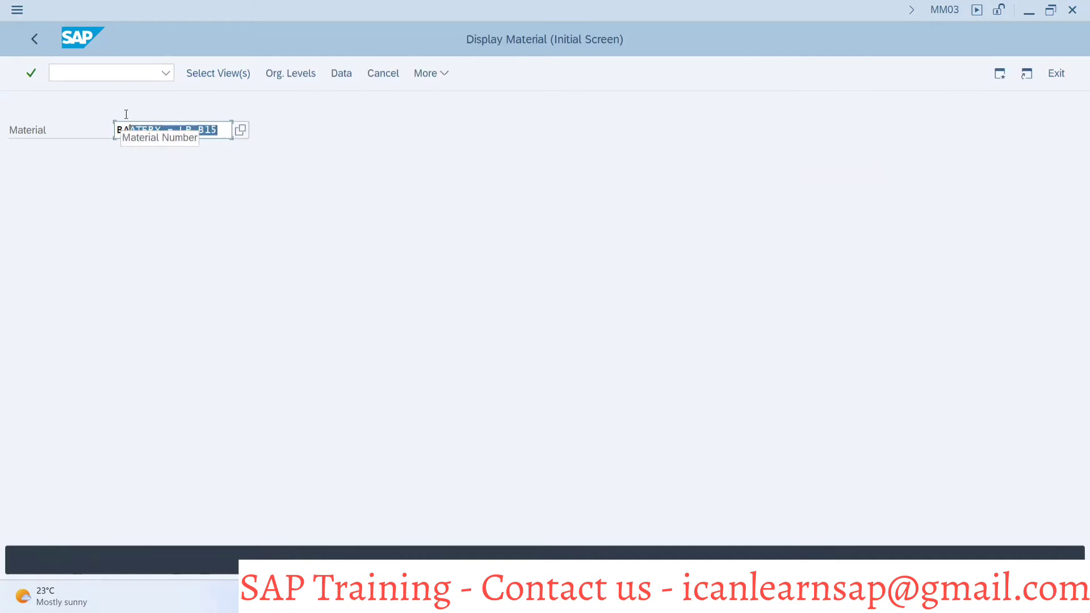
pyautogui.press('Home')
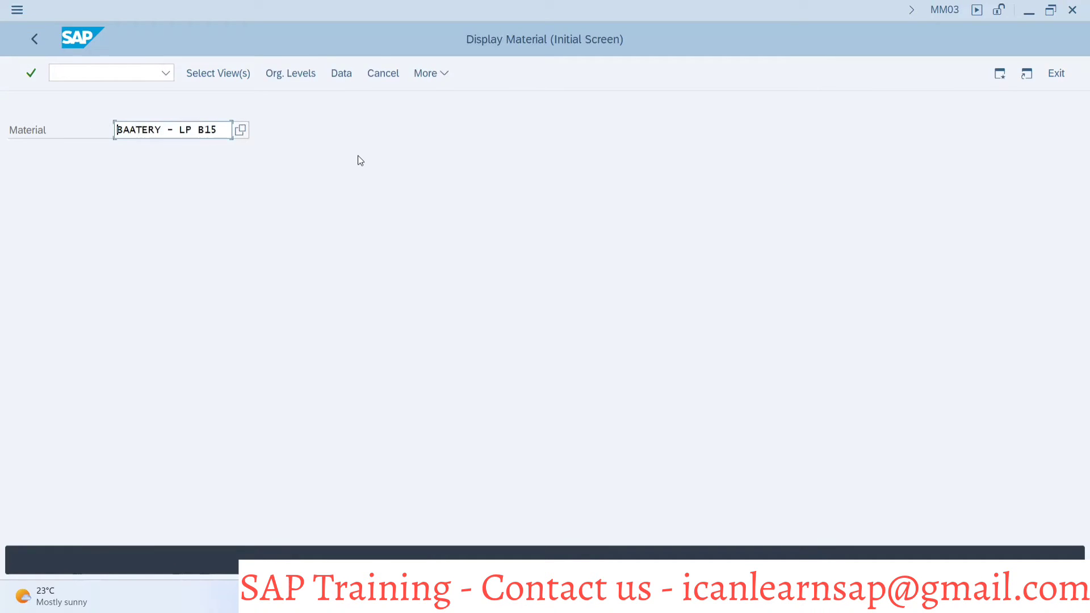
pyautogui.hotkey('alt', 'Tab')
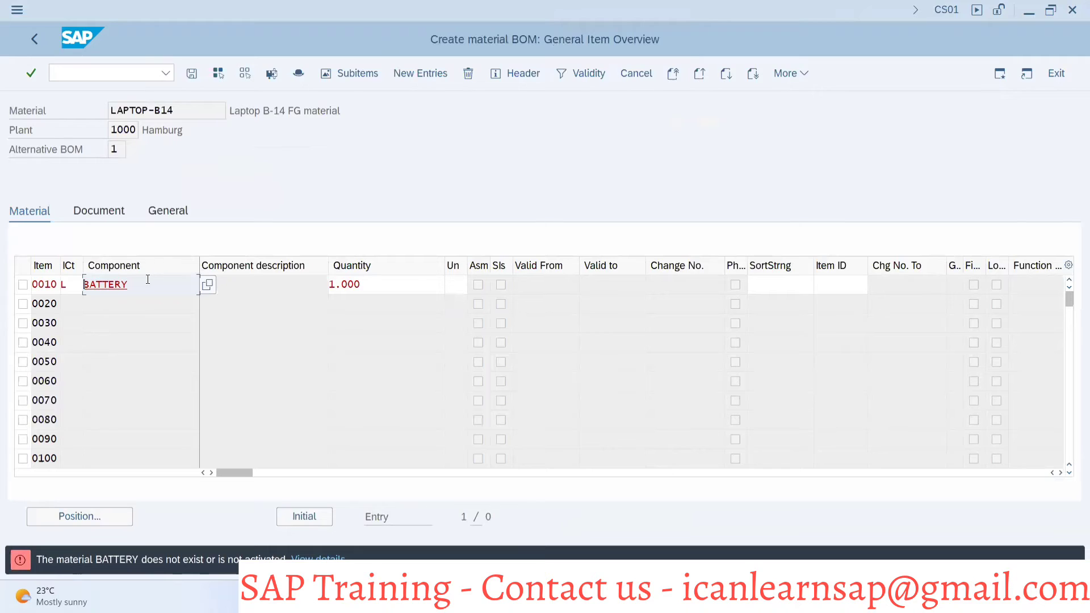
# Replace item 0010's component with pasted BAATERY - LP B15, confirmed at quantity 1 EA
pyautogui.write('BAATERY - L')
pyautogui.press('BackSpace')
pyautogui.press('BackSpace')
pyautogui.press('BackSpace')
pyautogui.press('BackSpace')
pyautogui.press('BackSpace')
pyautogui.press('BackSpace')
pyautogui.press('BackSpace')
pyautogui.press('BackSpace')
pyautogui.press('BackSpace')
pyautogui.press('BackSpace')
pyautogui.press('BackSpace')
pyautogui.press('Delete')
pyautogui.press('Delete')
pyautogui.press('Delete')
pyautogui.press('Delete')
pyautogui.press('Delete')
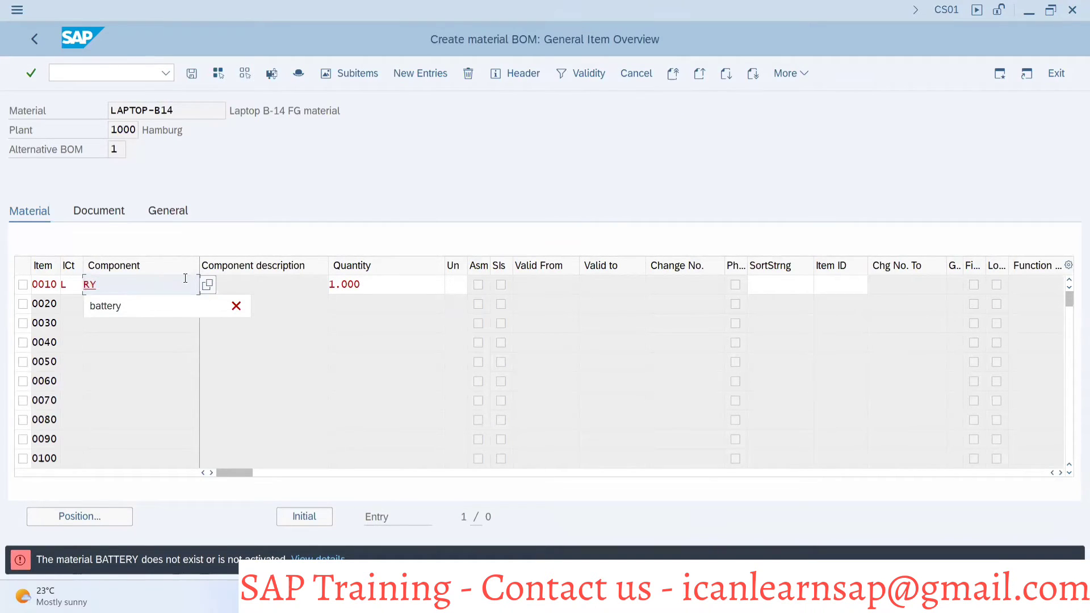
pyautogui.hotkey('ctrl', 'v')
pyautogui.press('Return')
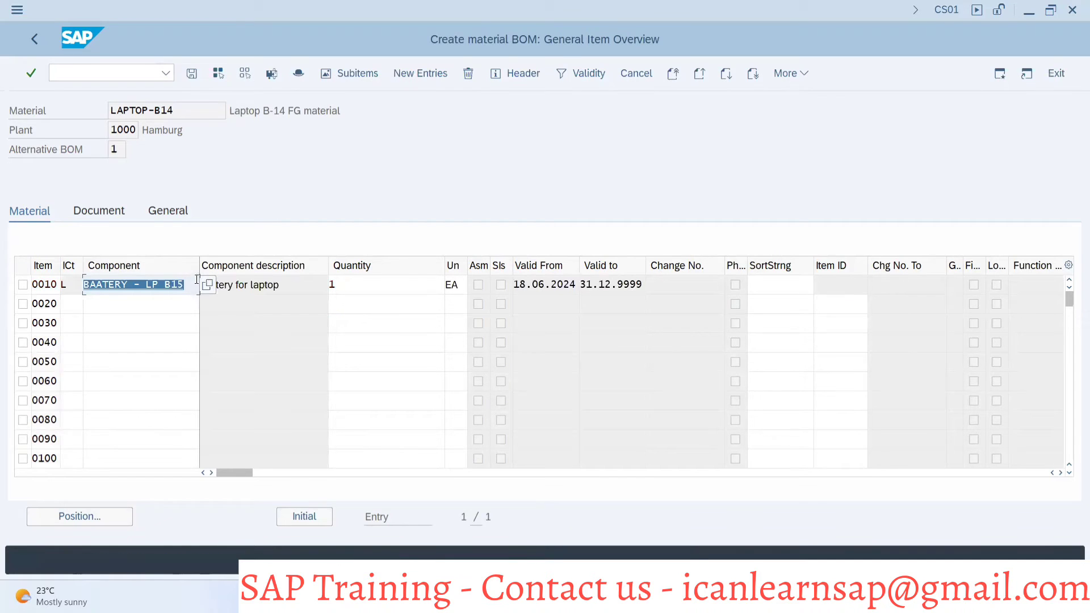
pyautogui.click(70, 307)
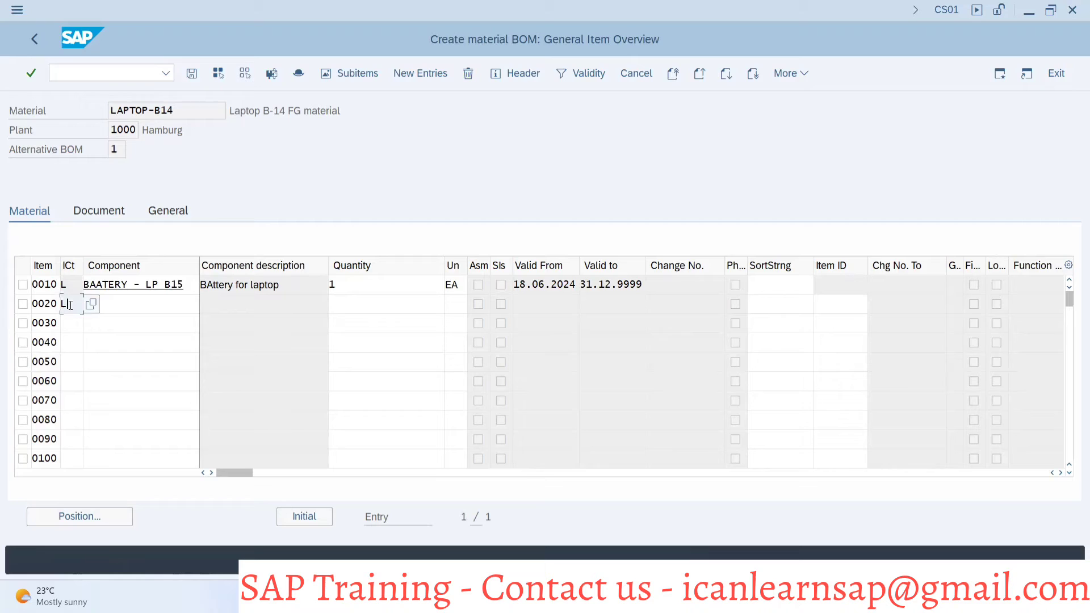
pyautogui.hotkey('alt', 'Tab')
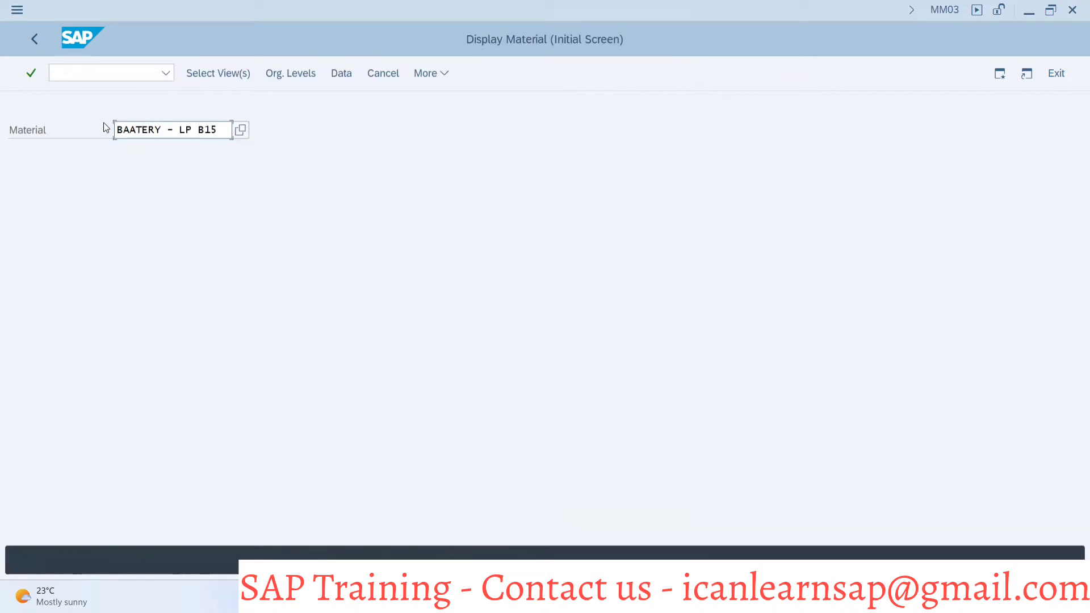
# Copy the BAATERY - LP B15 material number and start creating a material in MM01
pyautogui.moveTo(216, 130); pyautogui.dragTo(114, 130)
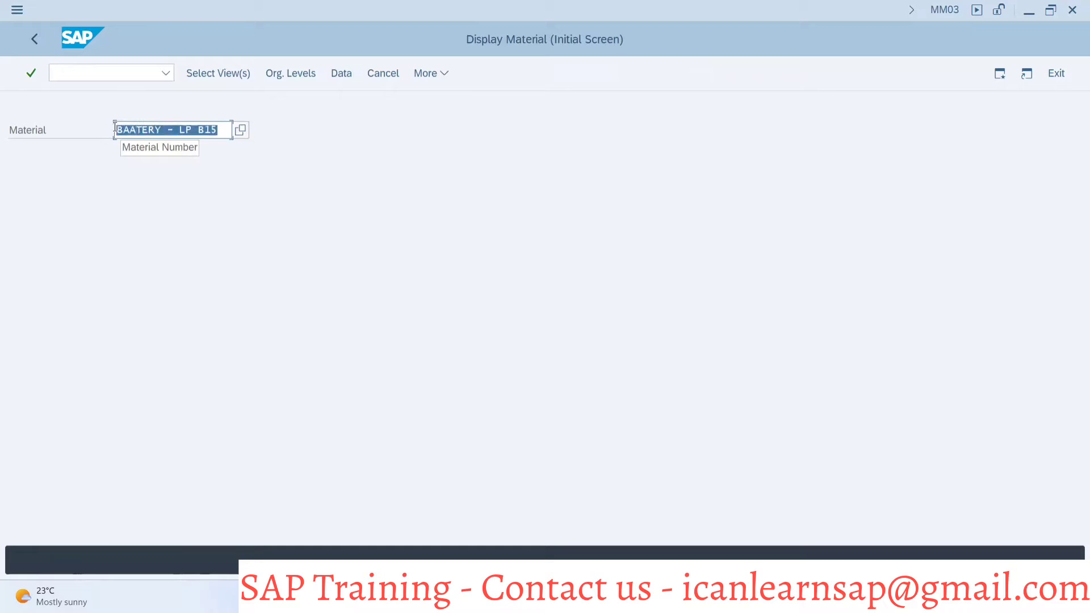
pyautogui.click(113, 130)
pyautogui.click(99, 76)
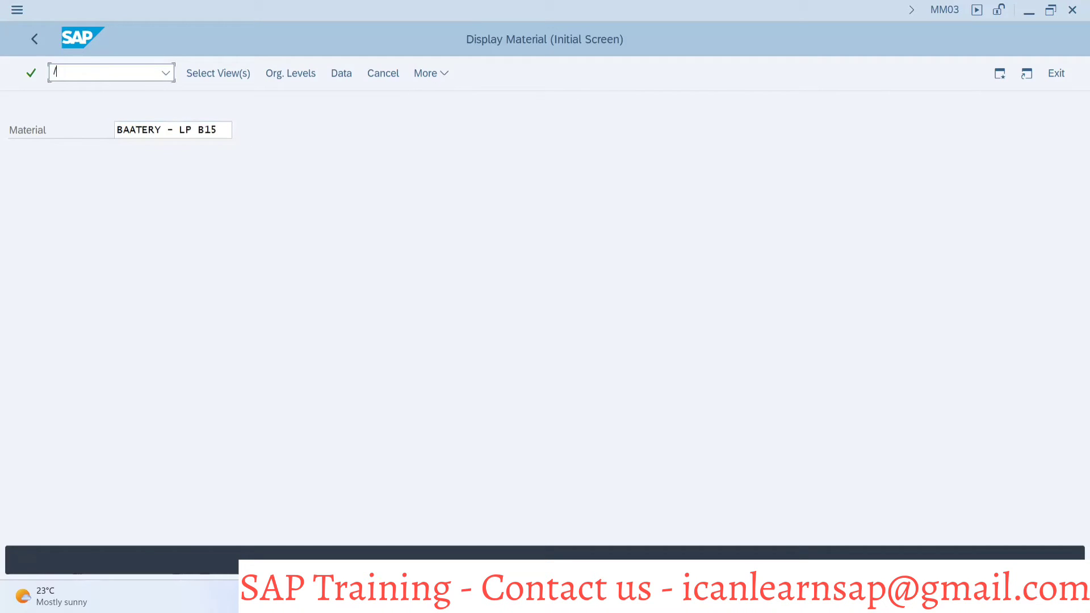
pyautogui.write('/nmm01')
pyautogui.press('Return')
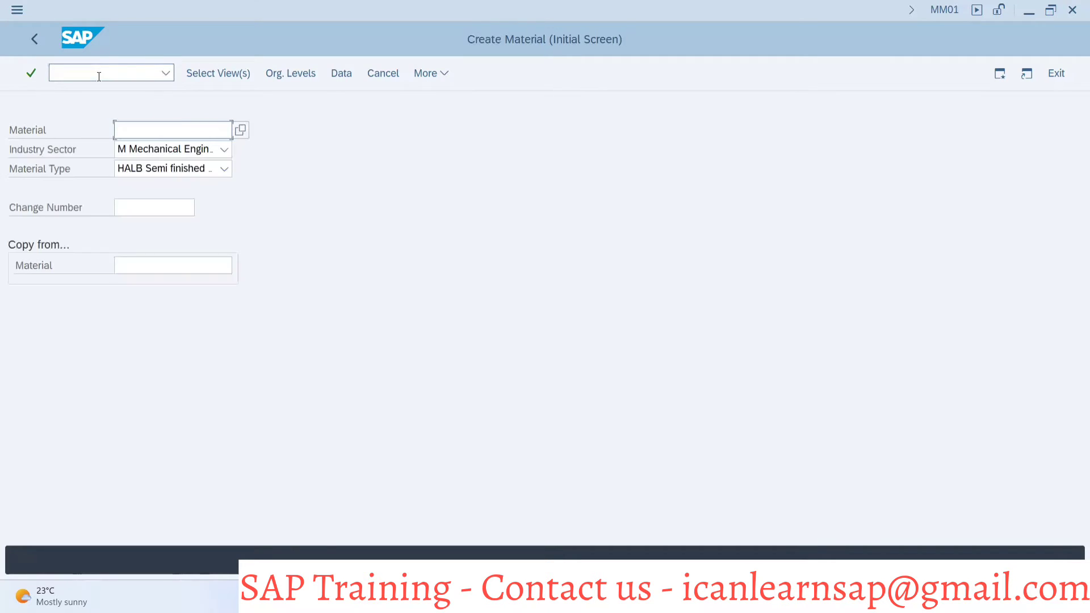
# Enter new material SCREEN - LP1B5 with BAATERY - LP B15 as the copy template and accept the views
pyautogui.click(176, 266)
pyautogui.hotkey('ctrl', 'v')
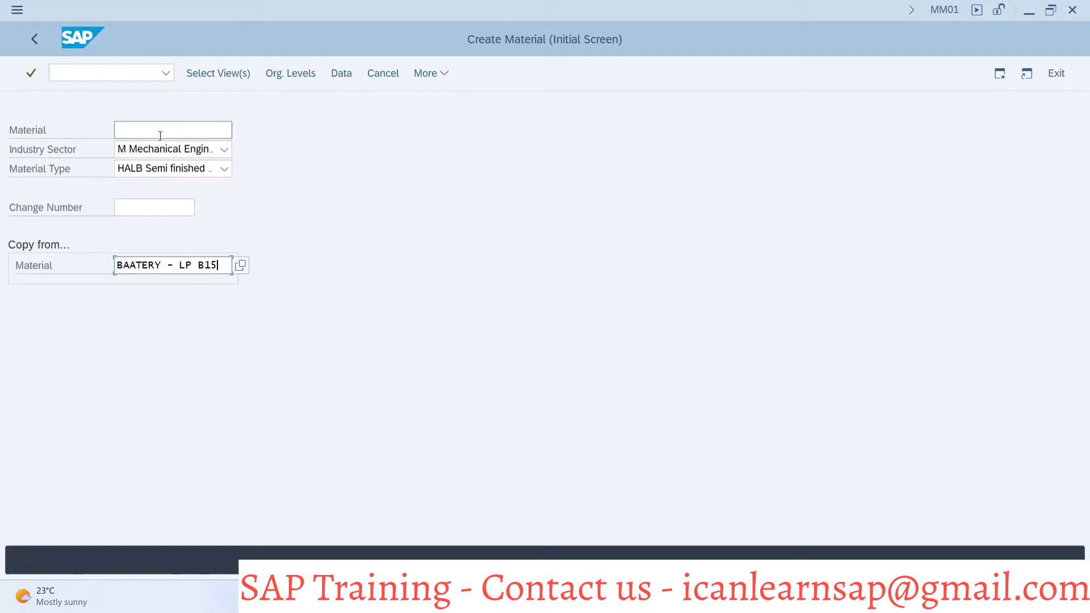
pyautogui.click(156, 134)
pyautogui.write('La')
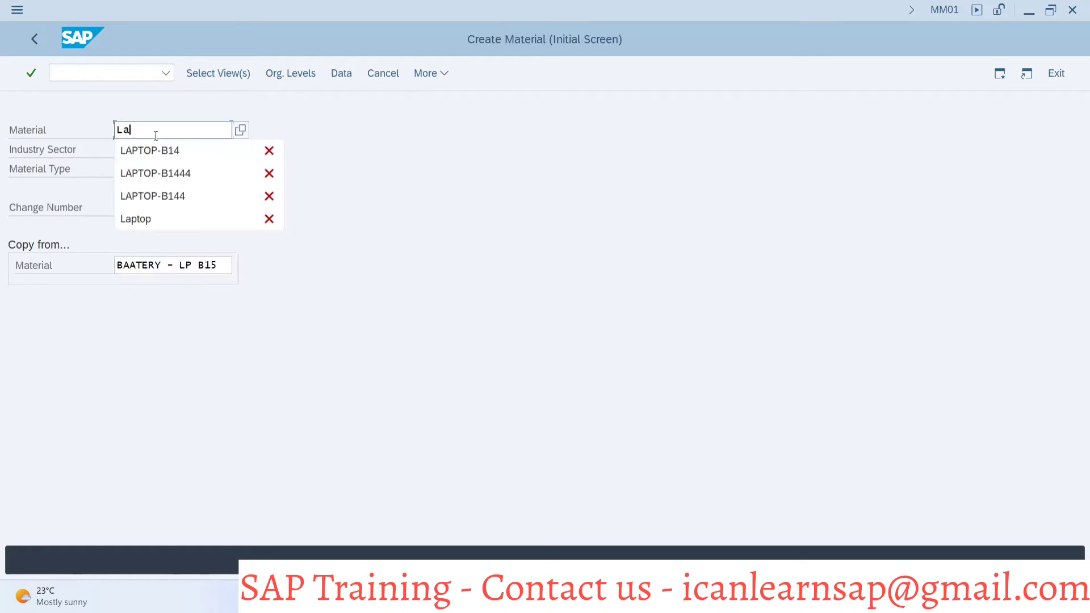
pyautogui.write('ptop')
pyautogui.press('BackSpace')
pyautogui.press('BackSpace')
pyautogui.press('BackSpace')
pyautogui.press('BackSpace')
pyautogui.press('BackSpace')
pyautogui.press('BackSpace')
pyautogui.write('Screen -')
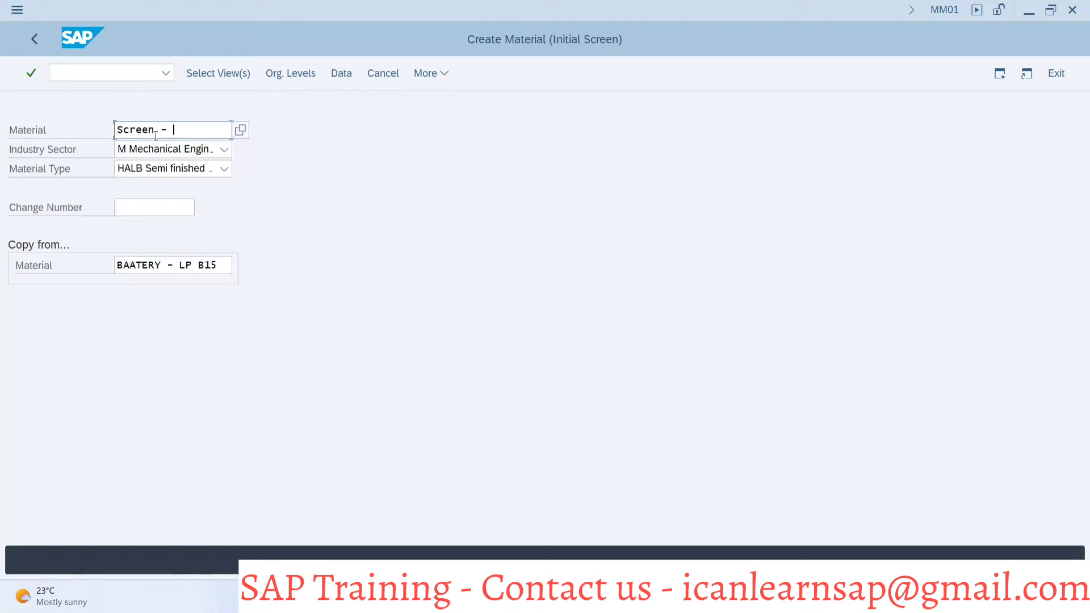
pyautogui.write(' LPb15')
pyautogui.click(189, 130)
pyautogui.press('BackSpace')
pyautogui.write('B5')
pyautogui.press('Return')
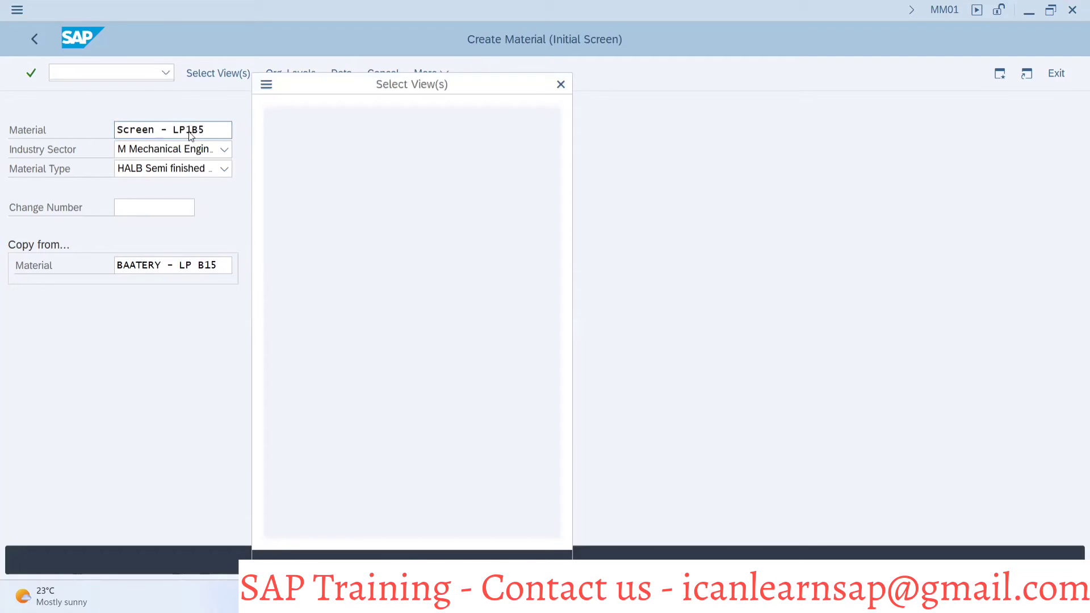
pyautogui.press('Return')
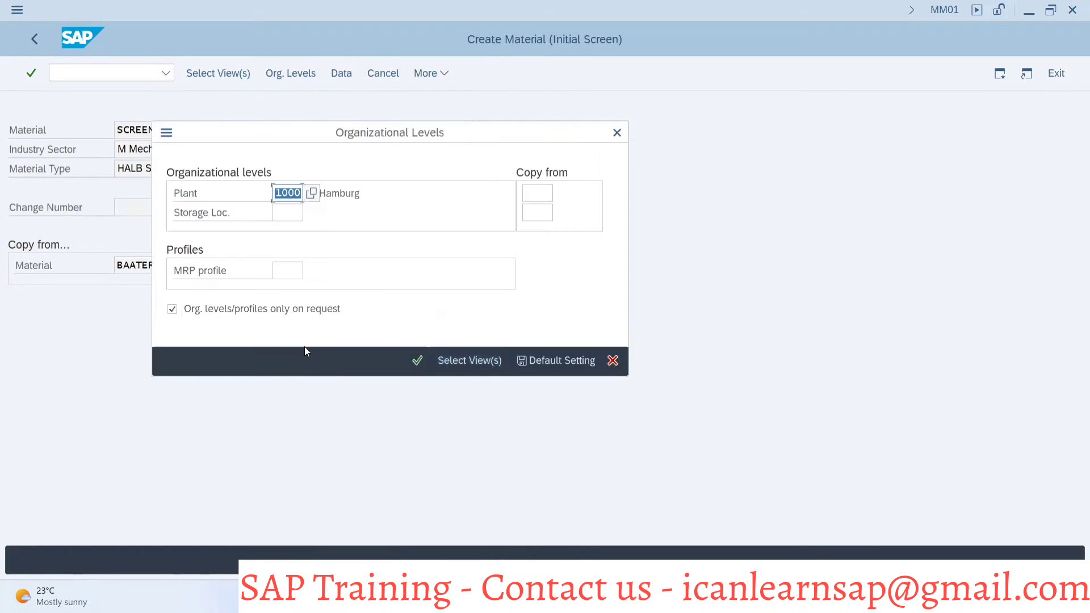
# Set the organizational levels to MRP profile B15 and storage location 0001
pyautogui.click(282, 270)
pyautogui.click(282, 292)
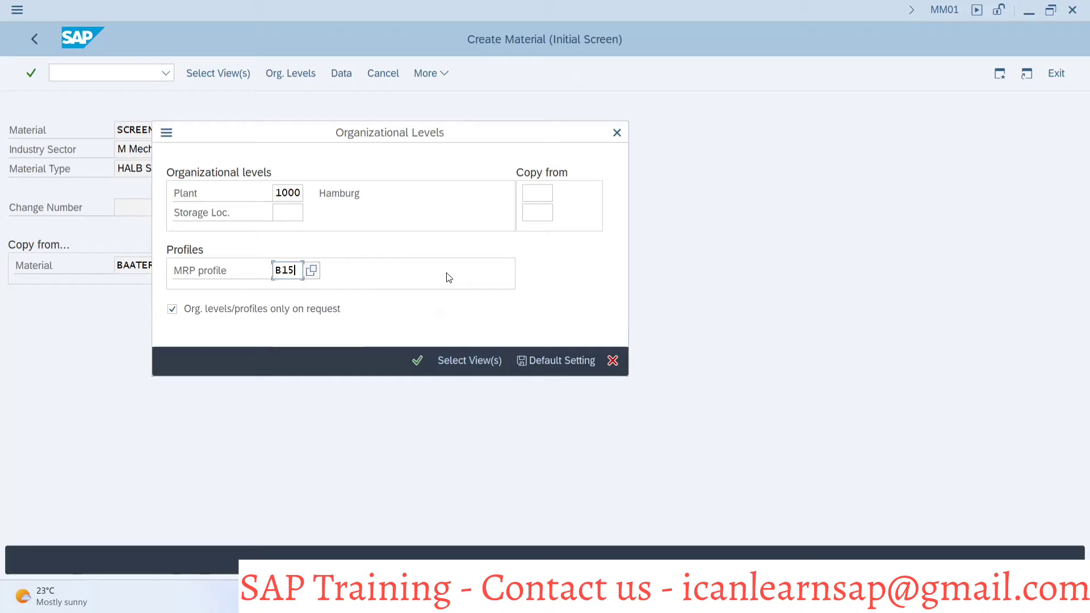
pyautogui.click(301, 217)
pyautogui.click(290, 234)
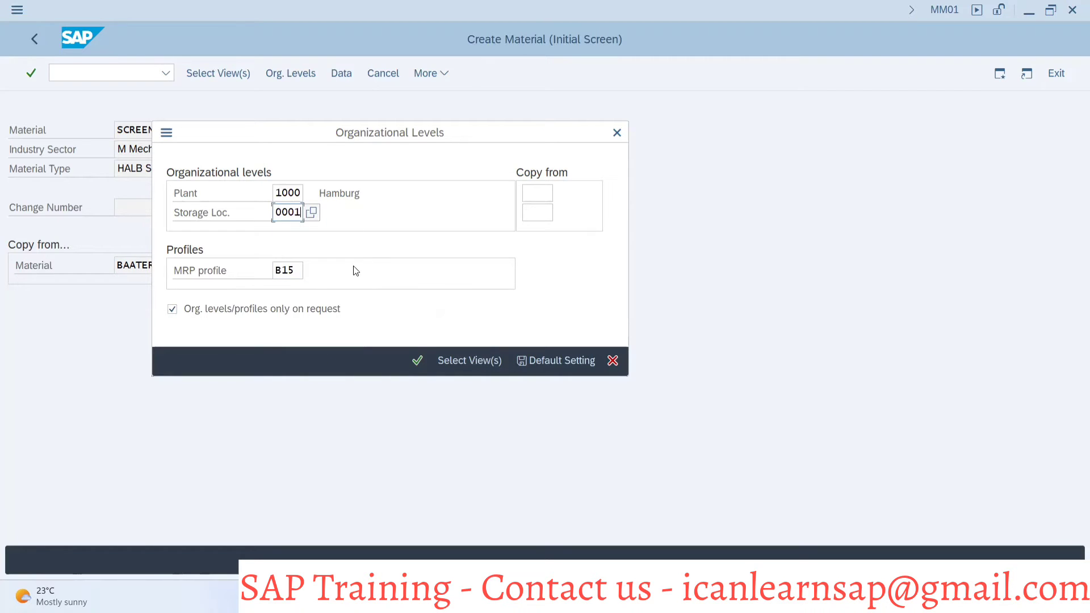
pyautogui.click(417, 361)
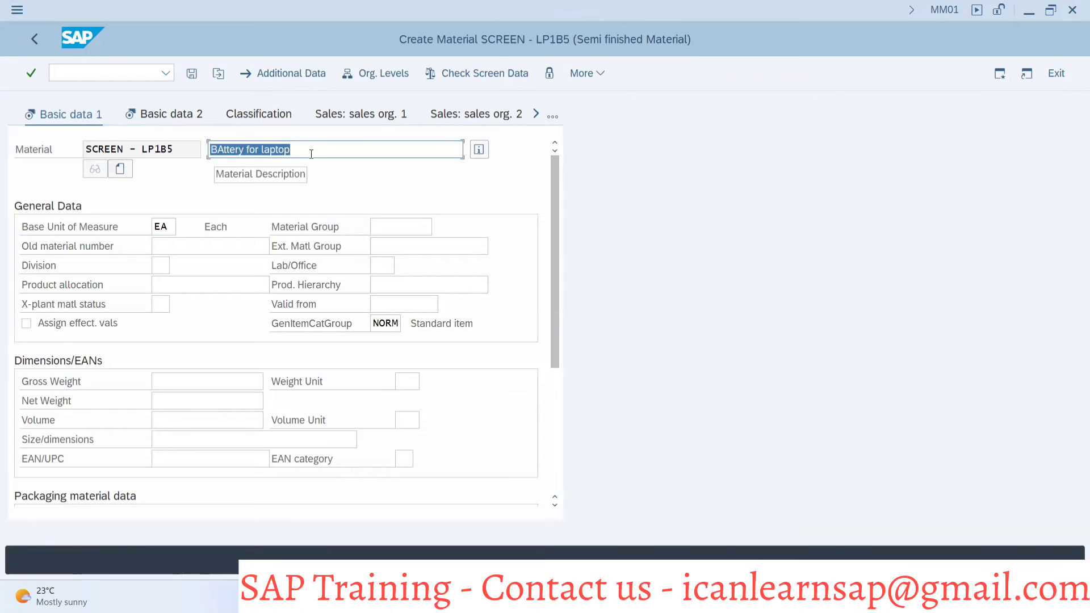
# Replace the copied battery wording in the description, adding B1 after laptop
pyautogui.click(220, 149)
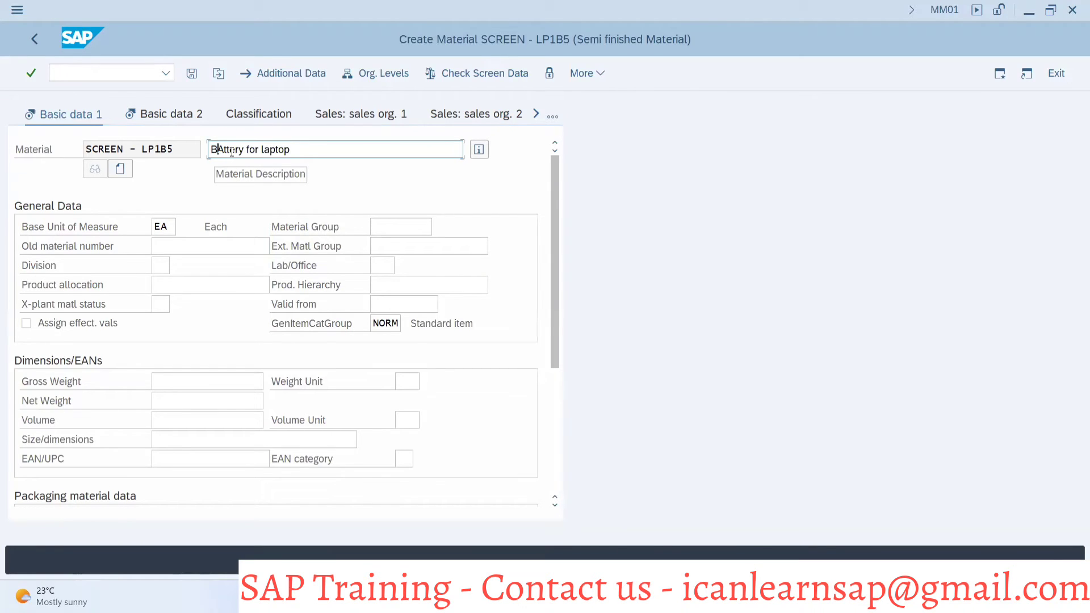
pyautogui.press('Delete')
pyautogui.press('Delete')
pyautogui.press('Delete')
pyautogui.press('Delete')
pyautogui.press('Delete')
pyautogui.press('Delete')
pyautogui.press('Delete')
pyautogui.press('Delete')
pyautogui.press('Delete')
pyautogui.press('Delete')
pyautogui.press('Delete')
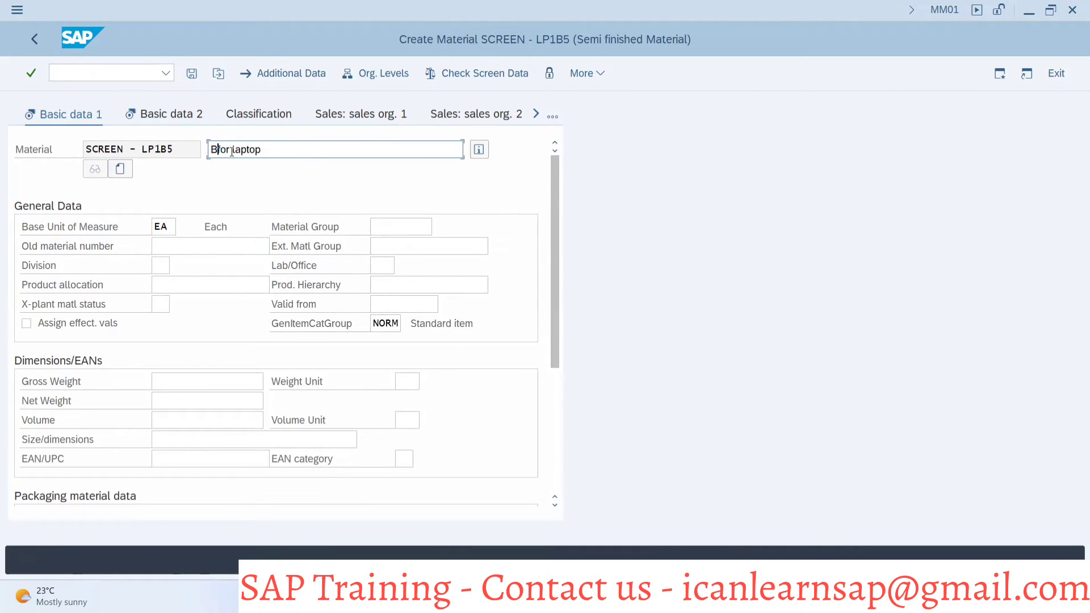
pyautogui.press('BackSpace')
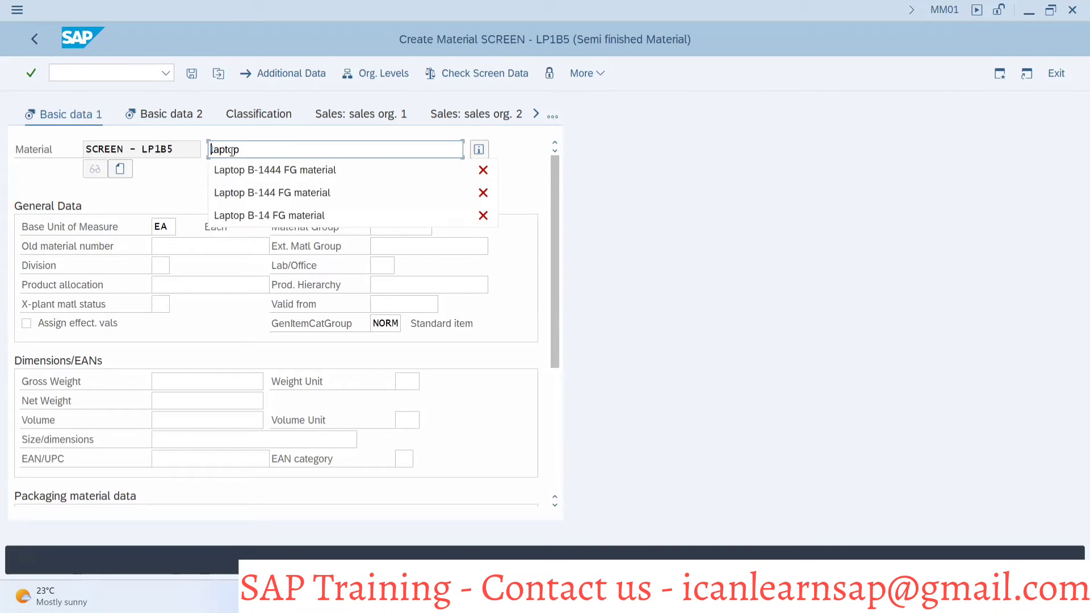
pyautogui.click(289, 150)
pyautogui.write('B15 - Screen')
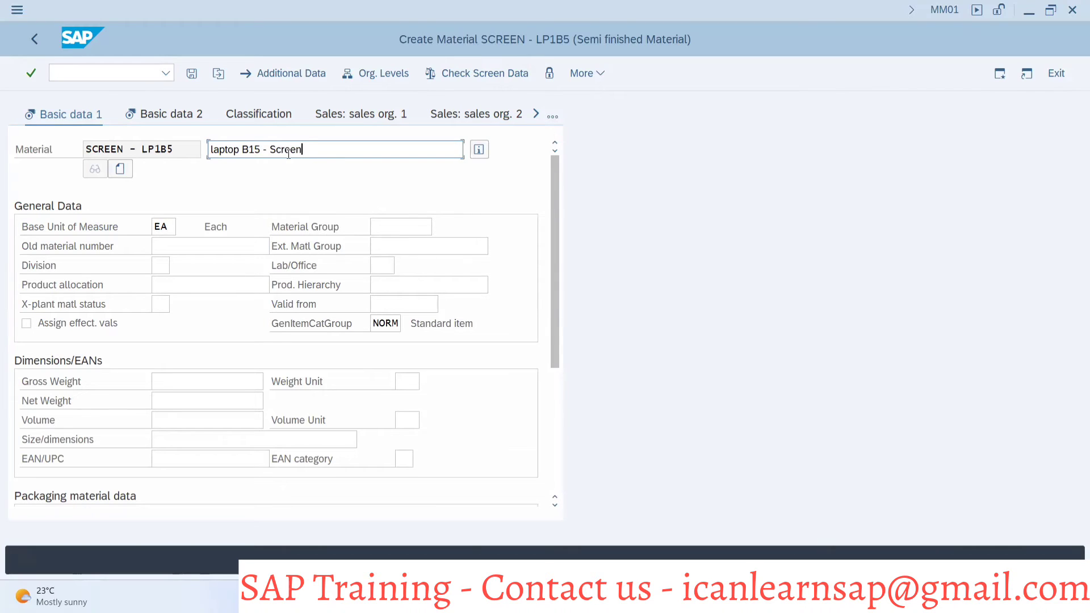
# Go through the MRP views and set the availability check to 02
pyautogui.click(553, 116)
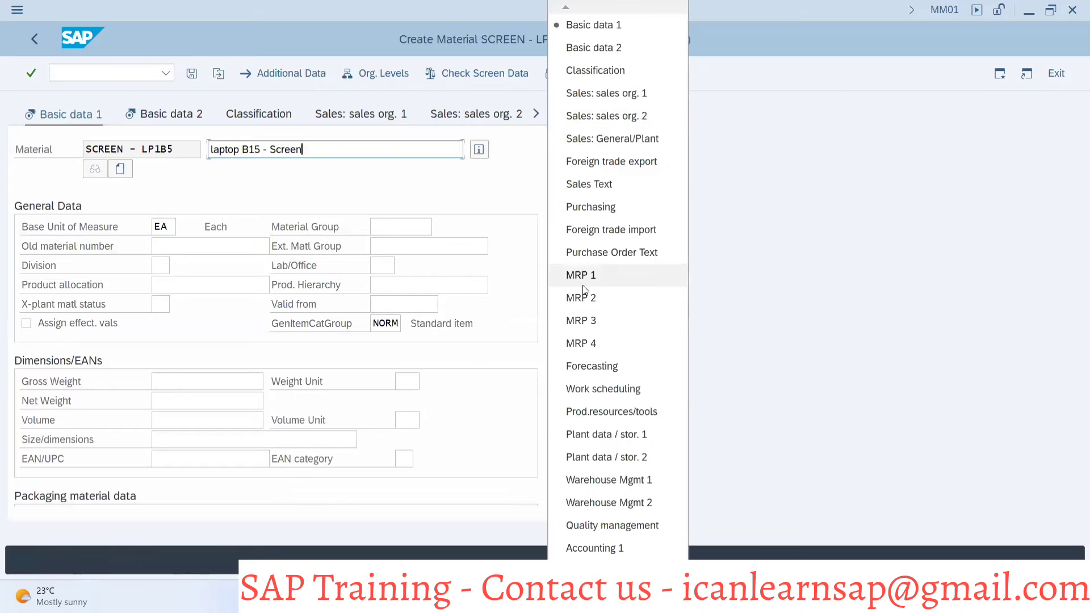
pyautogui.click(580, 276)
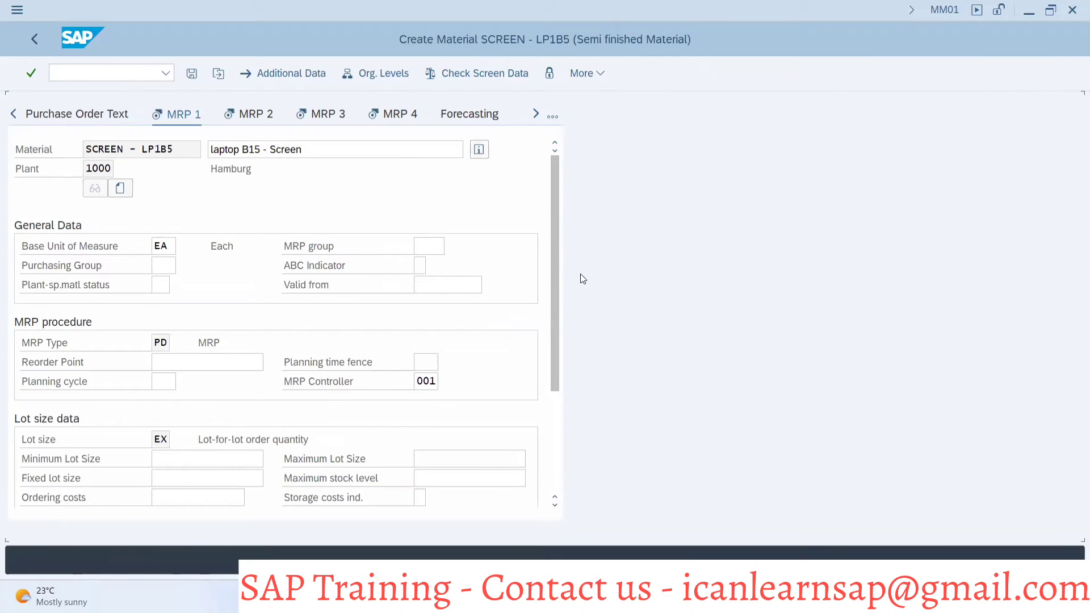
pyautogui.press('Return')
pyautogui.press('Return')
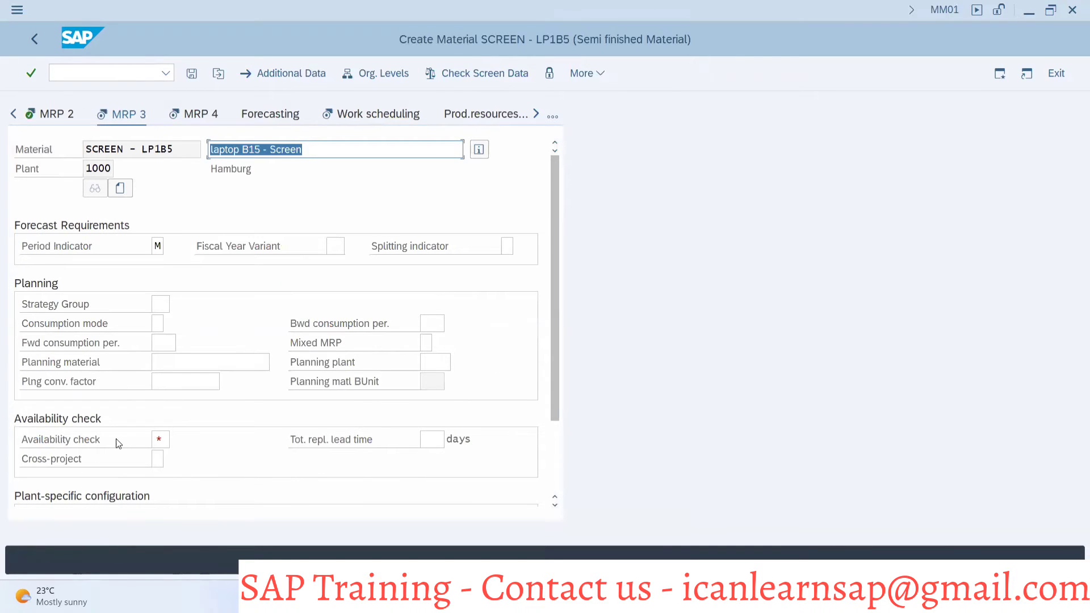
pyautogui.click(161, 439)
pyautogui.click(166, 461)
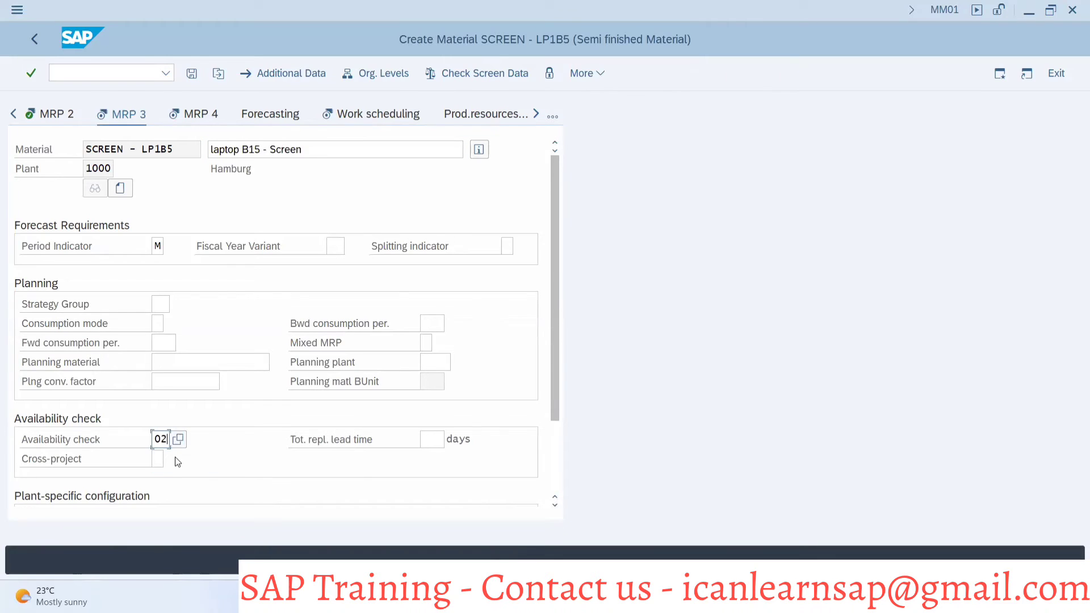
pyautogui.press('Return')
pyautogui.press('Return')
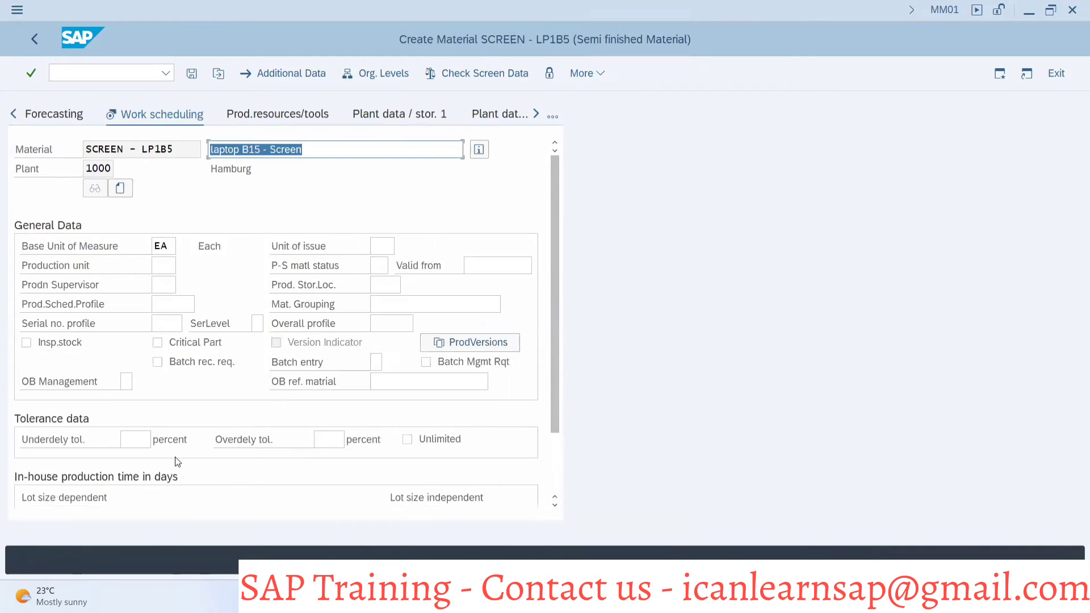
pyautogui.press('Return')
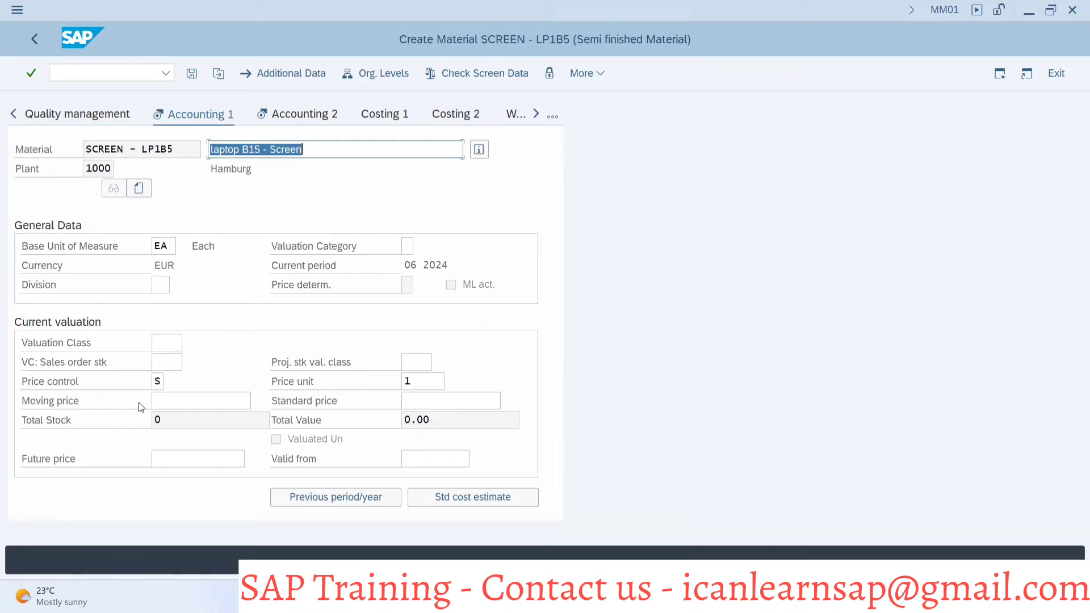
# Set valuation class 7920 and standard price 1223, then save SCREEN - LP1B5
pyautogui.click(164, 342)
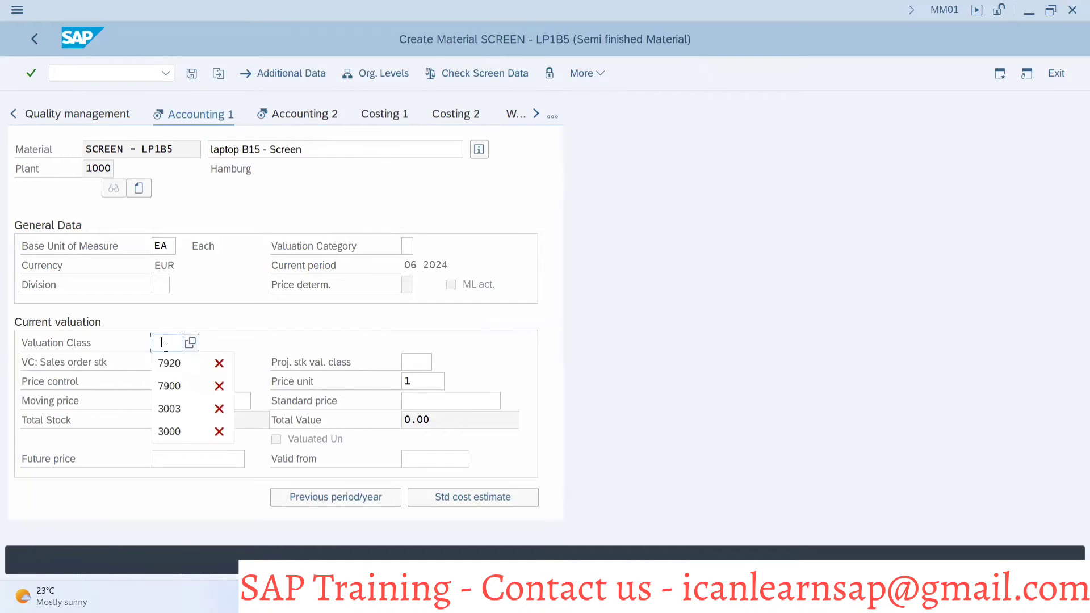
pyautogui.click(168, 364)
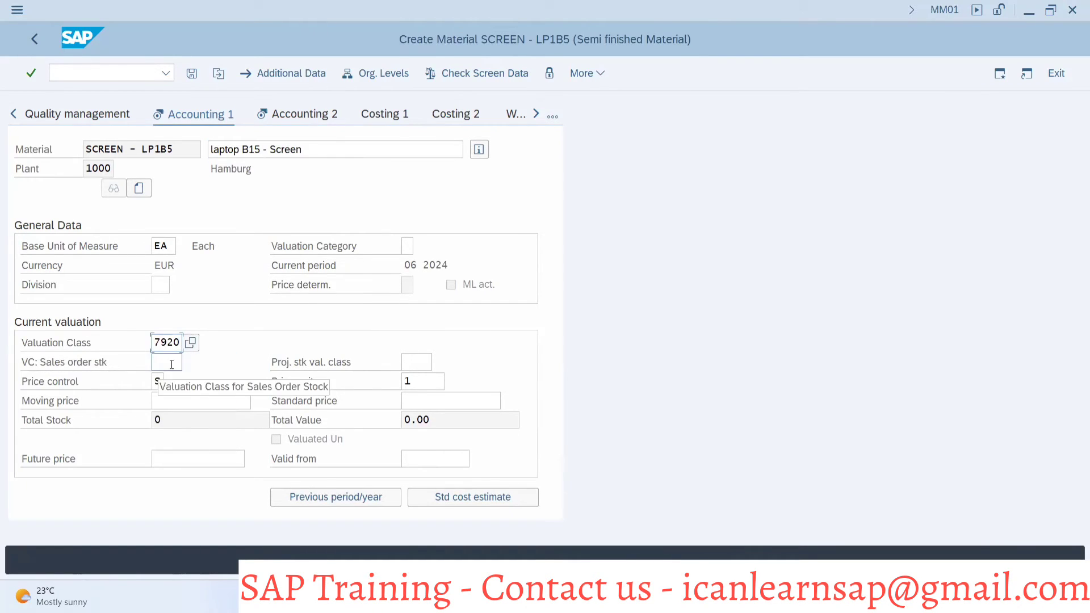
pyautogui.click(420, 401)
pyautogui.write('1223')
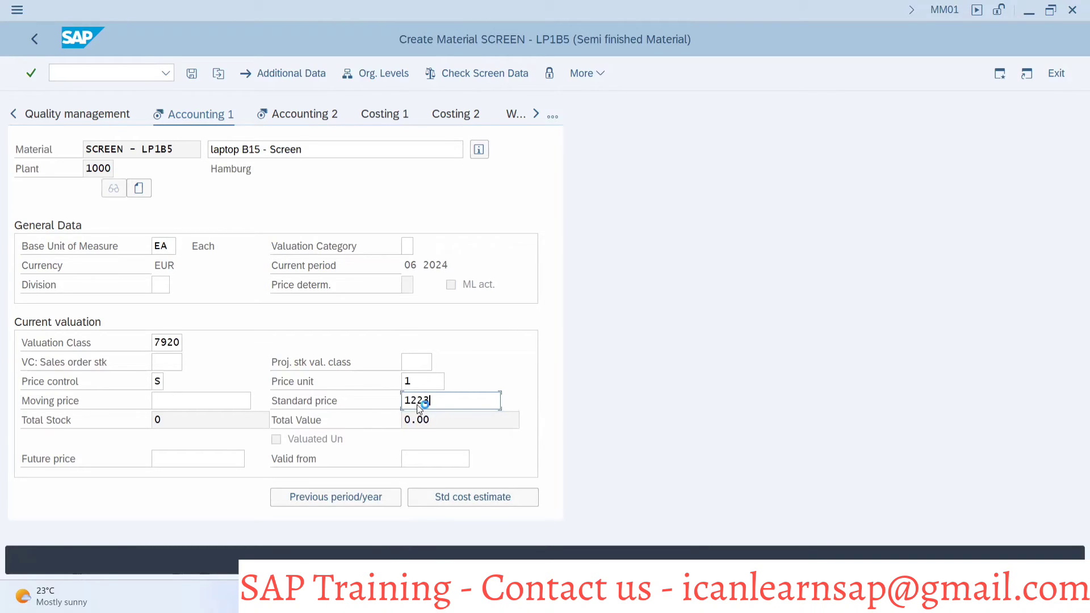
pyautogui.press('Return')
pyautogui.press('Return')
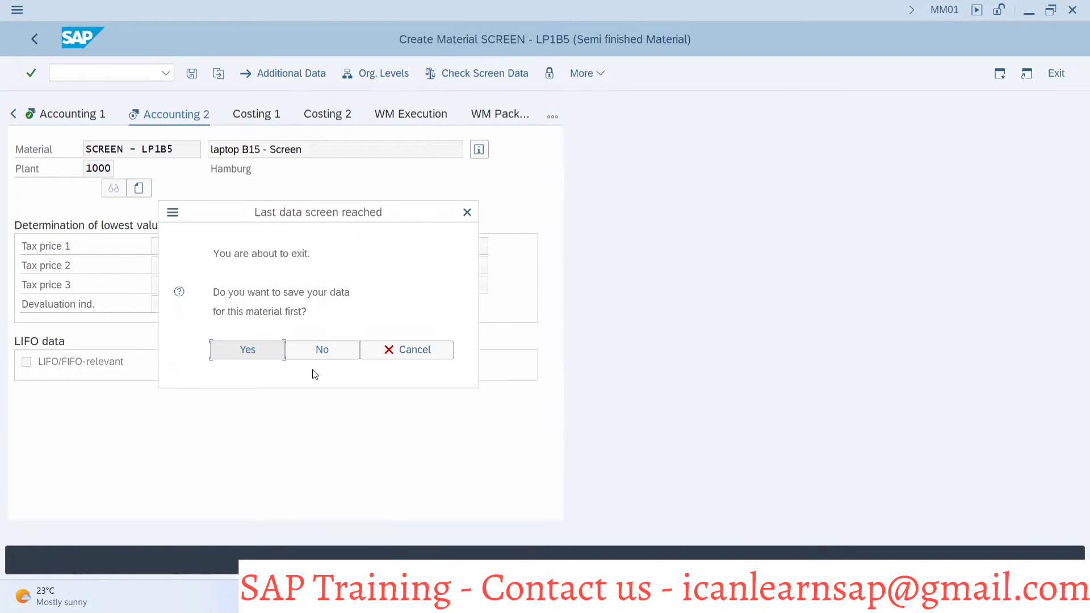
pyautogui.click(272, 353)
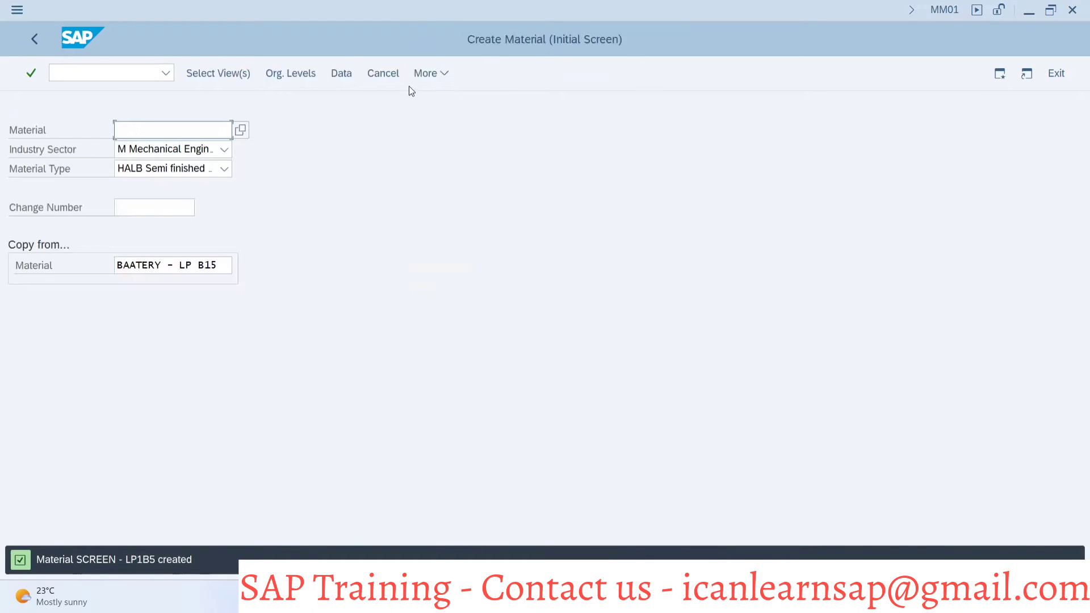
# Switch to the Display Material screen through More > Material > Display
pyautogui.click(427, 73)
pyautogui.moveTo(454, 97)
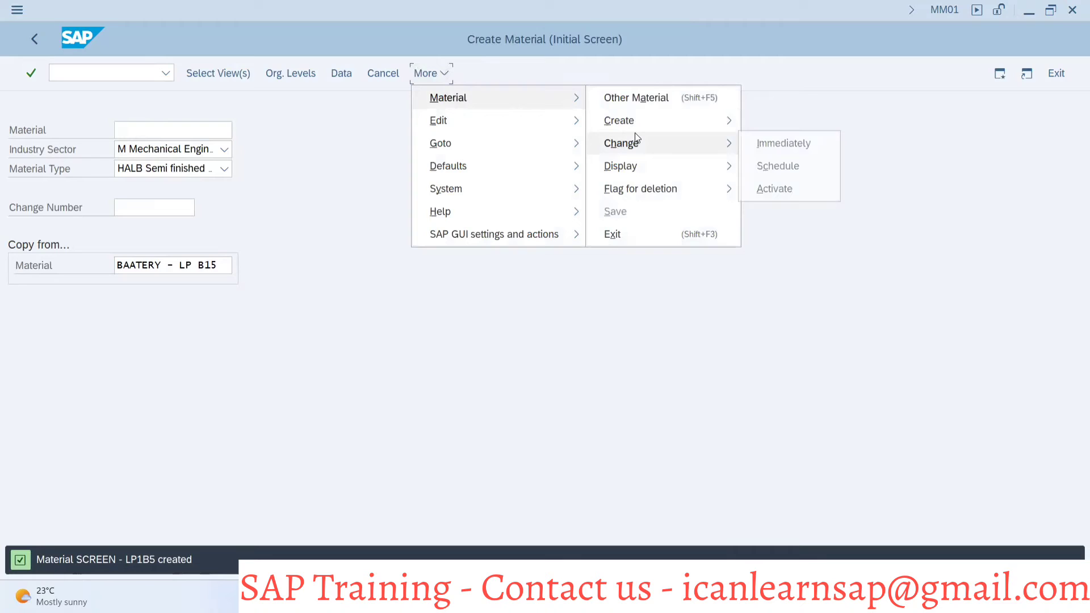
pyautogui.moveTo(729, 169)
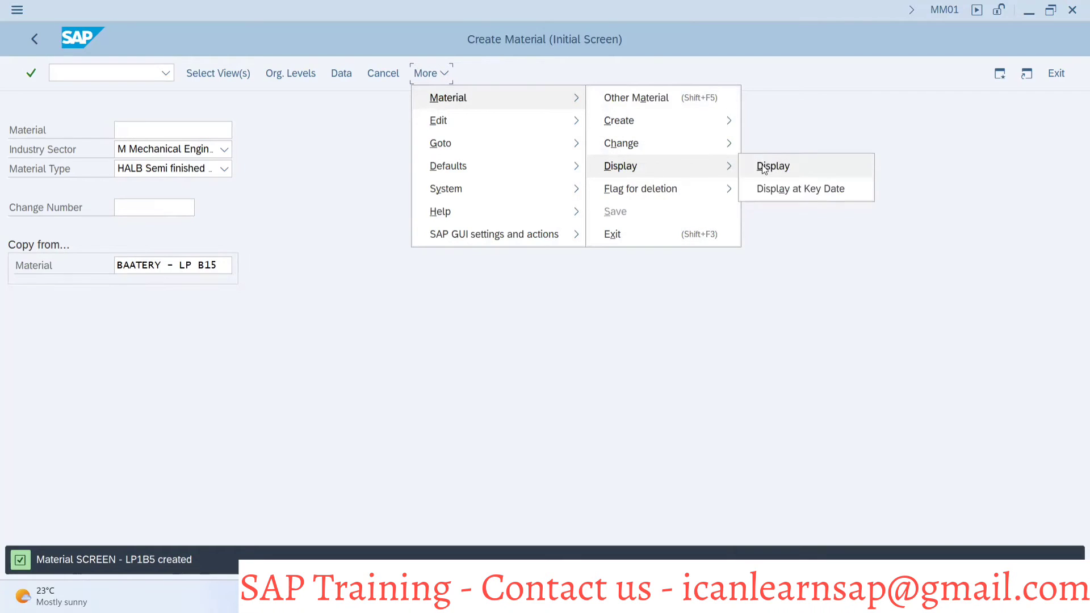
pyautogui.click(764, 166)
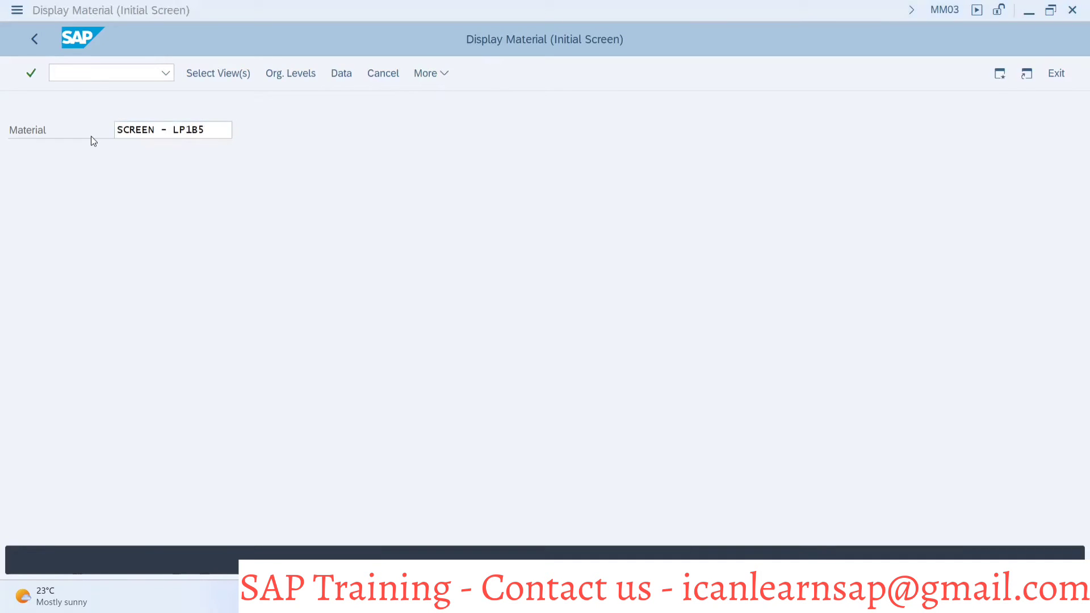
# Enter SCREEN - LP1B5 as BOM item 0020 with quantity 1
pyautogui.hotkey('alt', 'Tab')
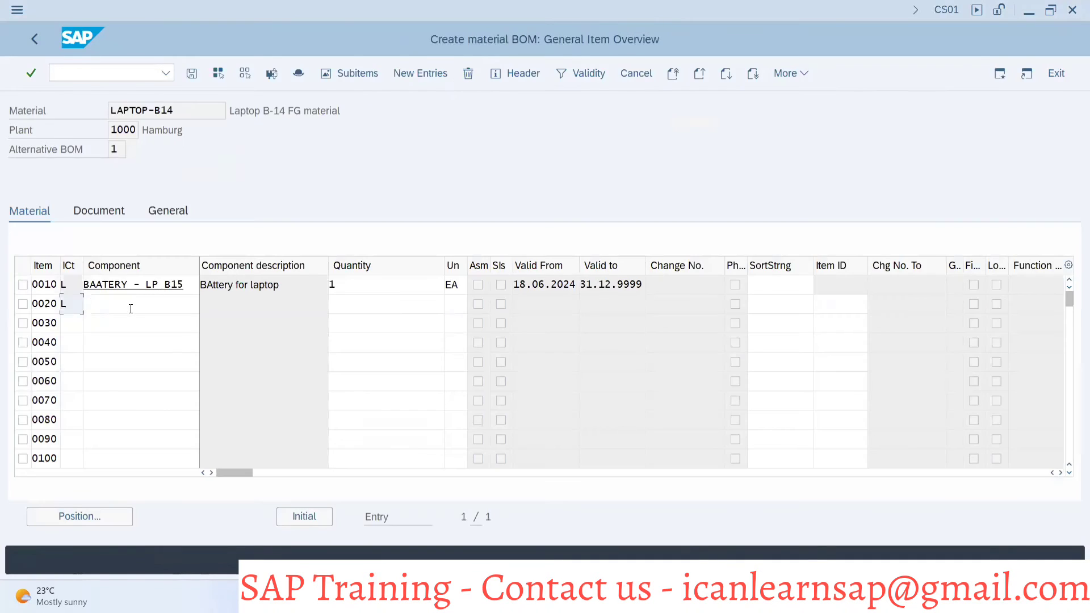
pyautogui.write('SCREEN - LP1B5')
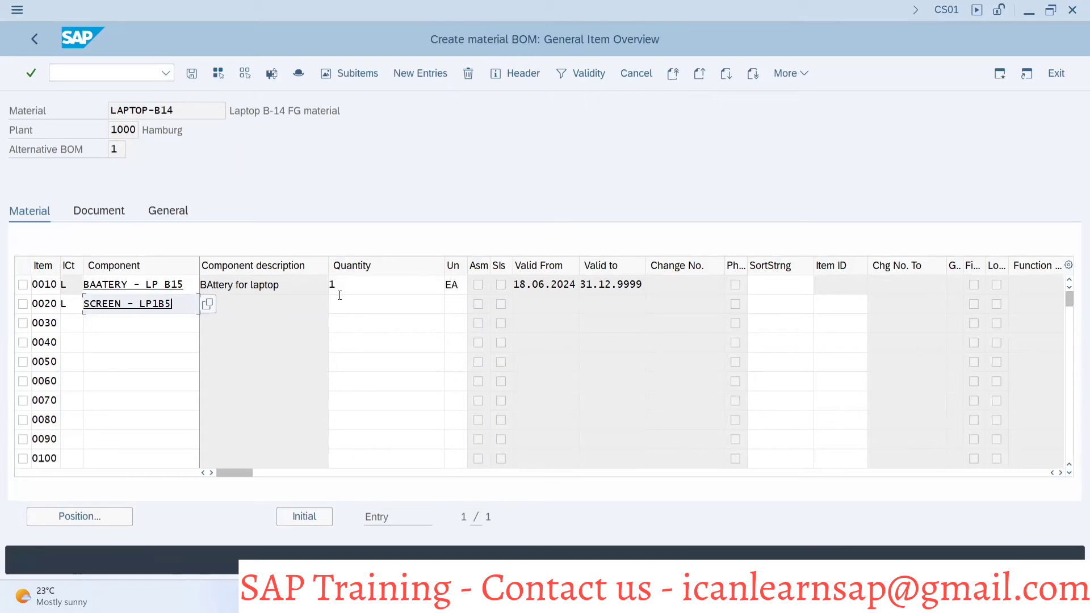
pyautogui.click(345, 305)
pyautogui.write('1')
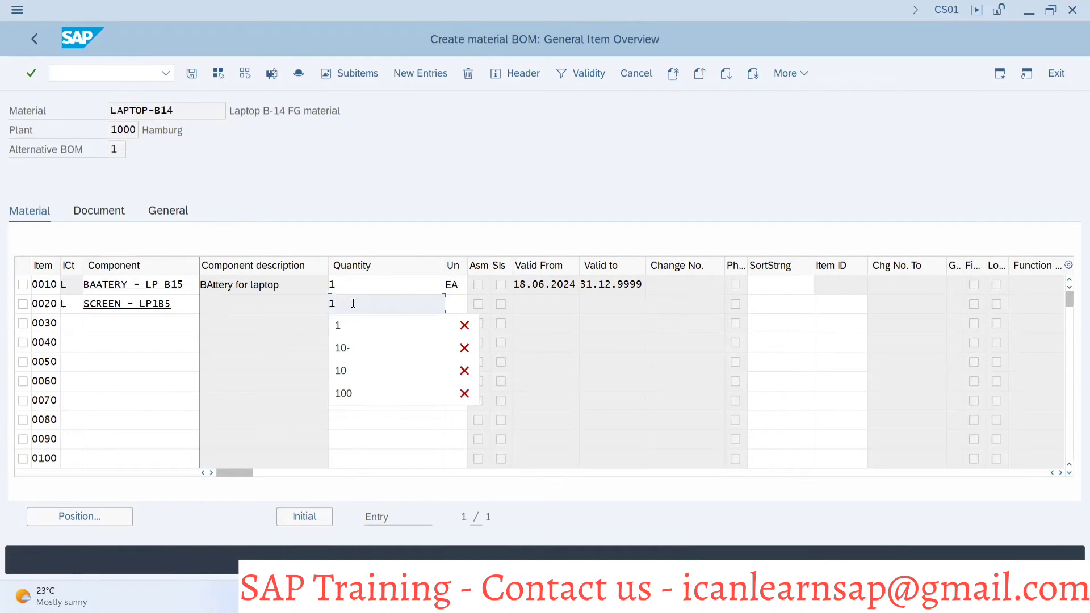
pyautogui.press('Return')
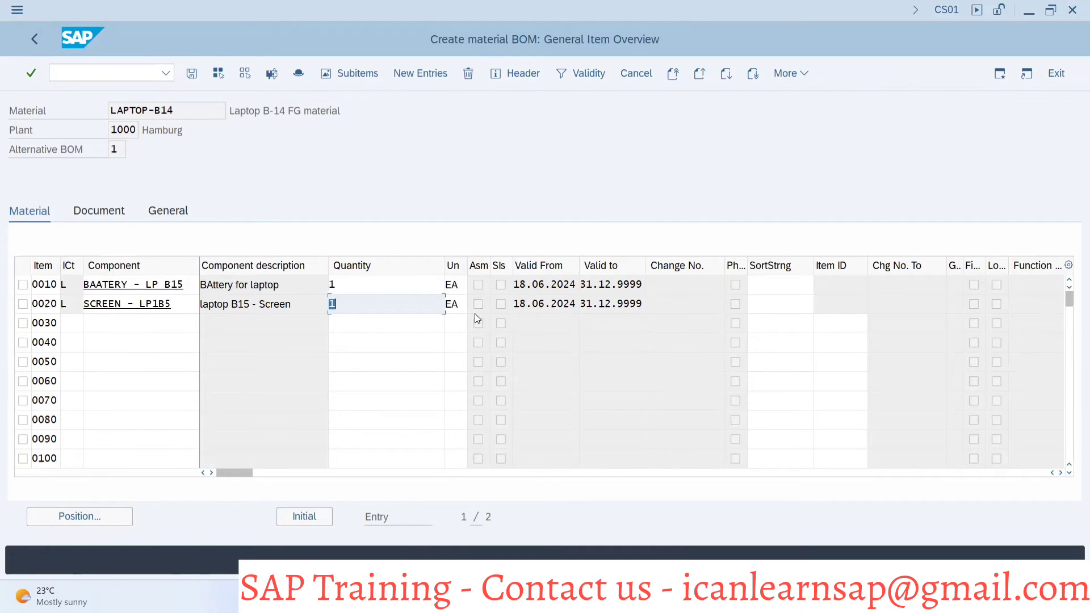
# Enter 'box' as the row 0030 component with quantity 1 and item category L
pyautogui.click(121, 325)
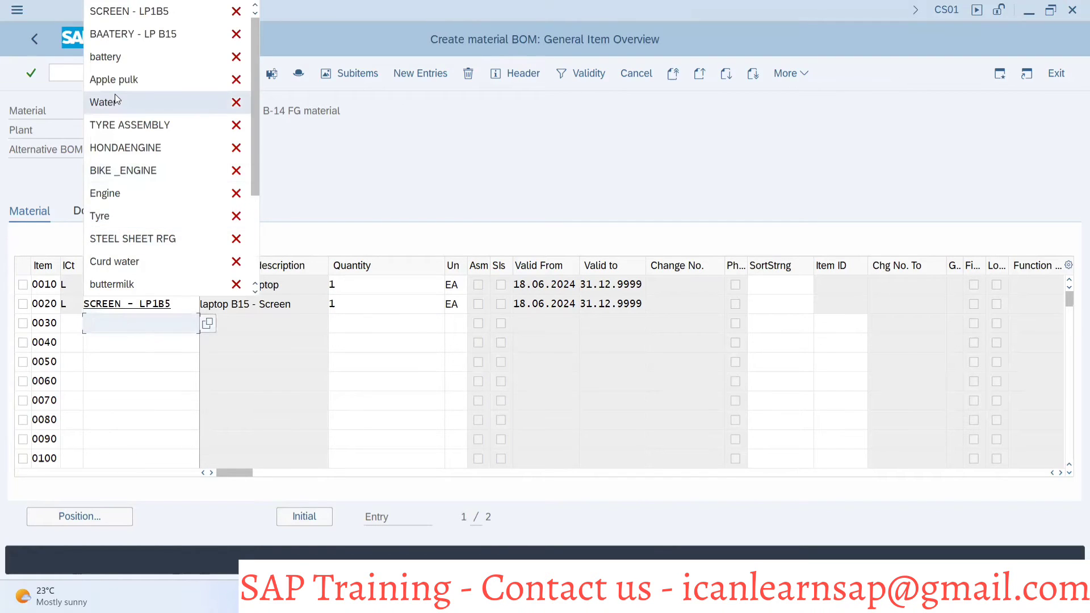
pyautogui.write('box')
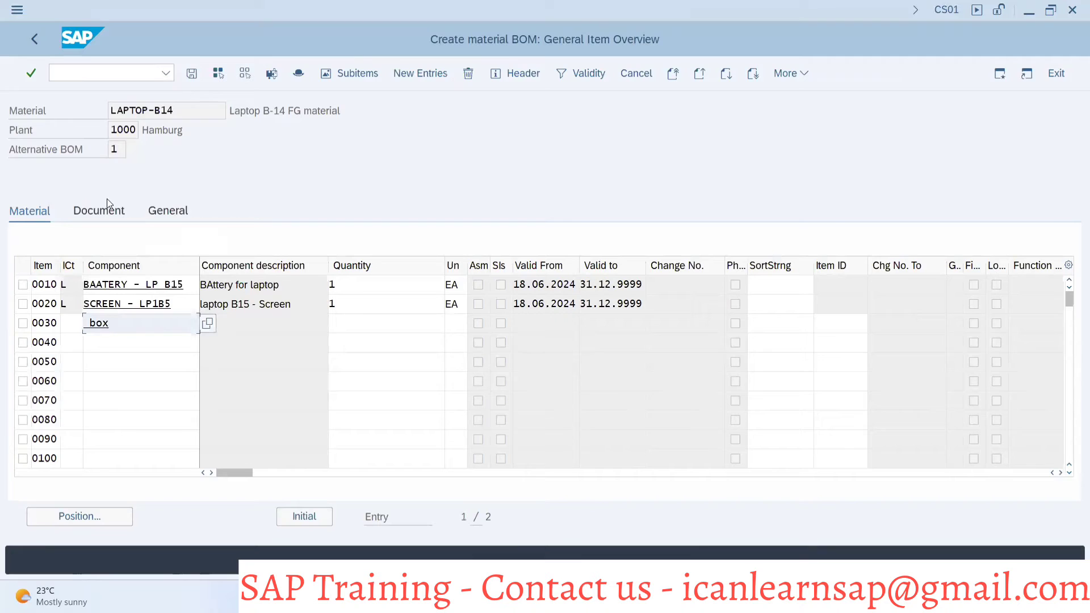
pyautogui.press('BackSpace')
pyautogui.press('BackSpace')
pyautogui.press('BackSpace')
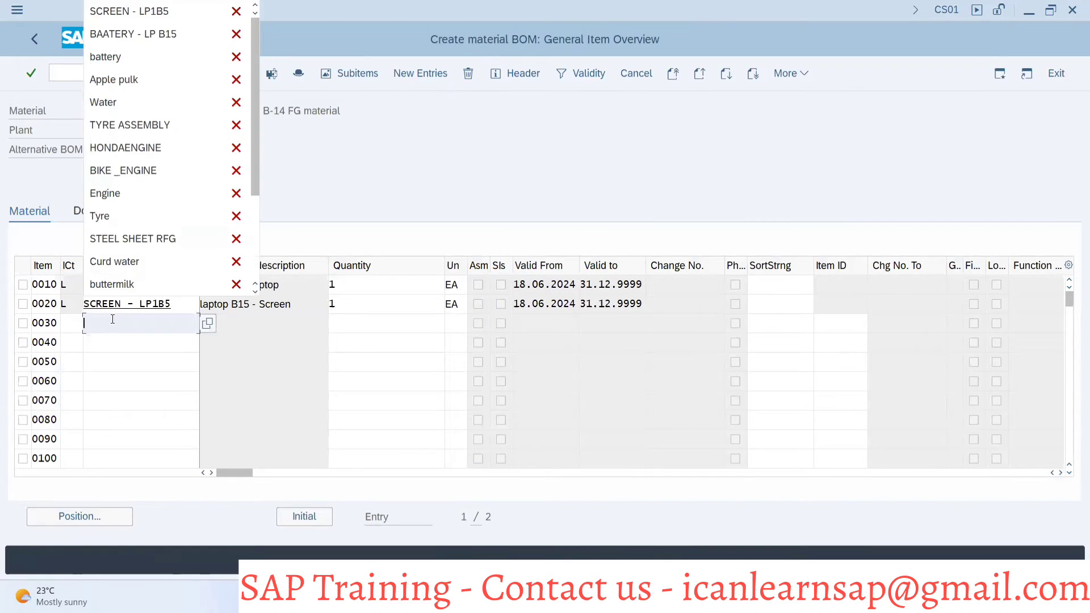
pyautogui.write('b')
pyautogui.press('BackSpace')
pyautogui.write('bo')
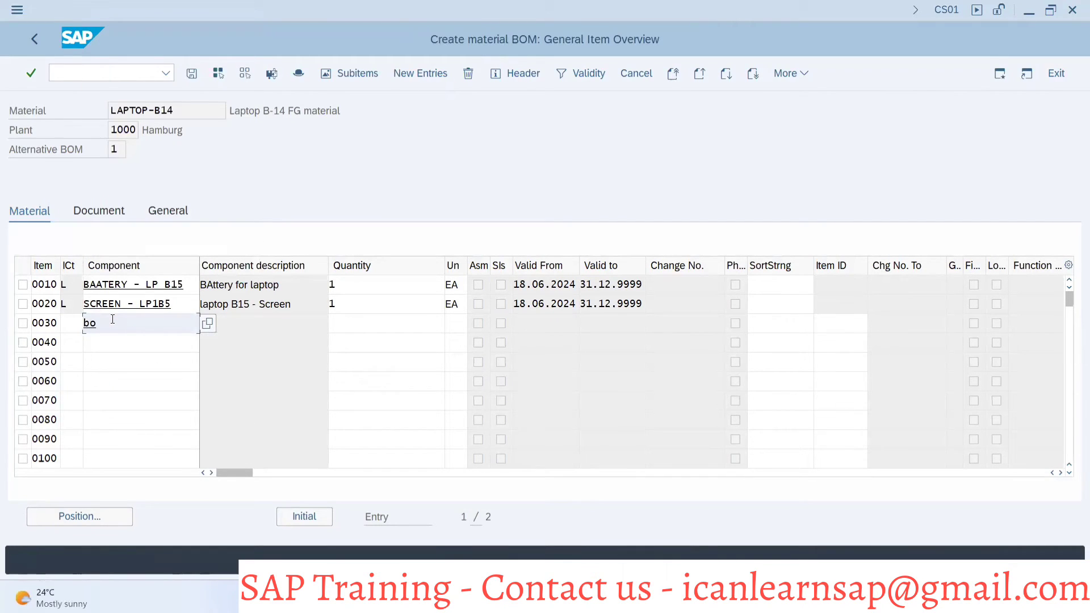
pyautogui.write('x')
pyautogui.click(369, 323)
pyautogui.write('1')
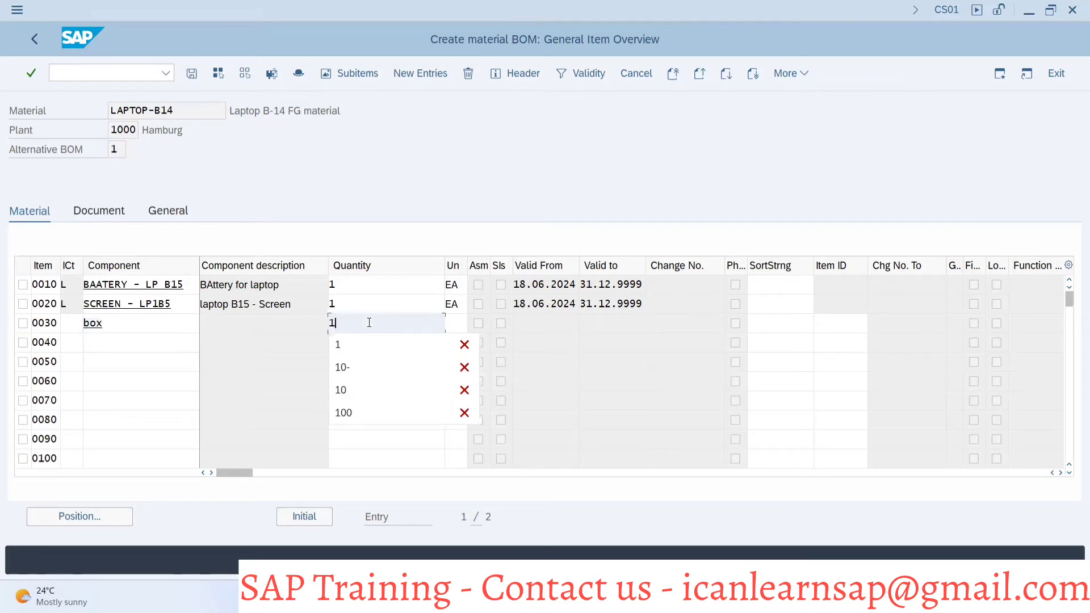
pyautogui.click(69, 324)
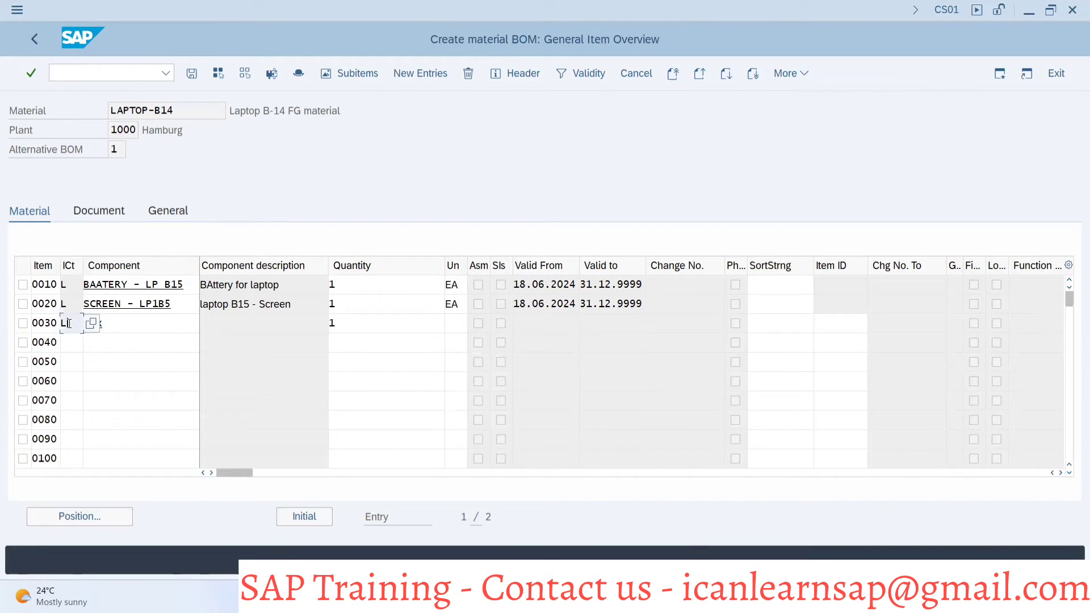
pyautogui.write('L')
pyautogui.press('Return')
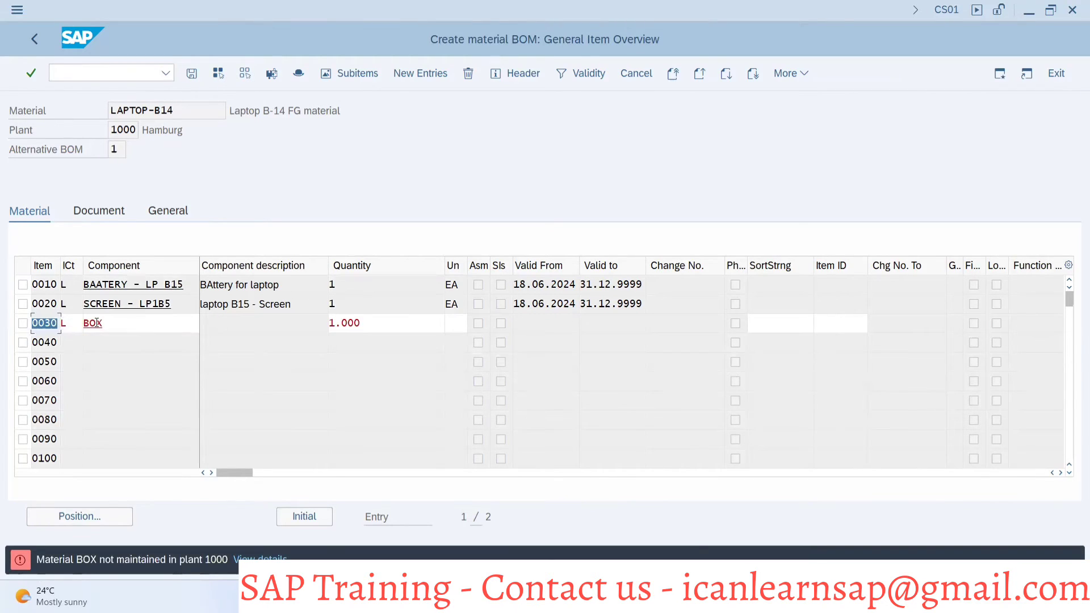
# Replace the invalid row 0030 component with the search pattern *BOX
pyautogui.click(119, 321)
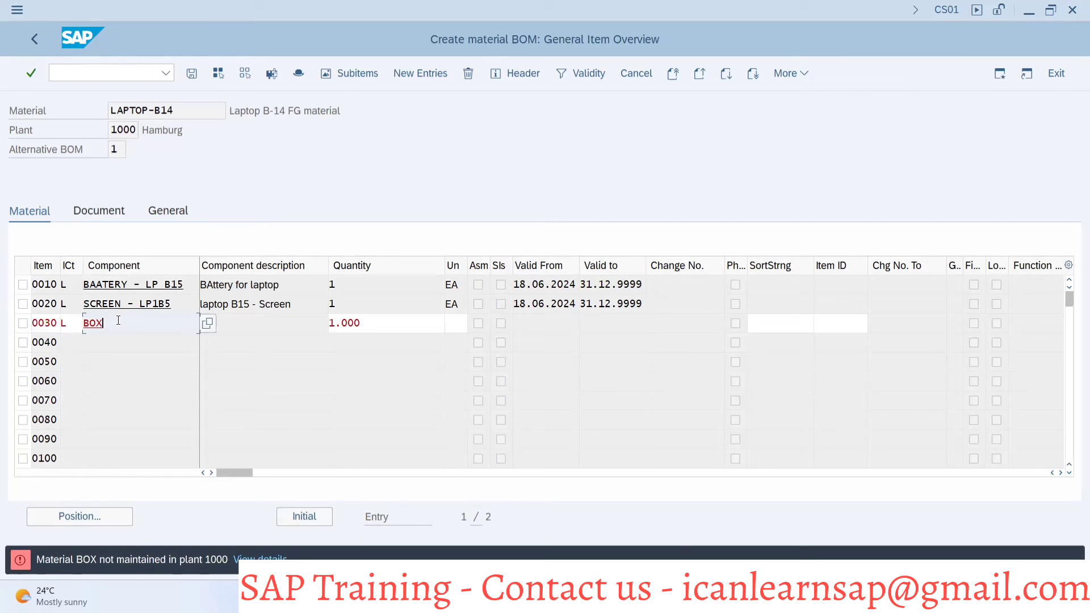
pyautogui.press('BackSpace')
pyautogui.press('BackSpace')
pyautogui.press('BackSpace')
pyautogui.write('c')
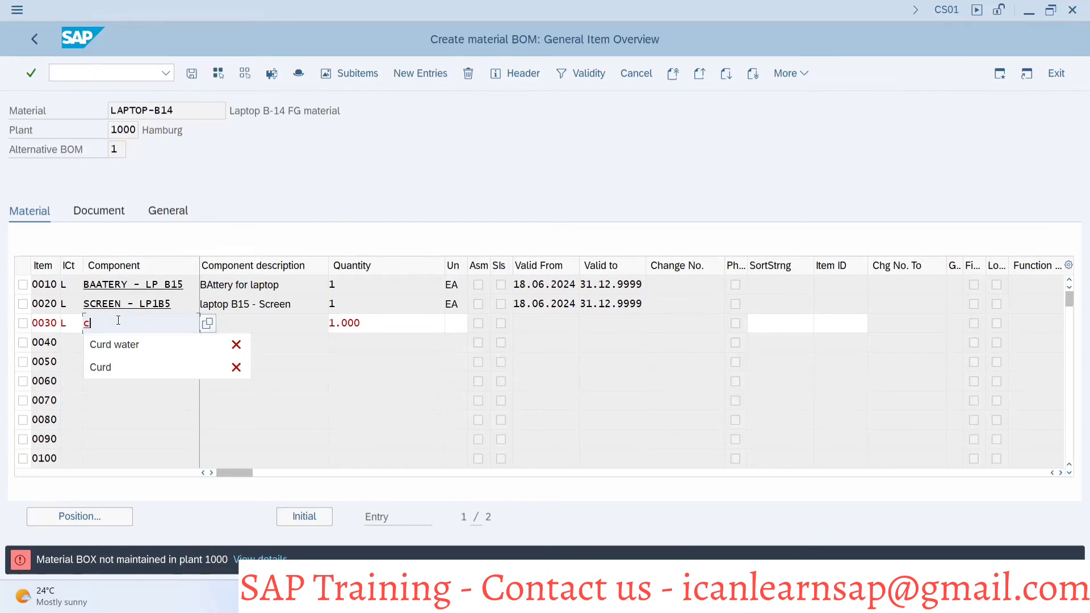
pyautogui.press('BackSpace')
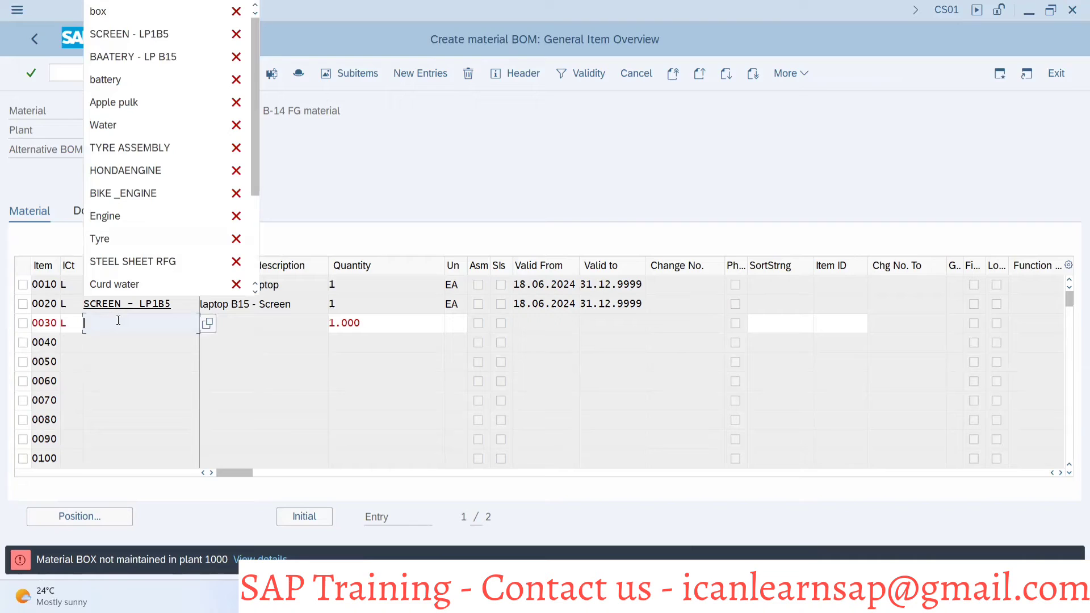
pyautogui.write('*BOX*')
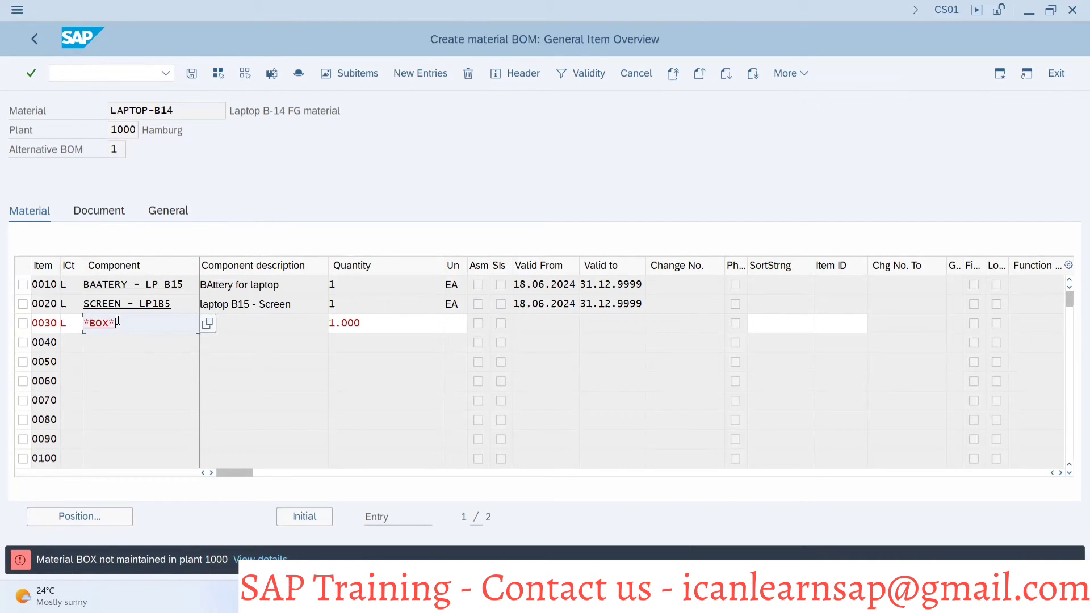
# Search materials by description *BOX and put BOX-100 into row 0030
pyautogui.click(207, 323)
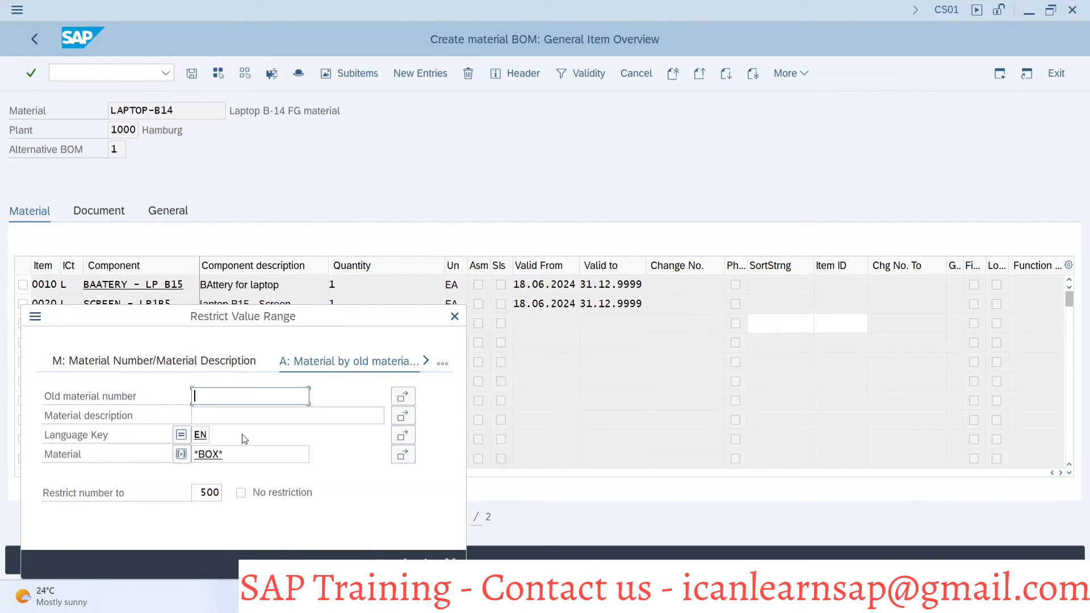
pyautogui.click(245, 415)
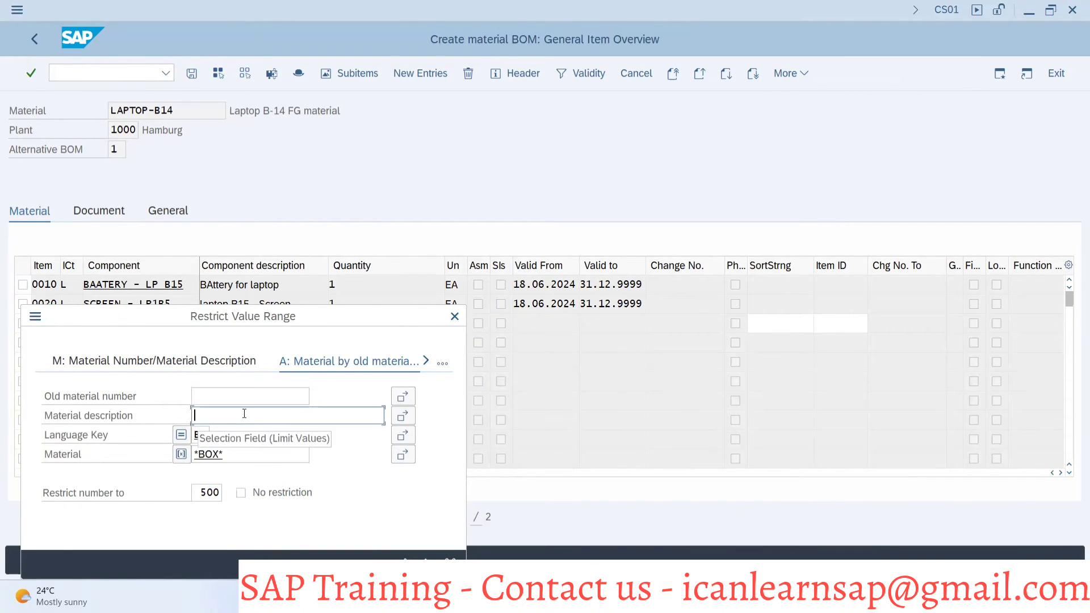
pyautogui.write('*BOX*')
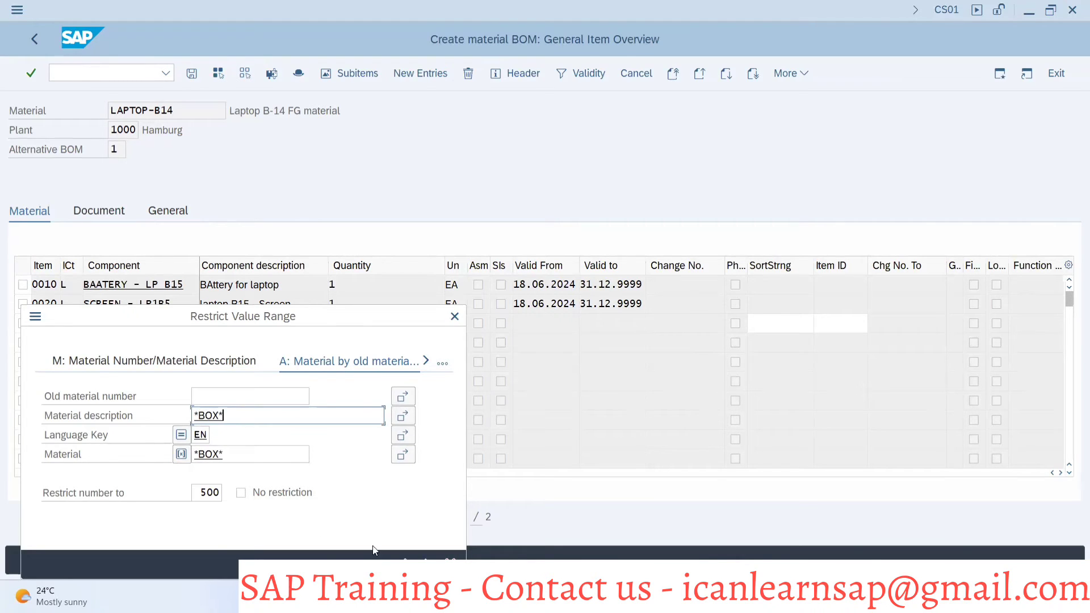
pyautogui.click(401, 559)
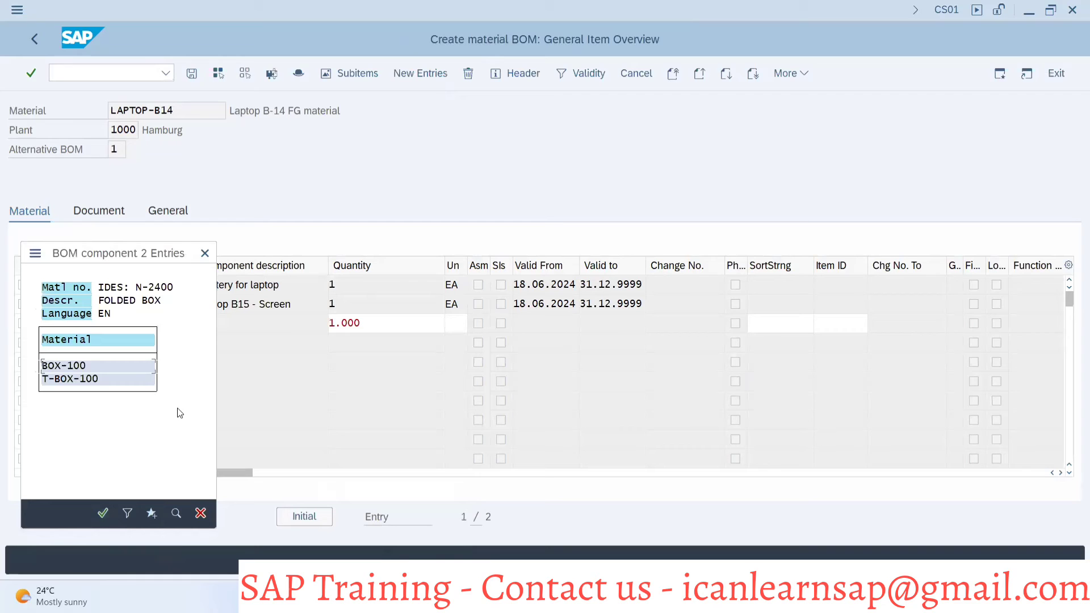
pyautogui.click(48, 369)
pyautogui.doubleClick(48, 369)
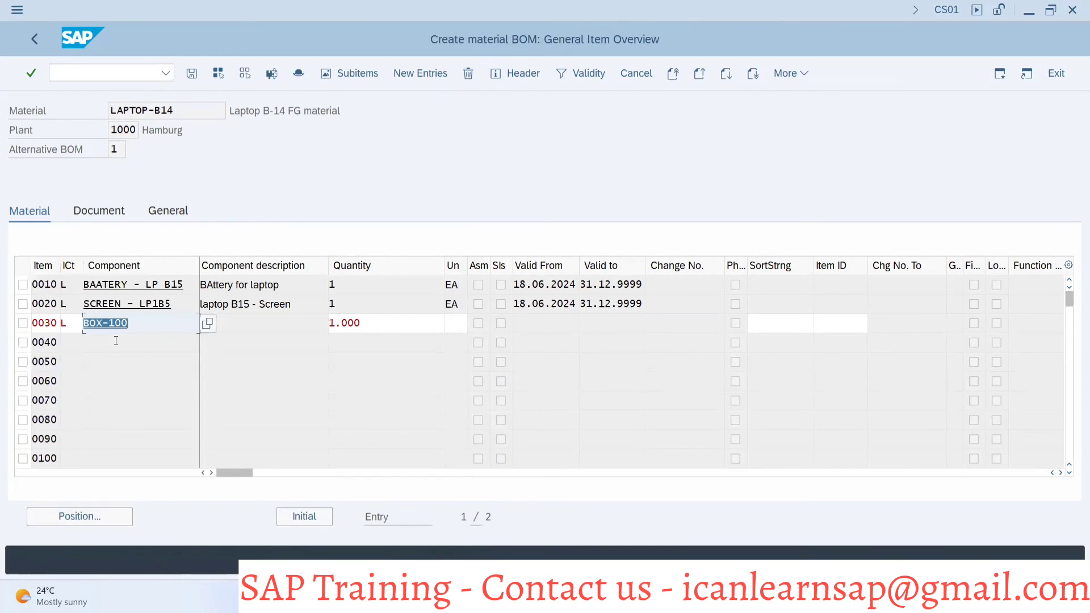
pyautogui.press('Return')
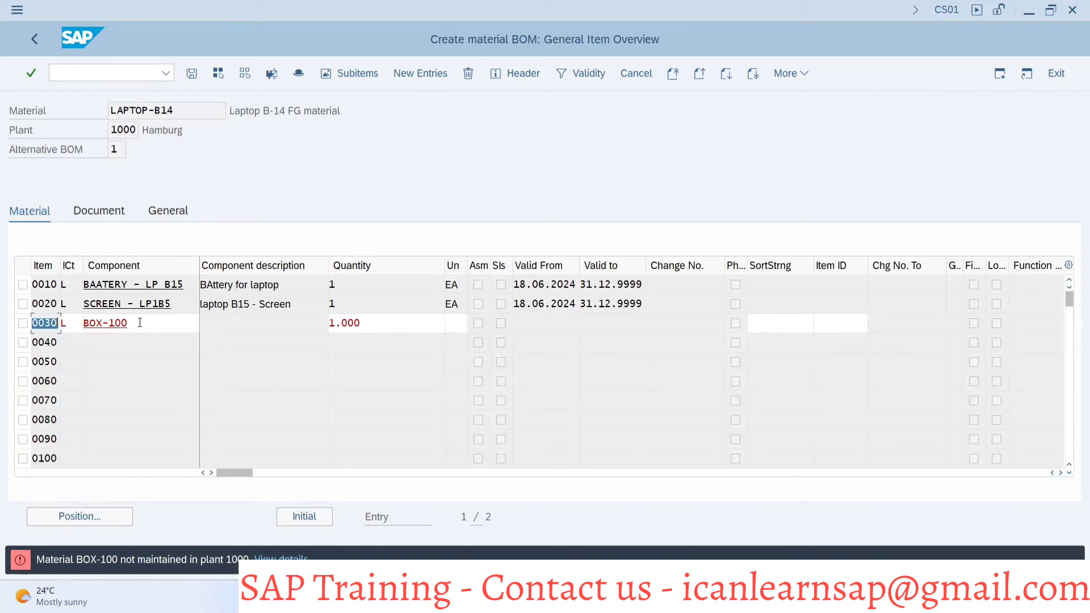
pyautogui.moveTo(139, 323); pyautogui.dragTo(84, 324)
pyautogui.click(83, 324)
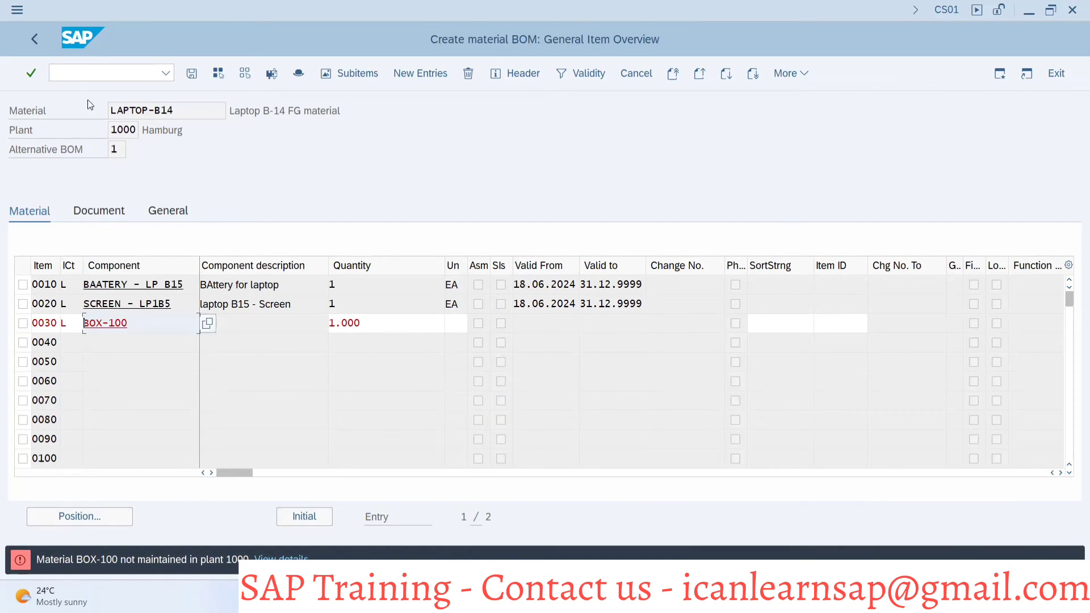
# Display BOX-100 for plant 1000, which reports it is not maintained there
pyautogui.hotkey('alt', 'Tab')
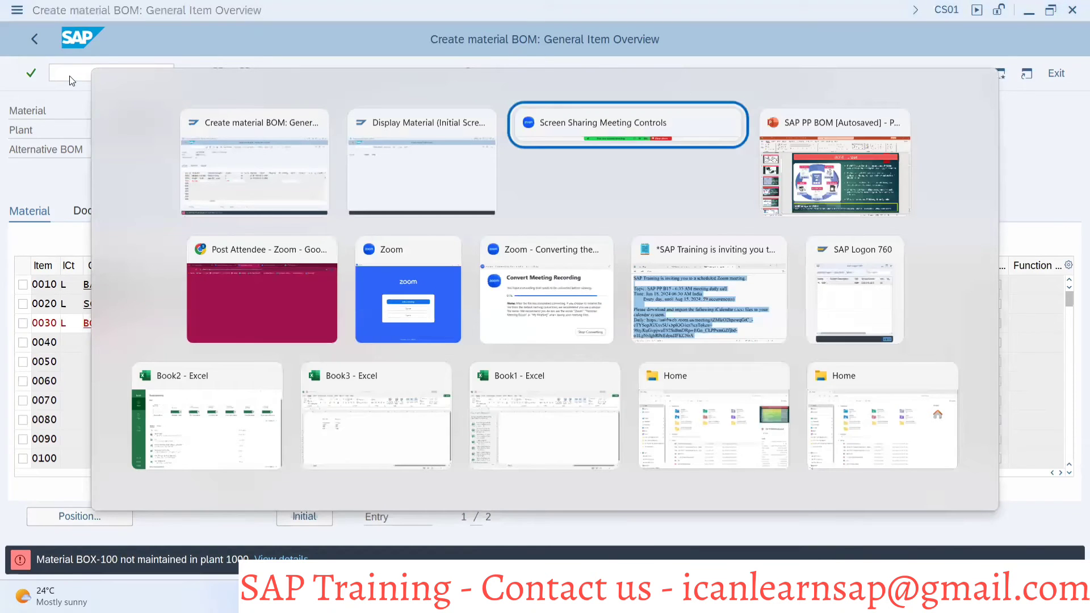
pyautogui.hotkey('alt', 'shift', 'Tab')
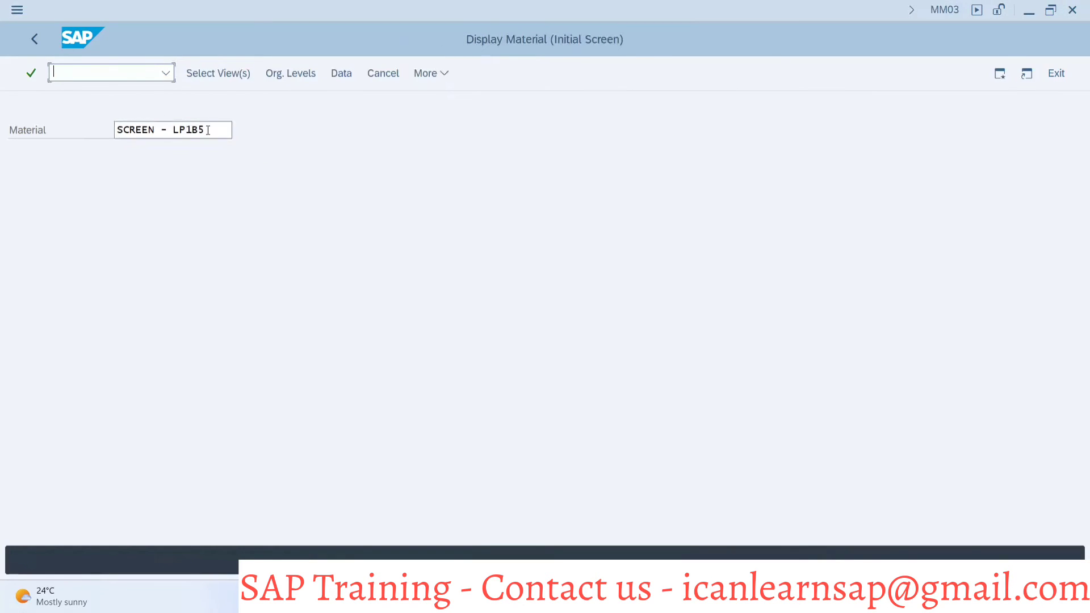
pyautogui.click(226, 129)
pyautogui.press('BackSpace')
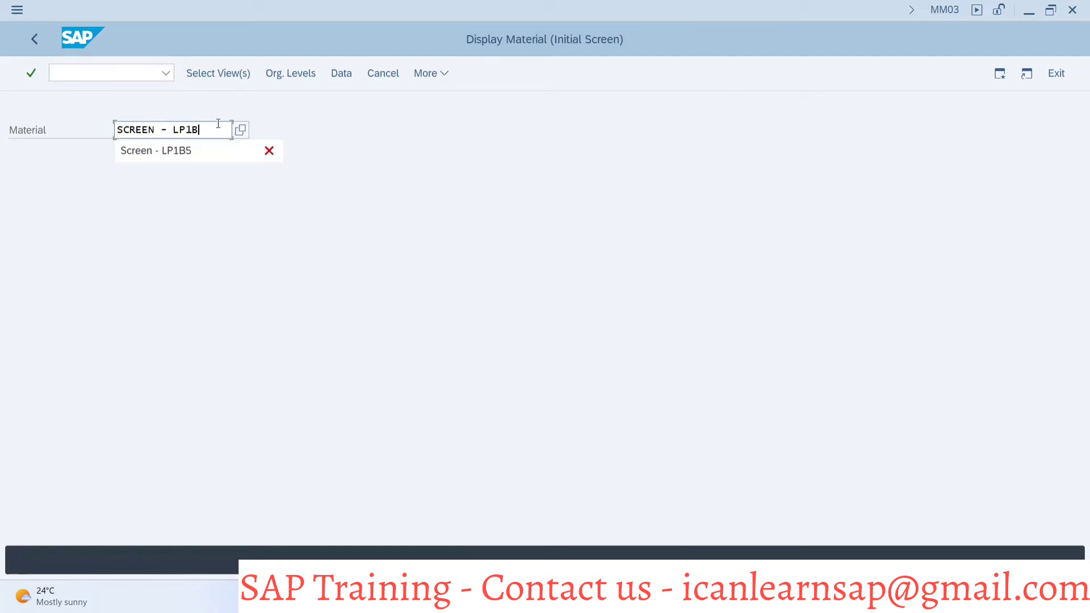
pyautogui.press('BackSpace')
pyautogui.press('BackSpace')
pyautogui.press('BackSpace')
pyautogui.press('BackSpace')
pyautogui.press('BackSpace')
pyautogui.press('BackSpace')
pyautogui.press('BackSpace')
pyautogui.press('BackSpace')
pyautogui.press('BackSpace')
pyautogui.press('BackSpace')
pyautogui.press('BackSpace')
pyautogui.press('BackSpace')
pyautogui.press('BackSpace')
pyautogui.write('BOX-100')
pyautogui.press('Return')
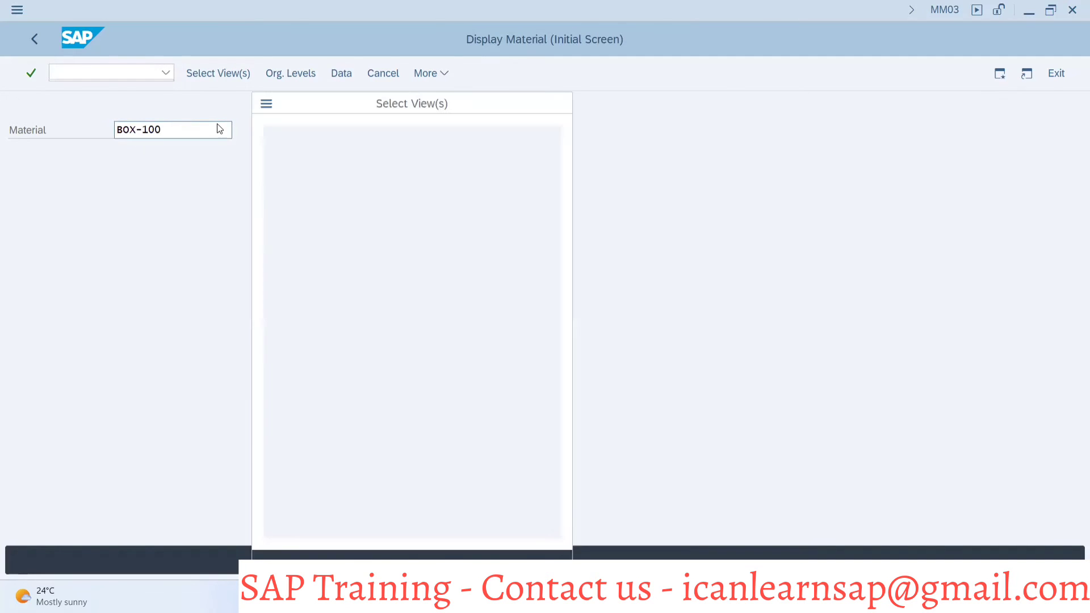
pyautogui.press('Return')
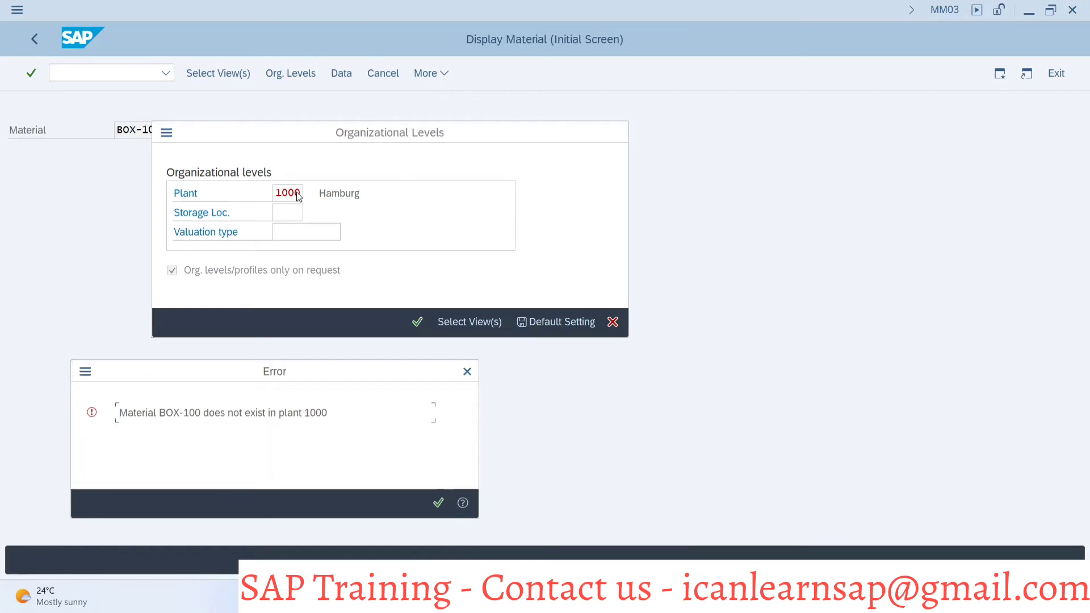
pyautogui.click(467, 371)
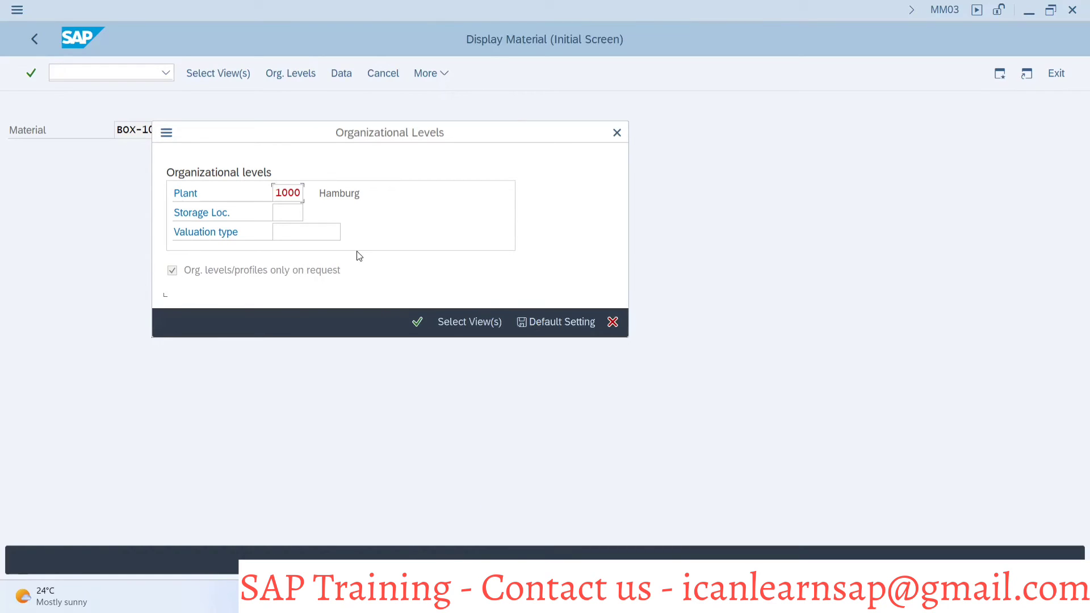
# Show BOX-100's MRP 1 data for plant 3100 Chicago instead
pyautogui.click(281, 193)
pyautogui.press('BackSpace')
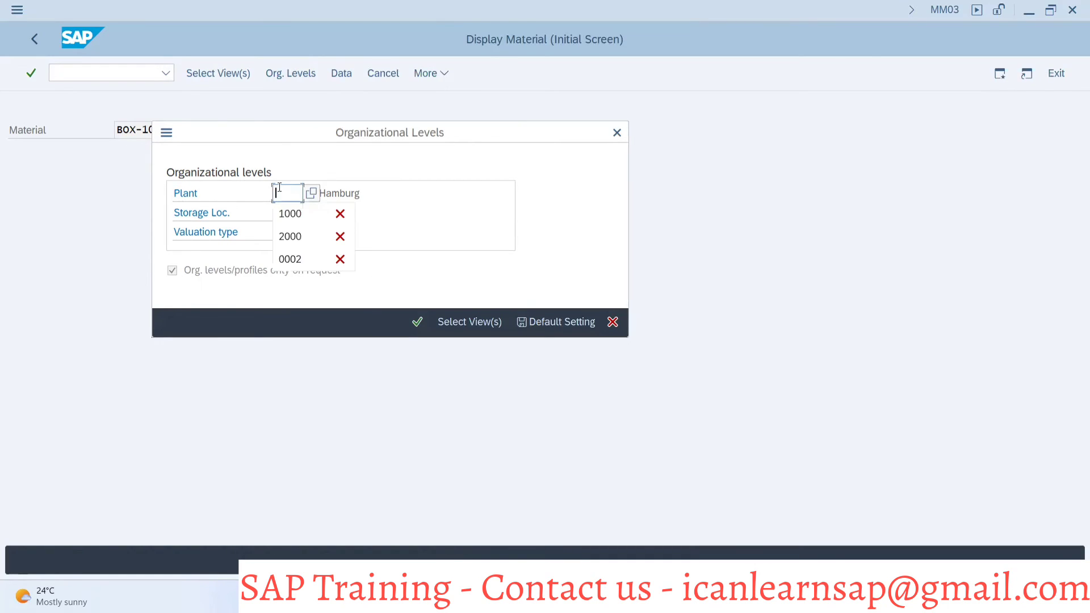
pyautogui.click(418, 322)
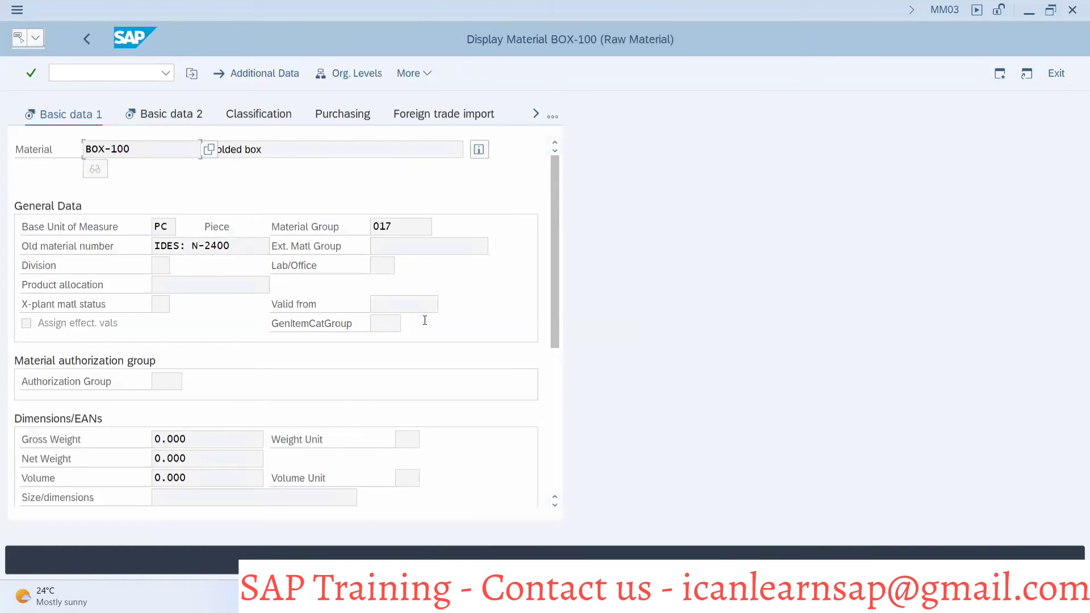
pyautogui.click(552, 117)
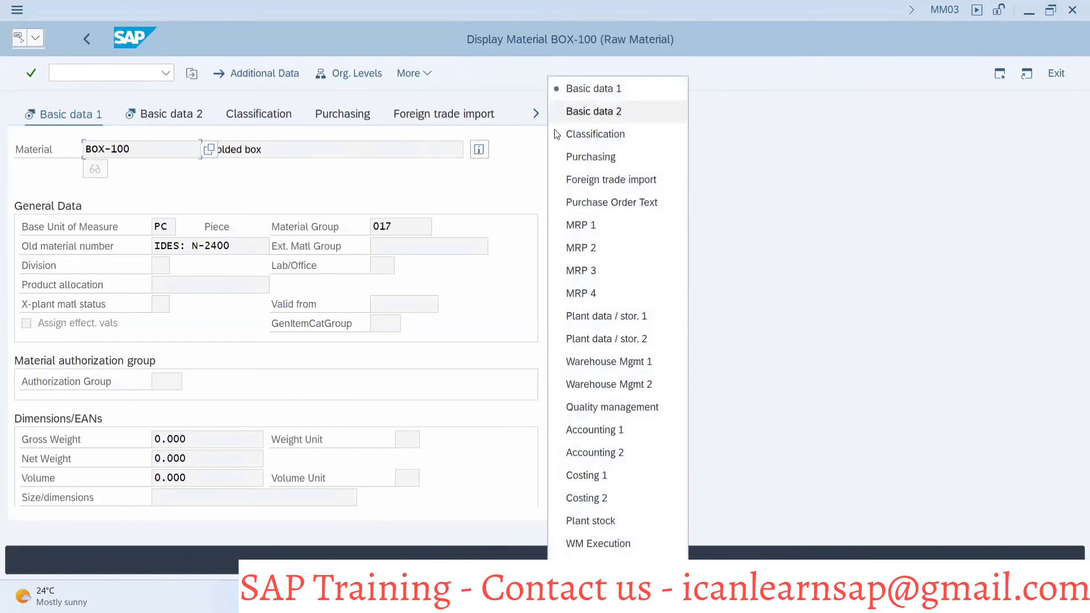
pyautogui.click(584, 232)
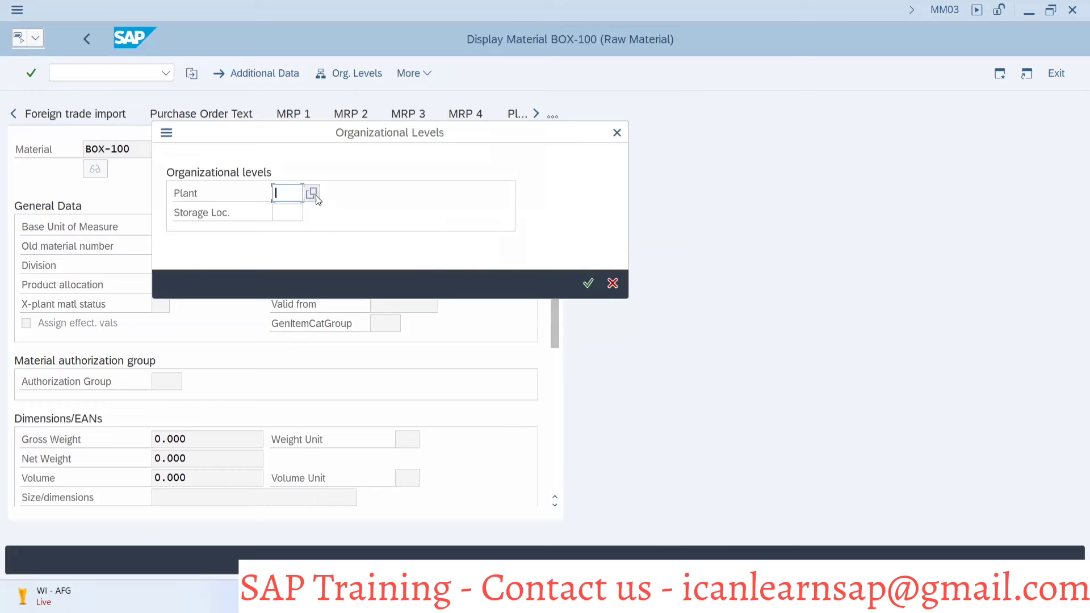
pyautogui.click(312, 212)
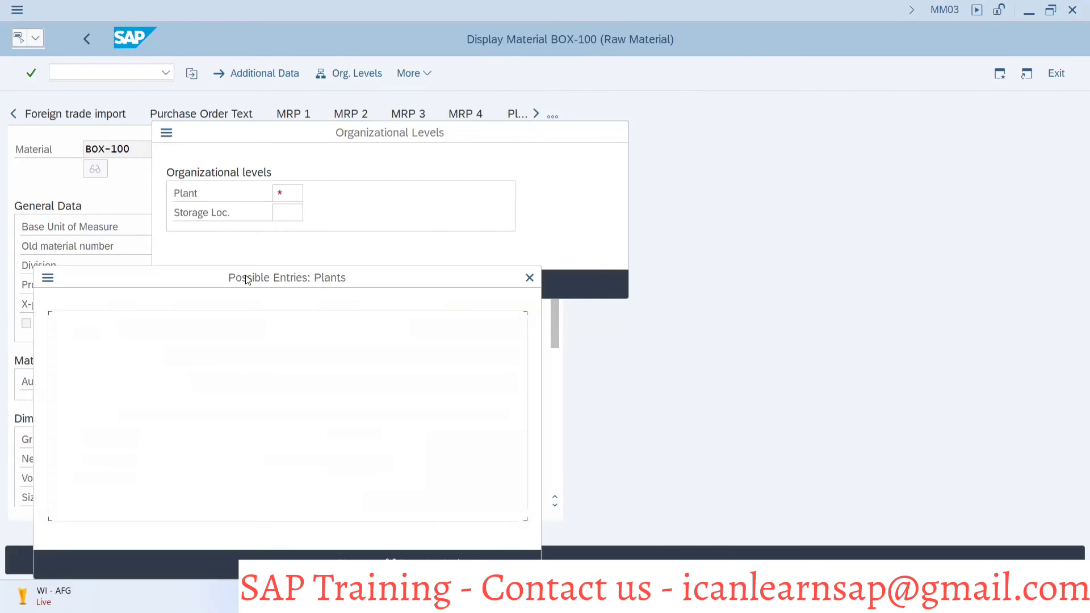
pyautogui.click(121, 340)
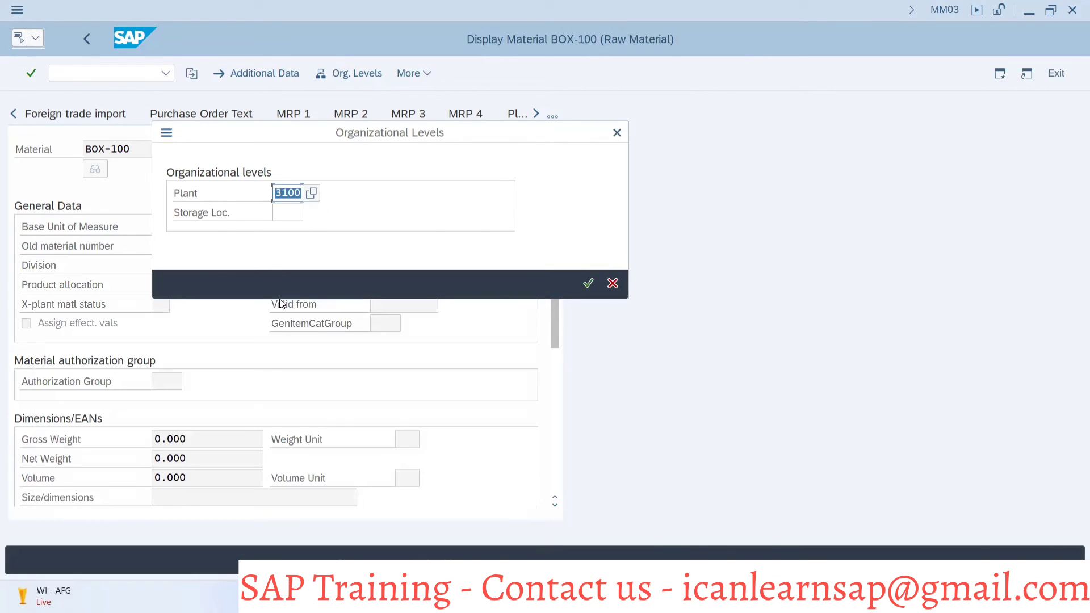
pyautogui.click(588, 283)
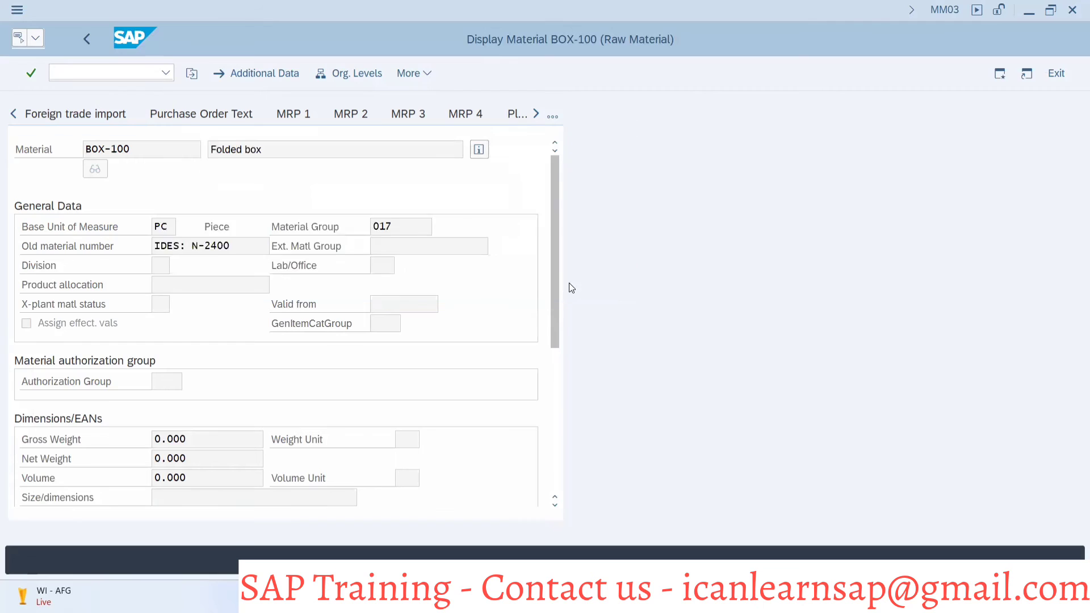
# Copy the BOX-100 number and start creating a material with /nmm01
pyautogui.moveTo(132, 149); pyautogui.dragTo(60, 148)
pyautogui.hotkey('ctrl', 'c')
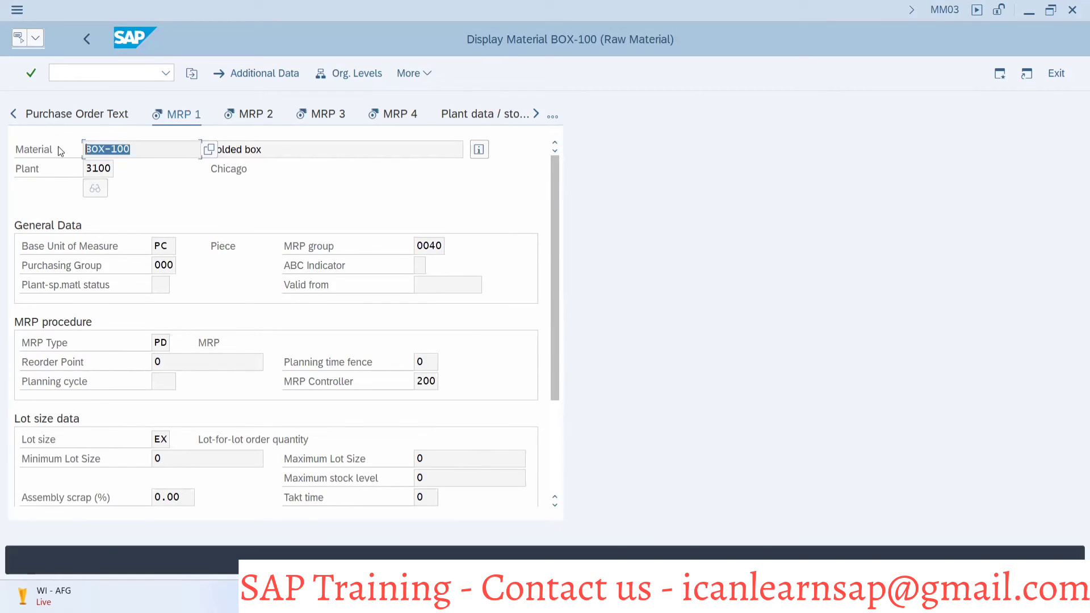
pyautogui.click(90, 72)
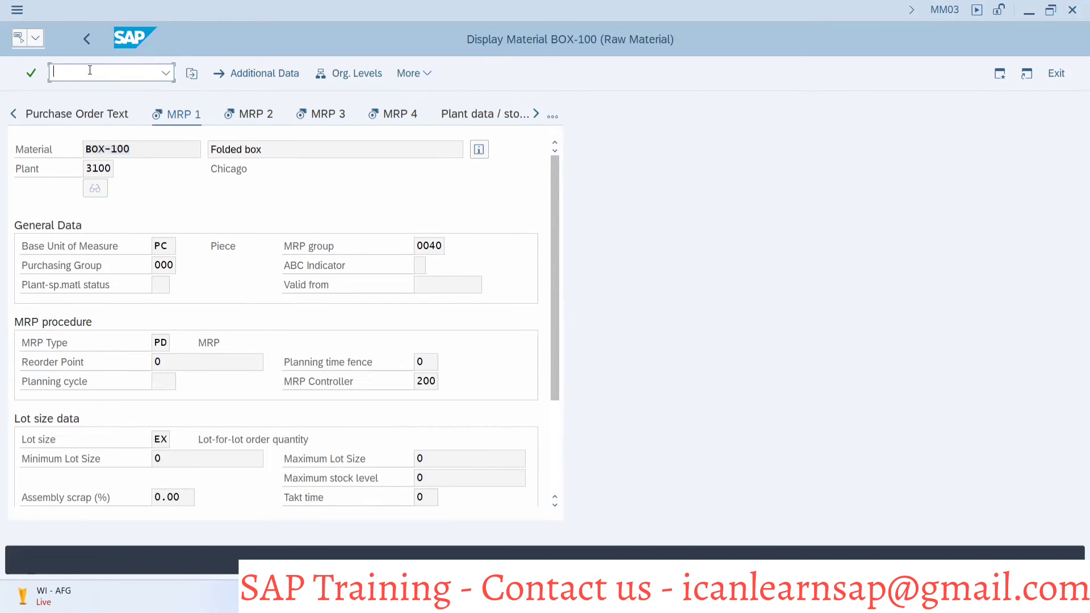
pyautogui.write('/nmm01')
pyautogui.press('Return')
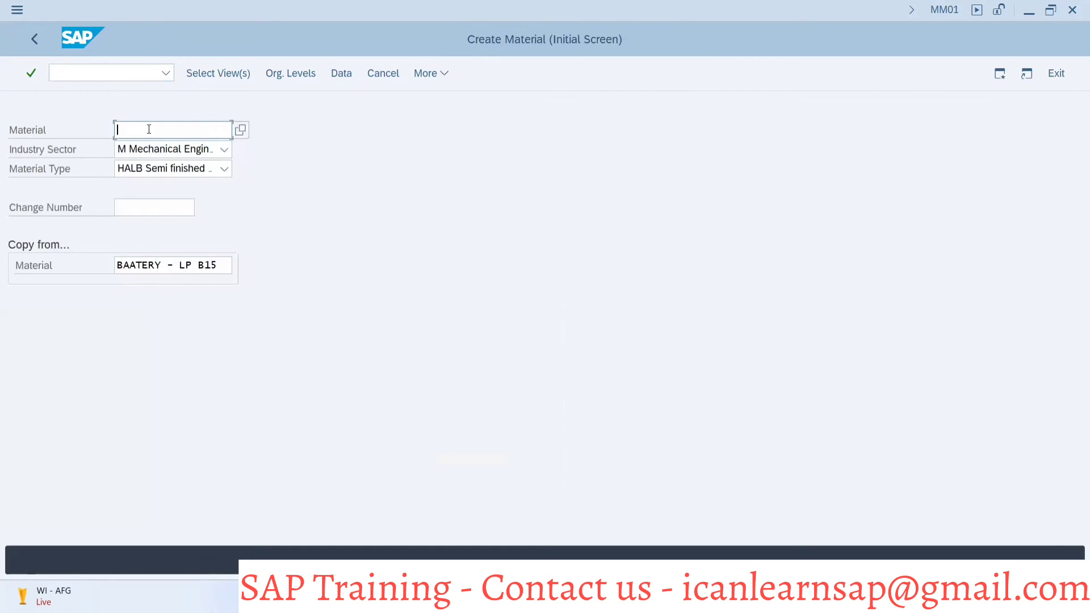
# Use BOX-100 as both the material and the copy-from reference, confirming the views
pyautogui.hotkey('ctrl', 'v')
pyautogui.click(118, 266)
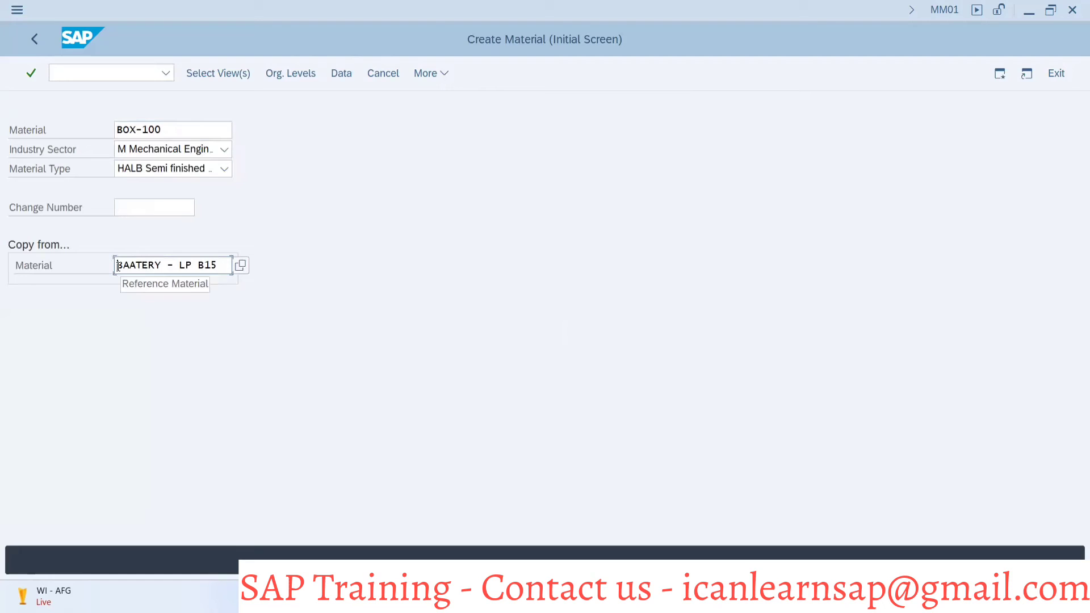
pyautogui.press('Delete')
pyautogui.press('Delete')
pyautogui.press('Delete')
pyautogui.press('Delete')
pyautogui.press('Delete')
pyautogui.press('Delete')
pyautogui.press('Delete')
pyautogui.press('Delete')
pyautogui.press('Delete')
pyautogui.press('Delete')
pyautogui.press('Delete')
pyautogui.press('Delete')
pyautogui.press('Delete')
pyautogui.press('Delete')
pyautogui.press('Delete')
pyautogui.press('Delete')
pyautogui.hotkey('ctrl', 'v')
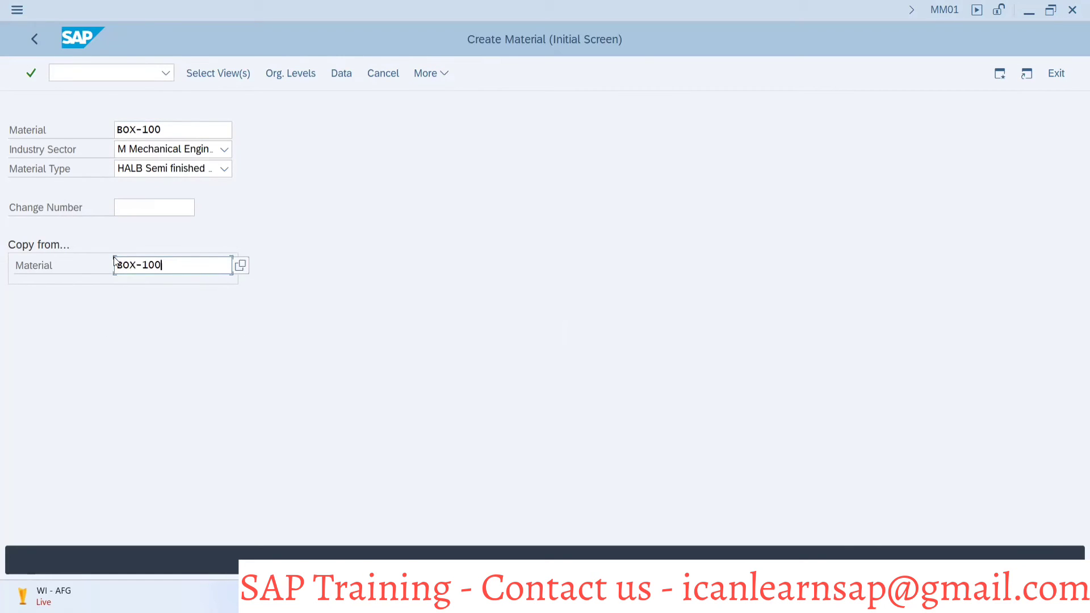
pyautogui.press('Return')
pyautogui.press('Return')
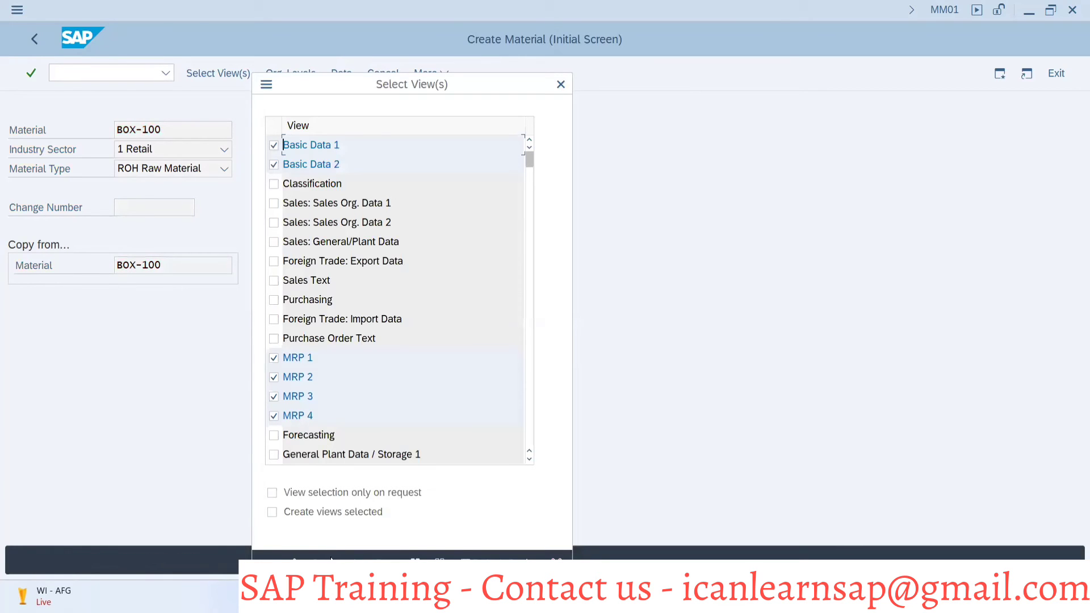
pyautogui.press('Return')
# Set copy-from plant 3100, MRP profile B15 and storage location 0001
pyautogui.click(537, 194)
pyautogui.write('3')
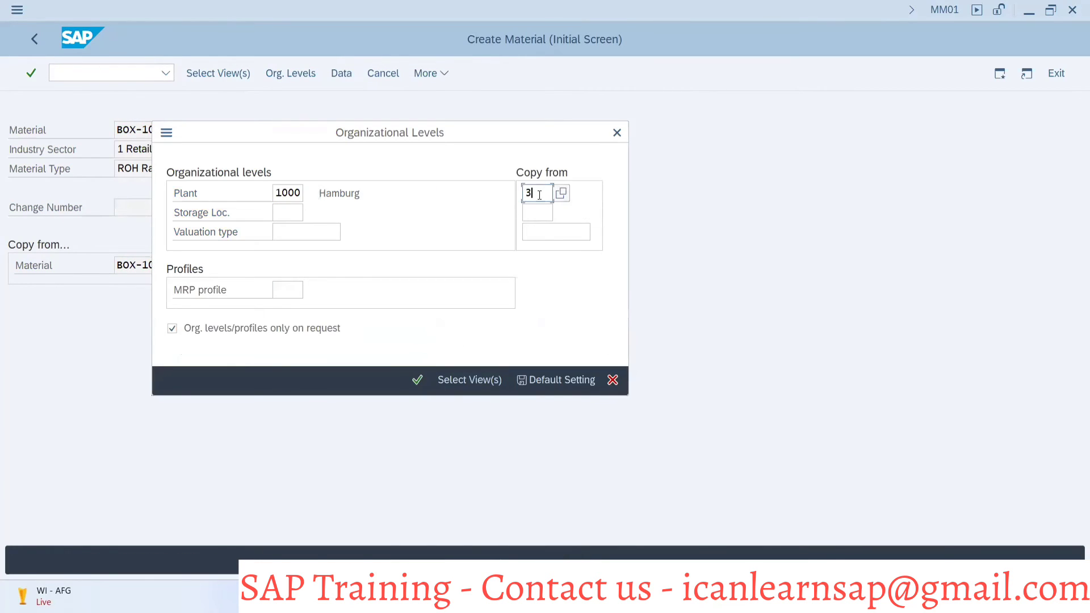
pyautogui.write('100')
pyautogui.click(295, 295)
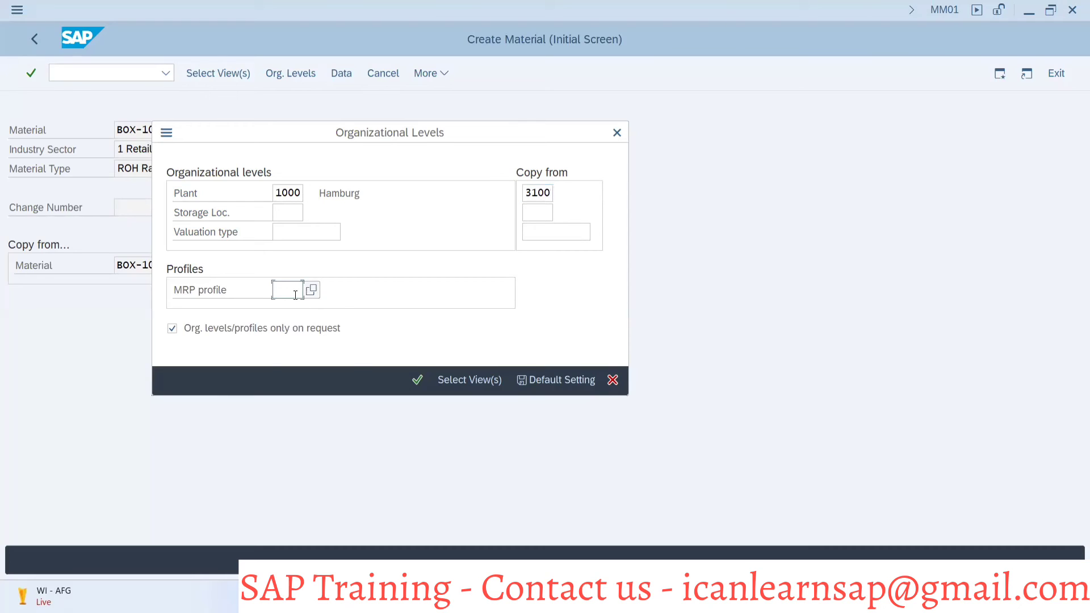
pyautogui.write('B15')
pyautogui.click(287, 214)
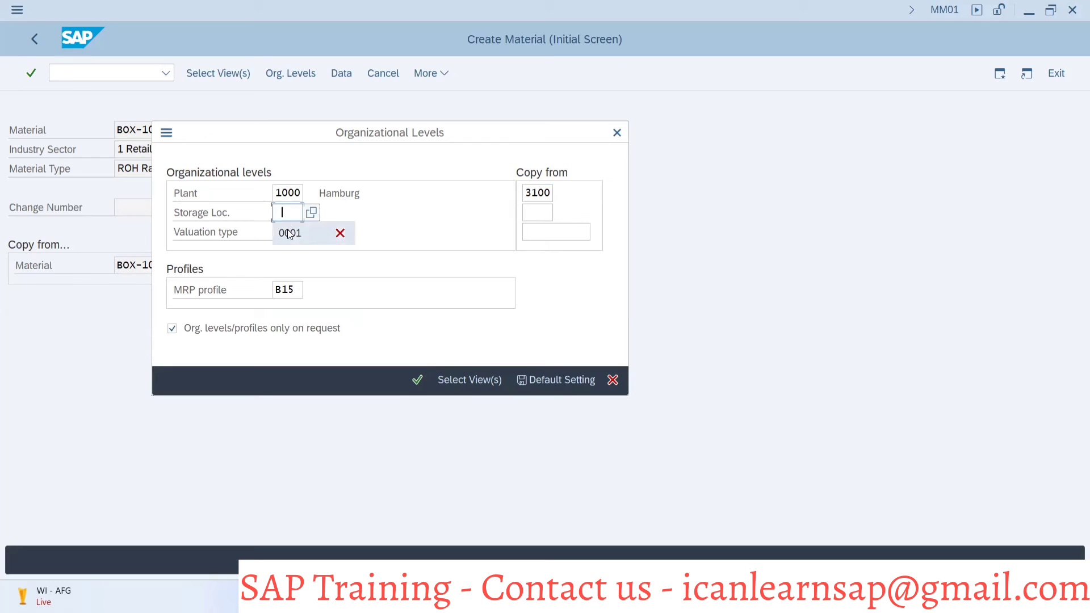
pyautogui.click(290, 233)
pyautogui.press('Return')
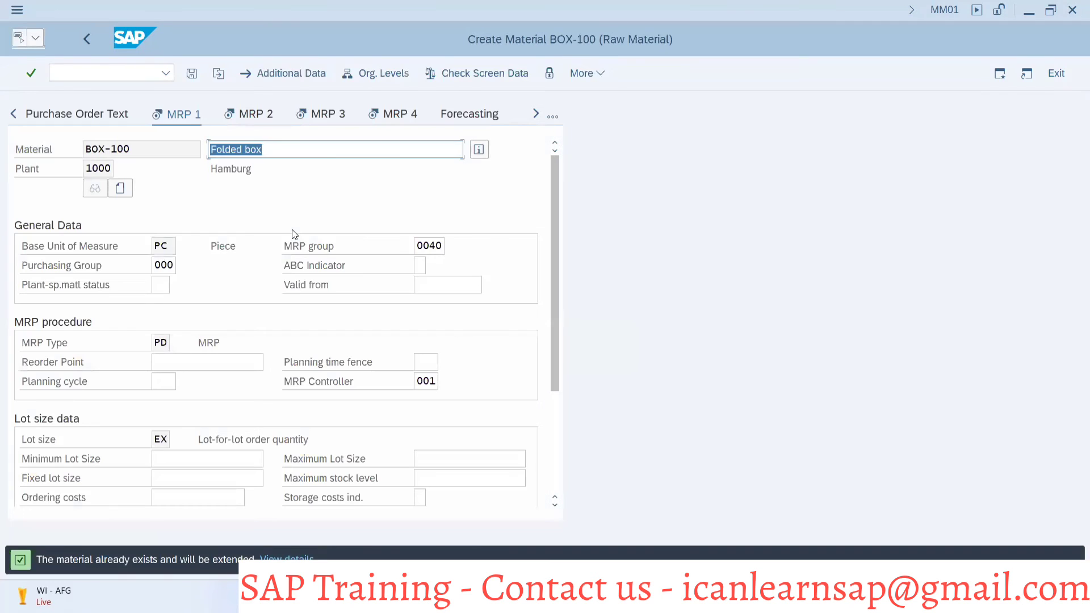
# Type 'for captop packin' into BOX-100's description and confirm the recording's destination folder
pyautogui.click(280, 151)
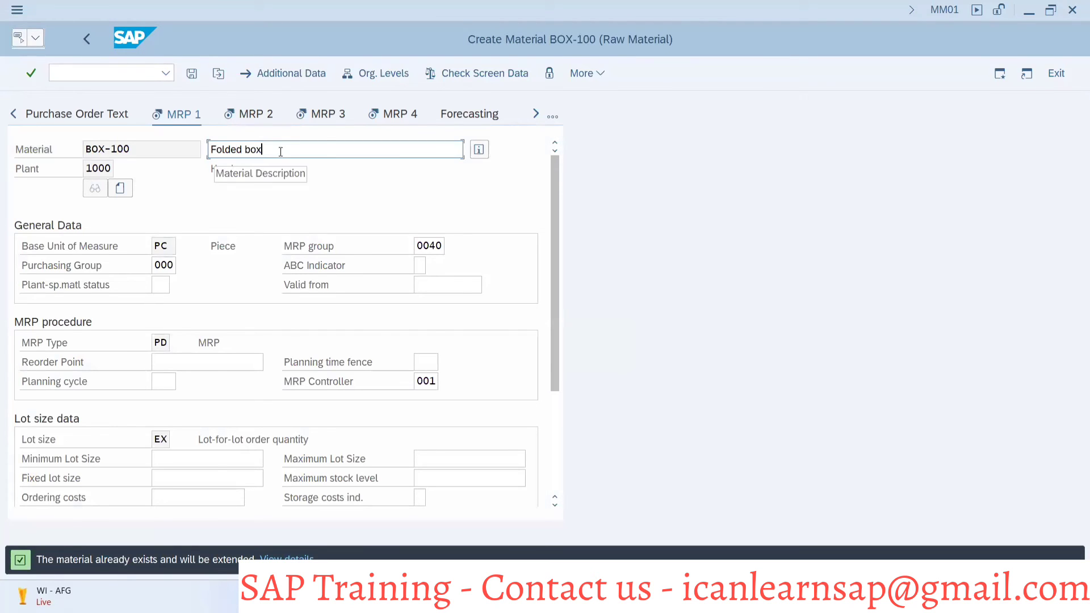
pyautogui.write('for cap')
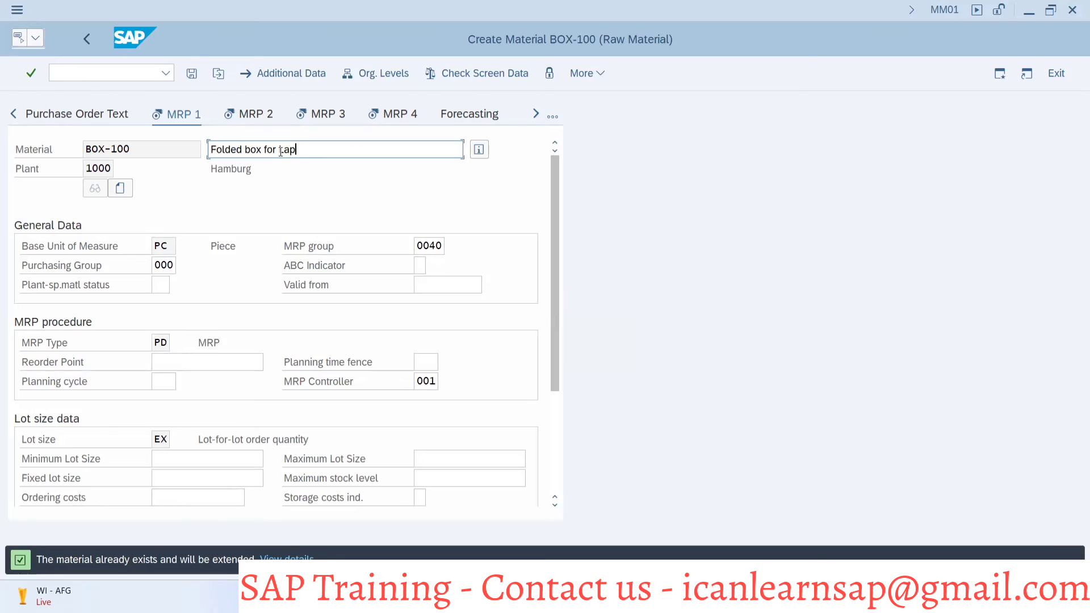
pyautogui.write('top packin')
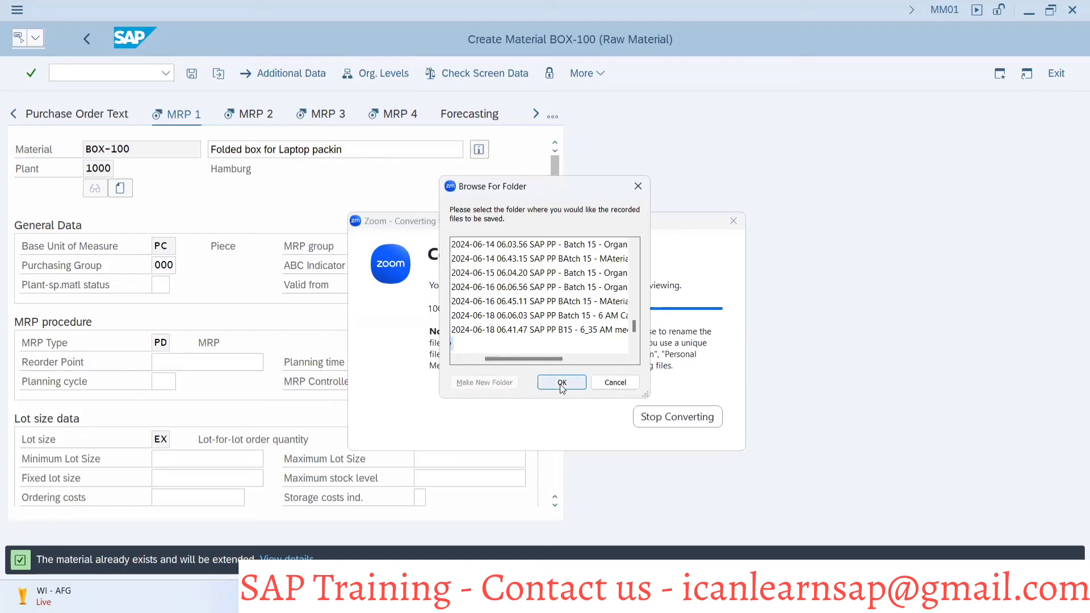
pyautogui.click(562, 386)
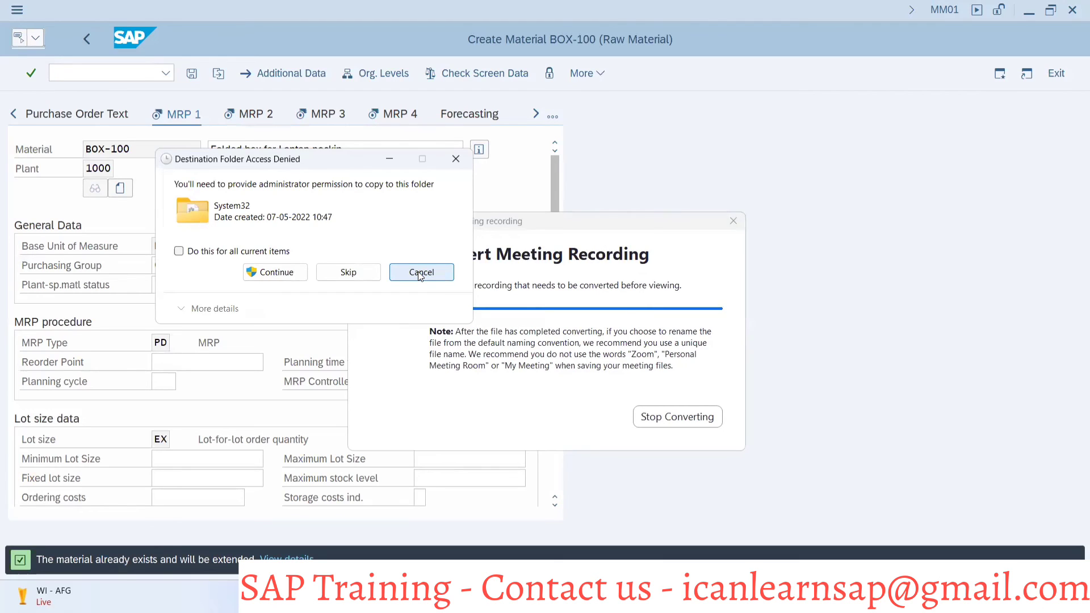
# Skip the admin-permission copy prompts and move the conversion window off the SAP screen
pyautogui.click(366, 270)
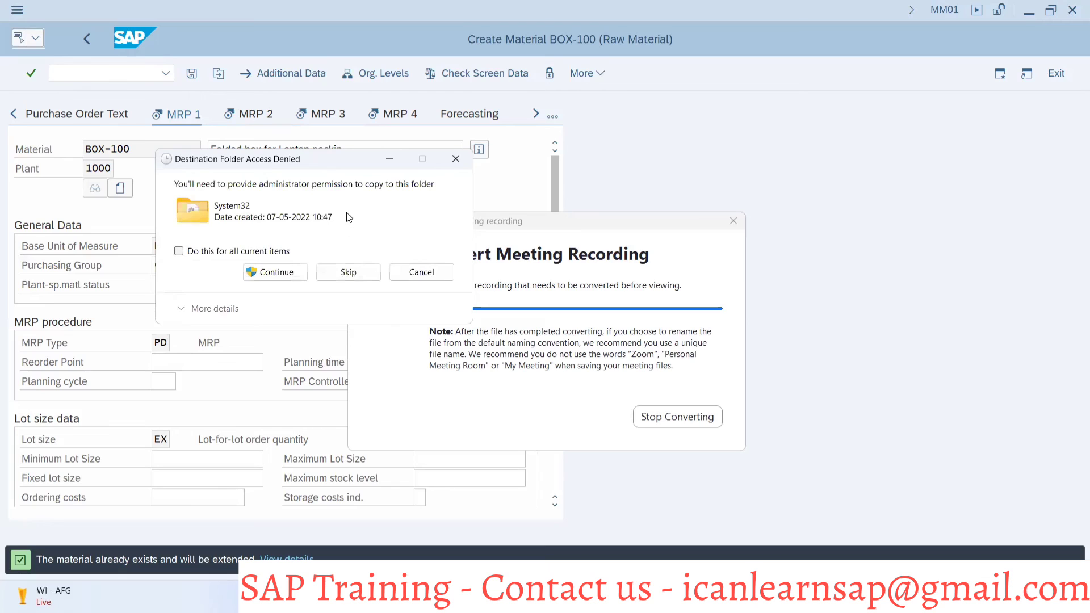
pyautogui.click(366, 270)
pyautogui.click(285, 272)
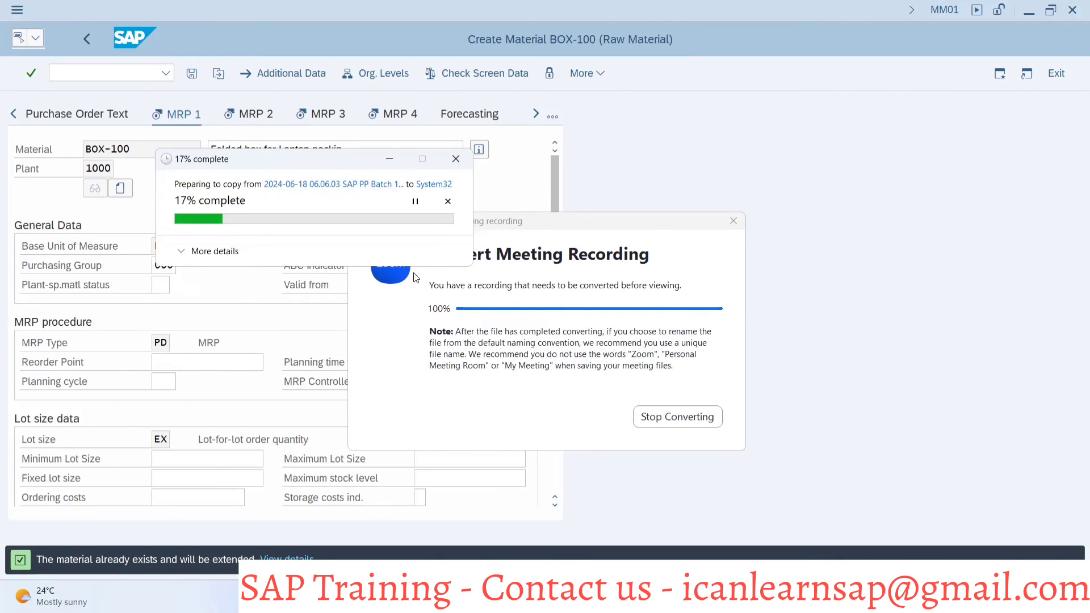
pyautogui.click(351, 171)
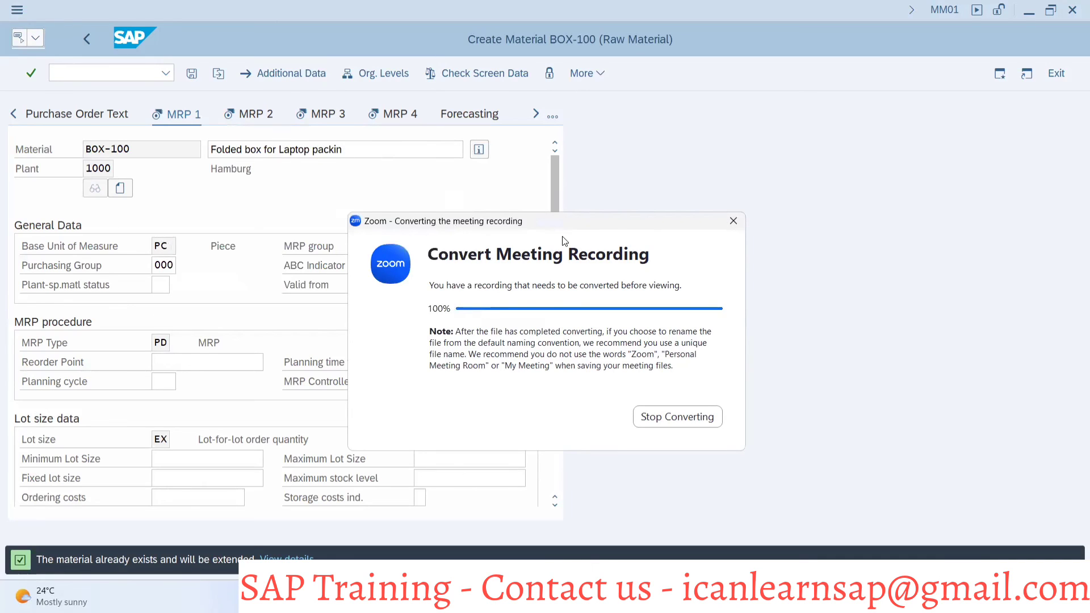
pyautogui.moveTo(572, 223); pyautogui.dragTo(881, 248)
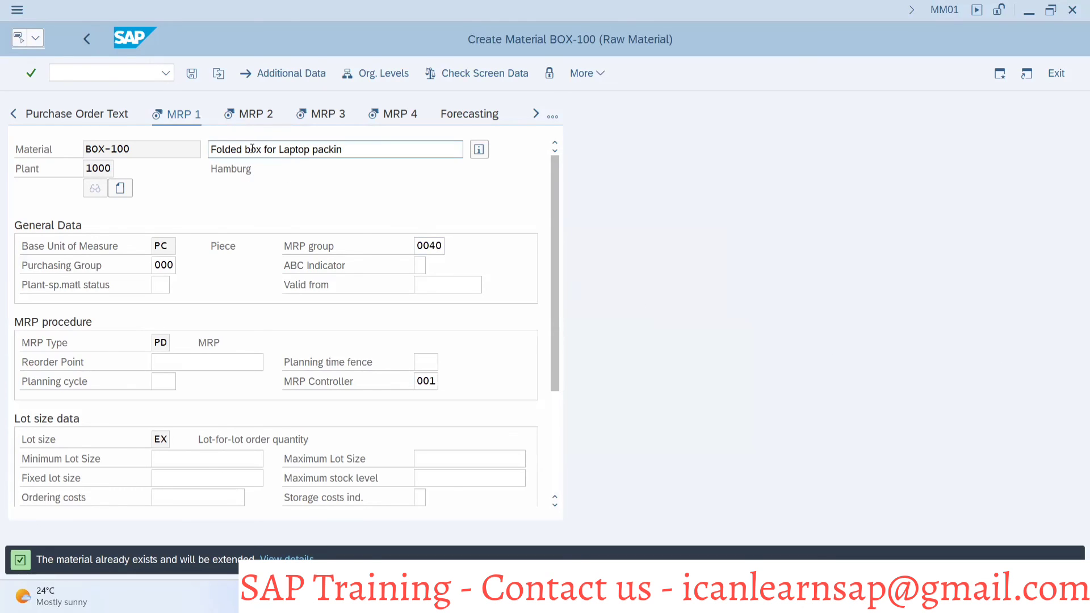
# Set BOX-100's production storage location to 0001 and save it for plant 1000
pyautogui.click(246, 116)
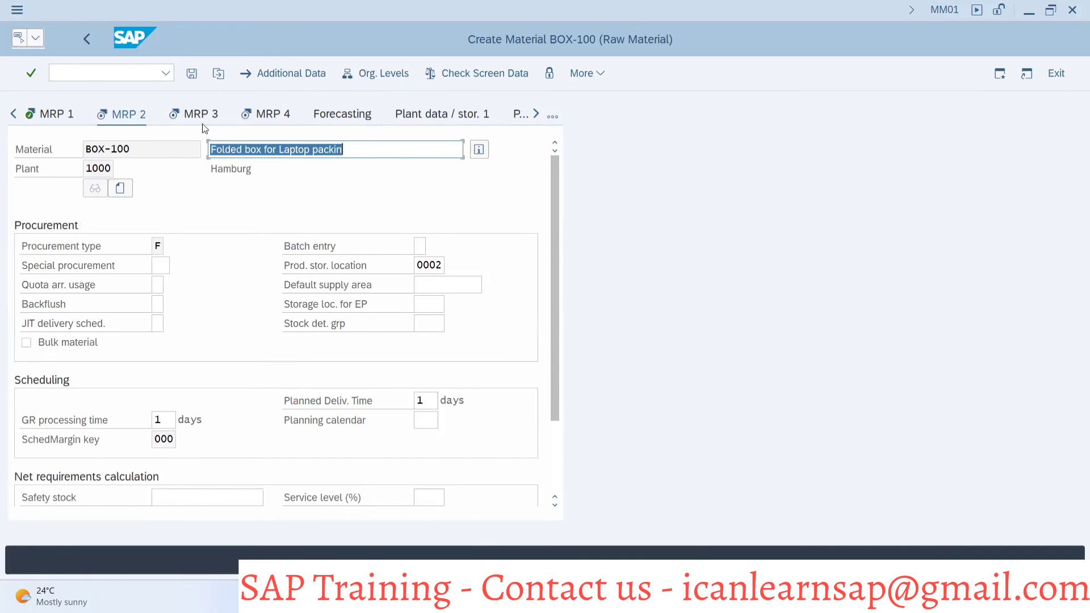
pyautogui.press('Return')
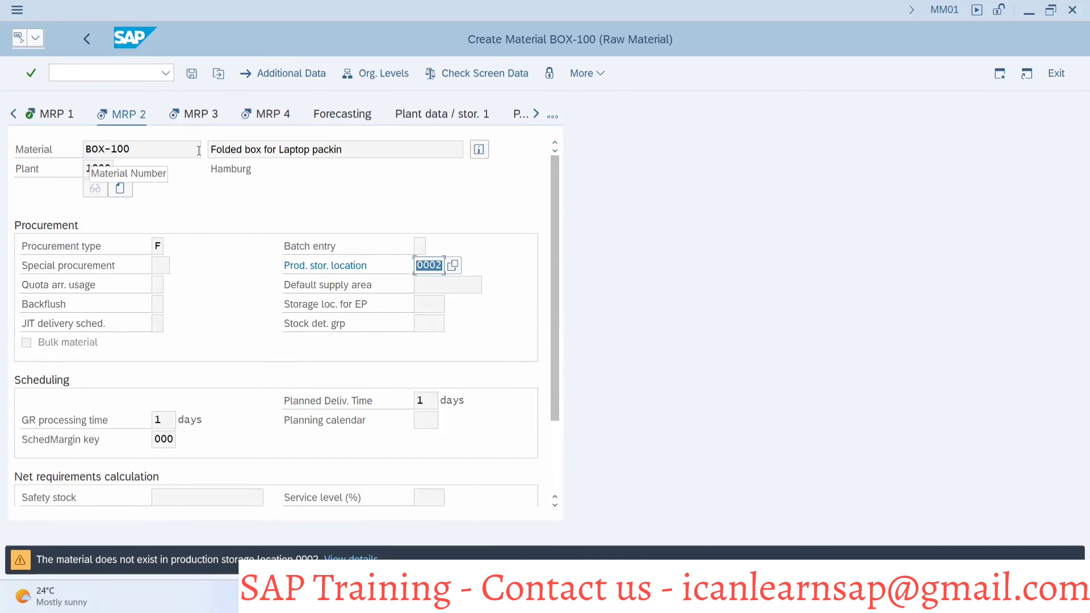
pyautogui.write('0001')
pyautogui.press('Return')
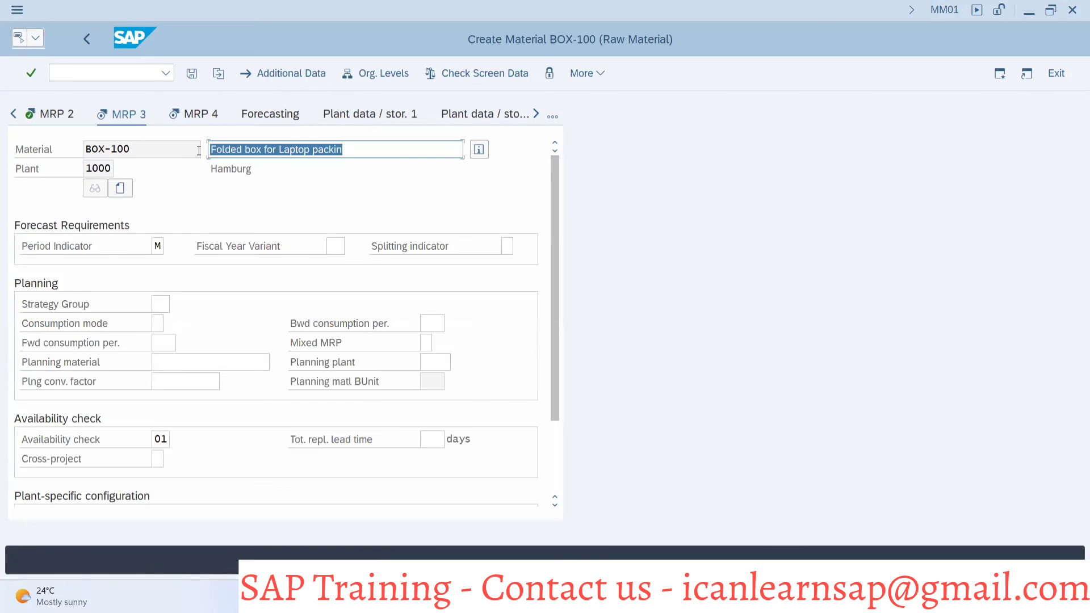
pyautogui.press('Return')
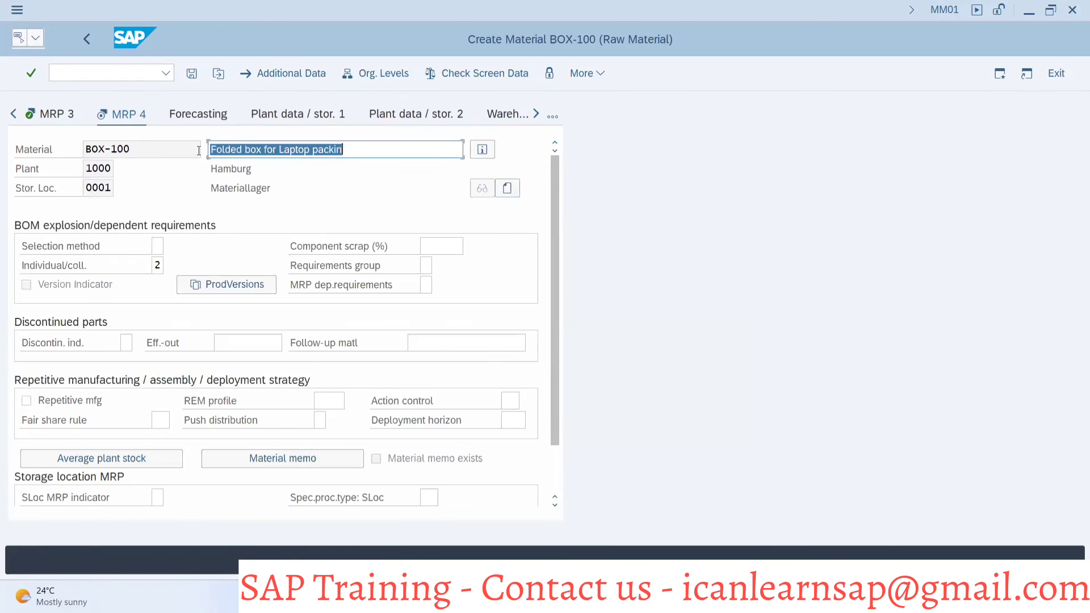
pyautogui.press('Return')
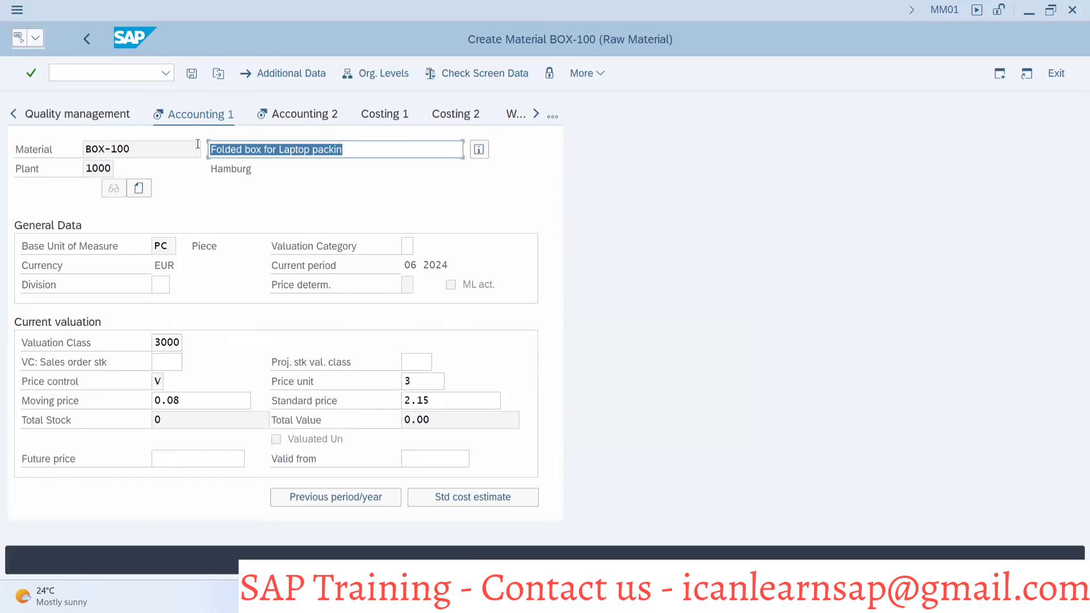
pyautogui.press('Return')
pyautogui.press('Return')
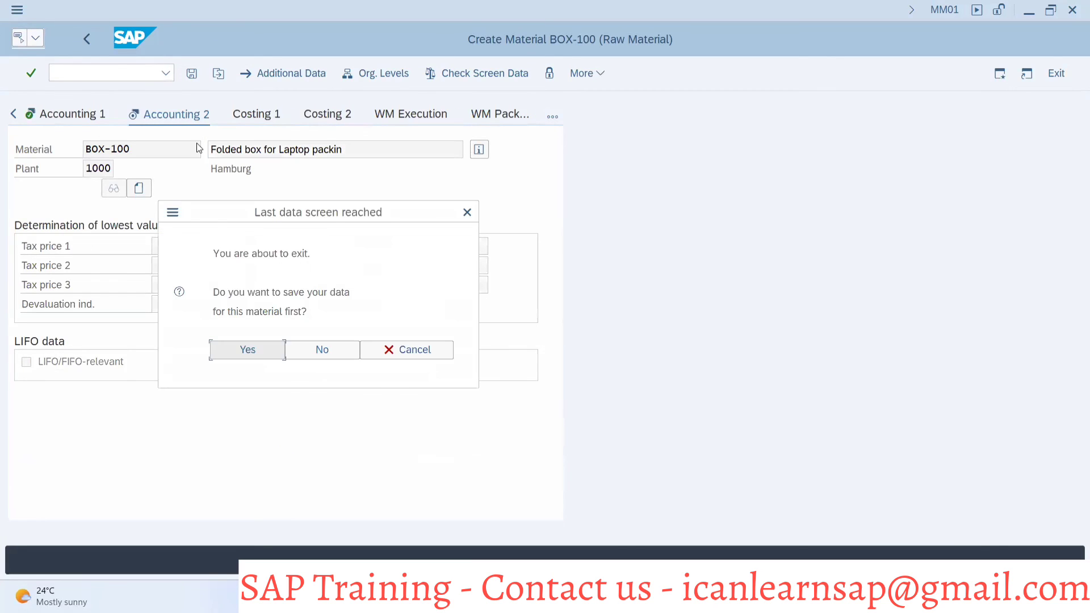
pyautogui.click(228, 349)
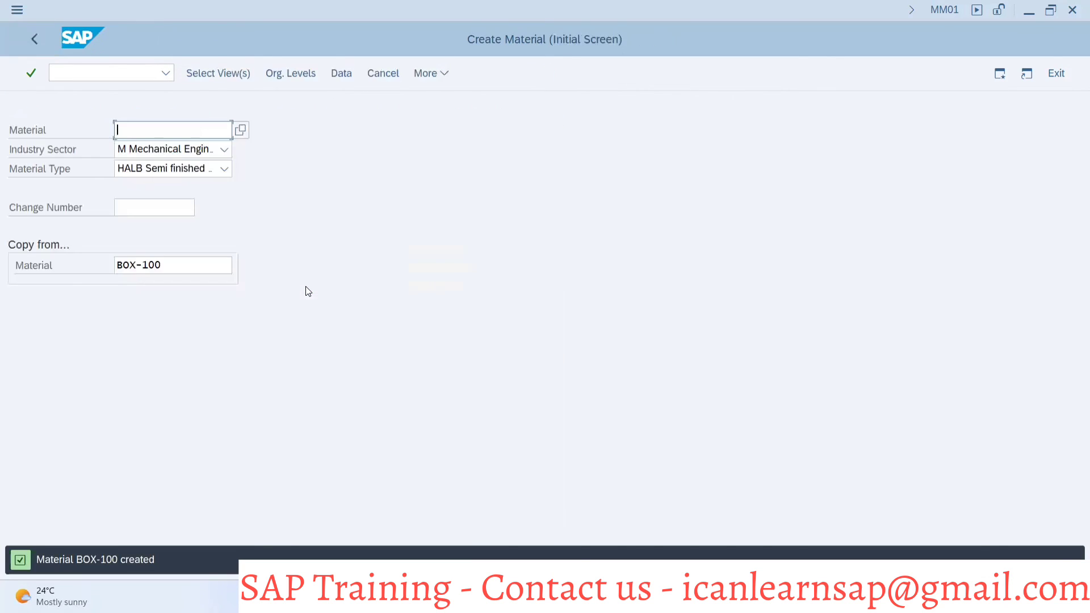
# Skip all remaining admin-permission file-copy items
pyautogui.hotkey('alt', 'Tab')
pyautogui.hotkey('alt', 'Tab')
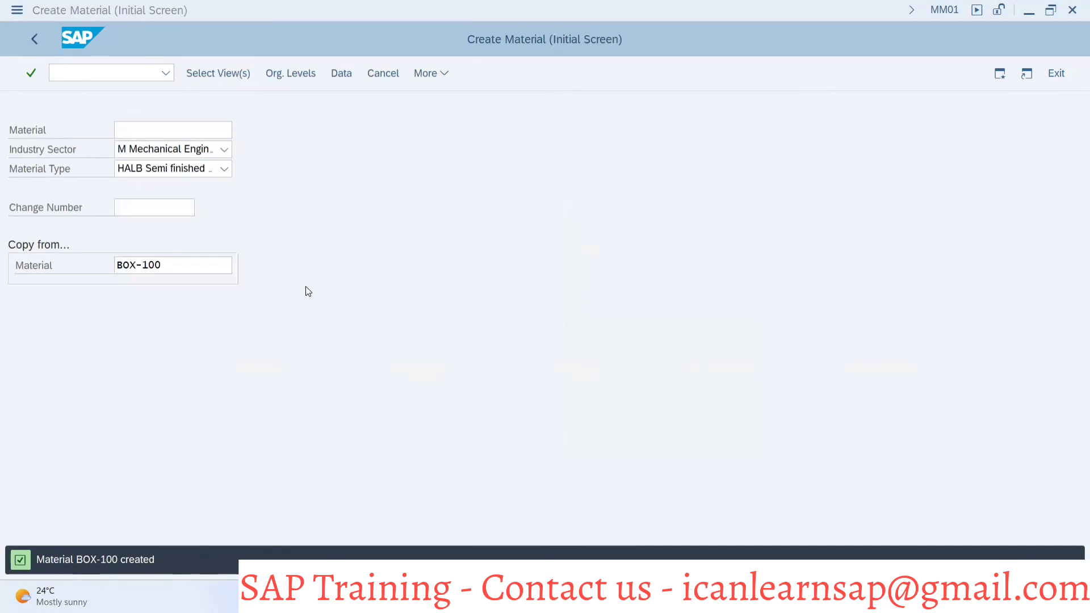
pyautogui.click(179, 250)
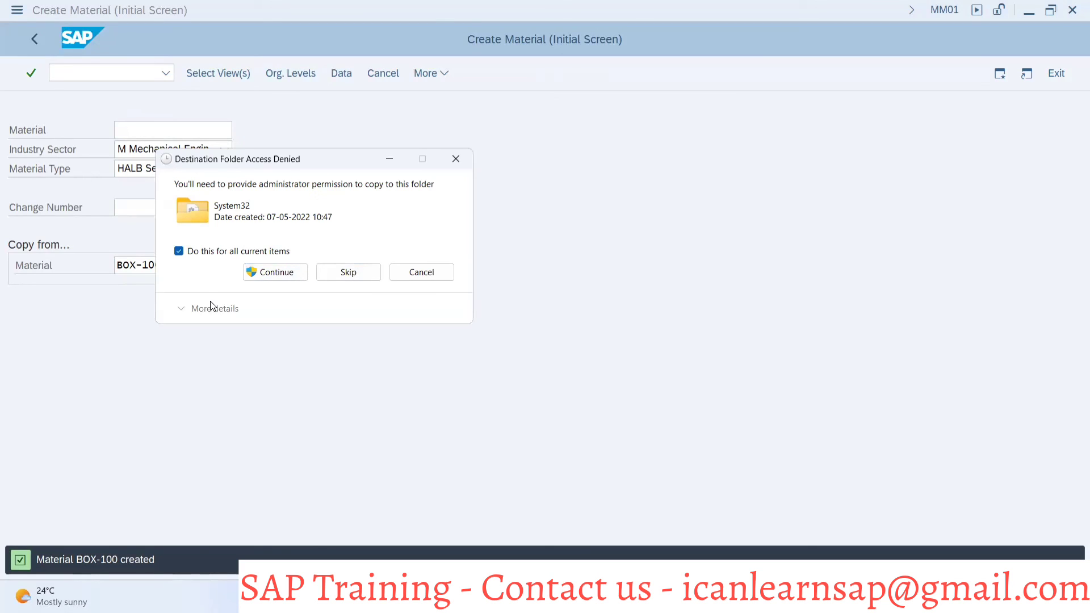
pyautogui.click(339, 274)
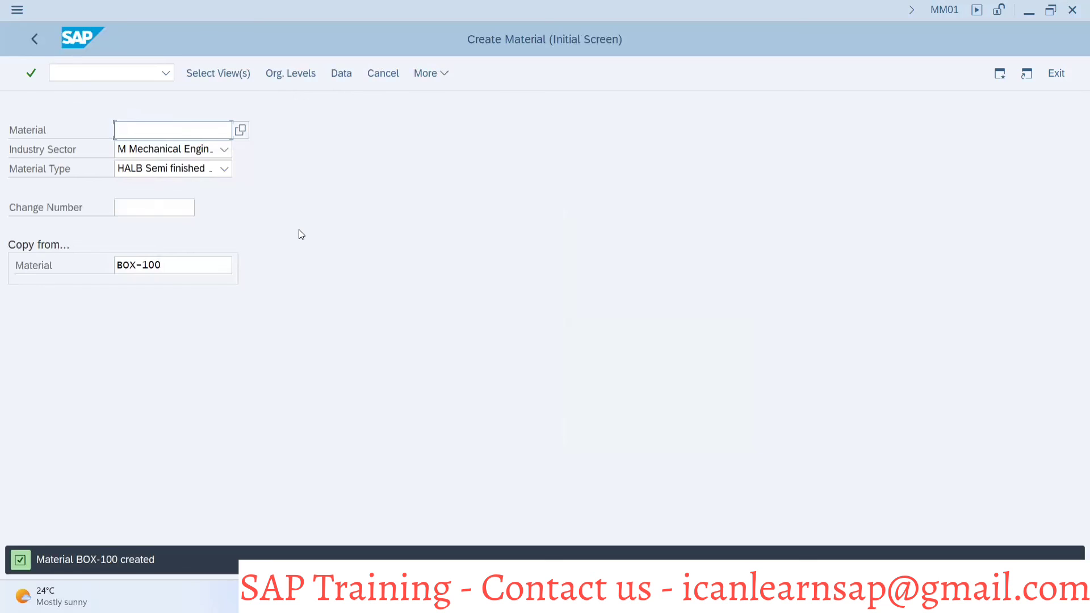
# Validate BOX-100 as item 0030 and save the LAPTOP-B14 BOM
pyautogui.hotkey('alt', 'Tab')
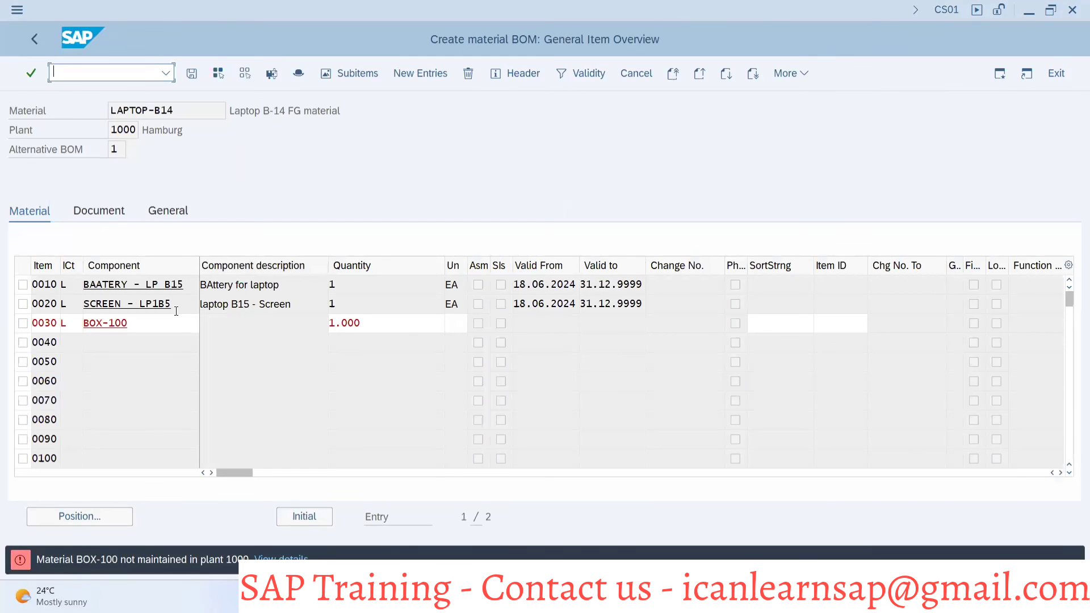
pyautogui.press('Return')
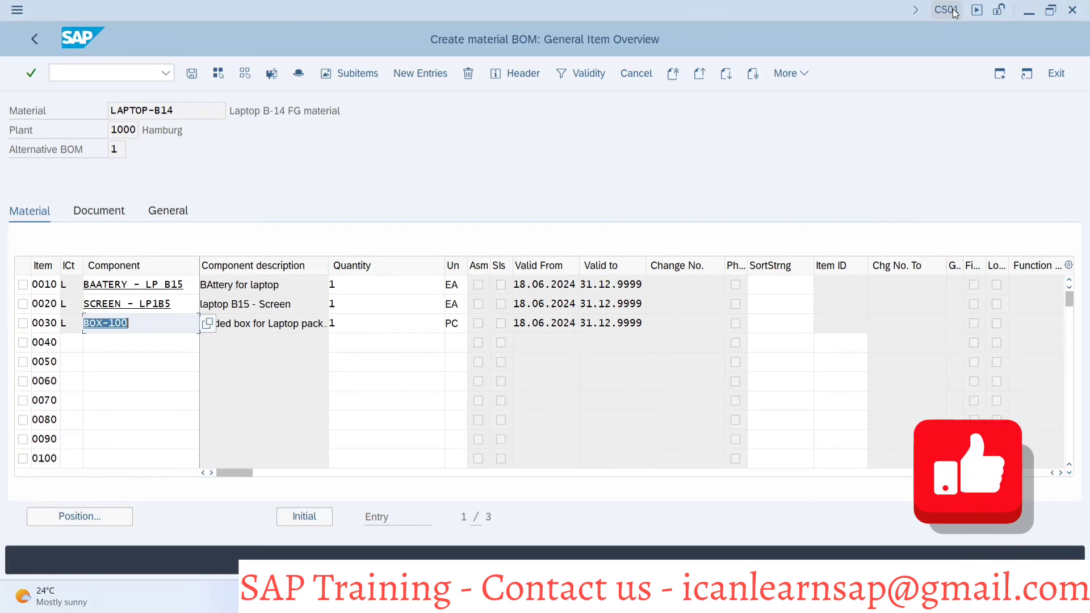
pyautogui.click(193, 74)
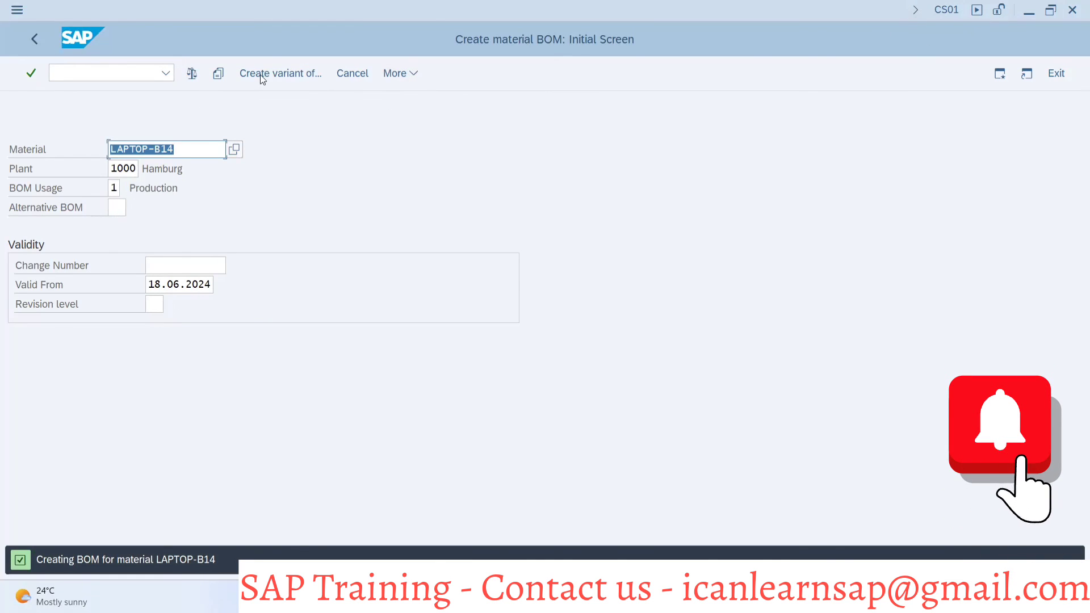
# Change BOX-100's quantity to 2 in the LAPTOP-B14 BOM via CS02 and save
pyautogui.click(130, 70)
pyautogui.write('/')
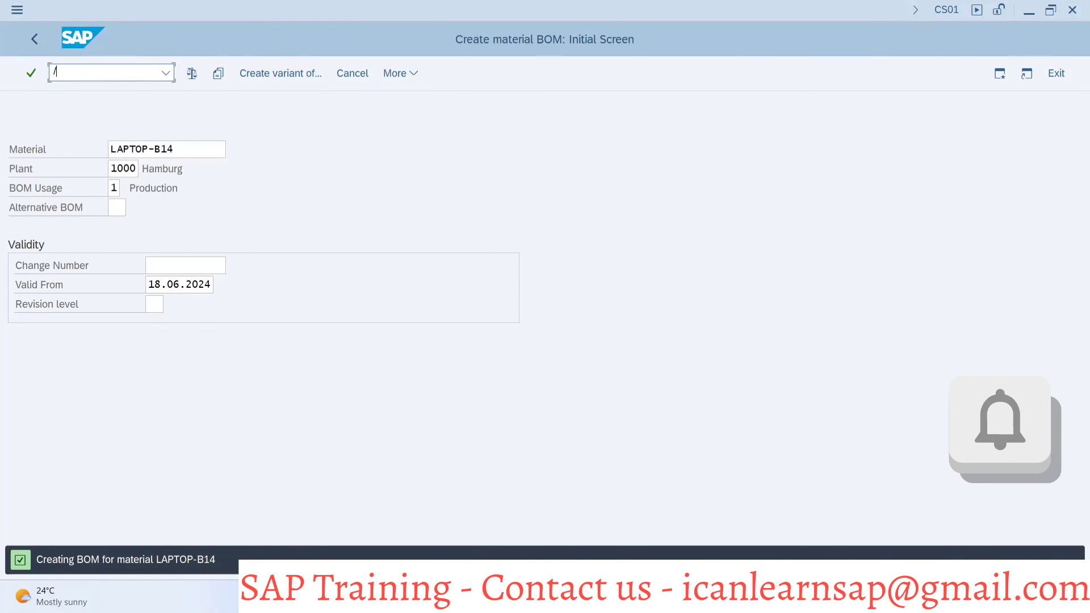
pyautogui.write('ncs02')
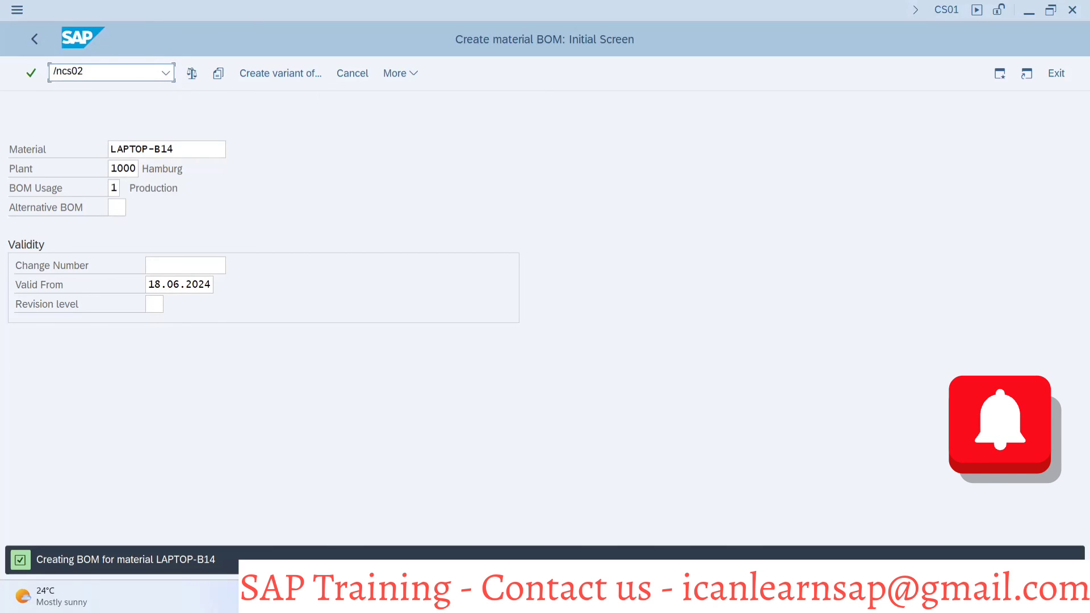
pyautogui.press('Return')
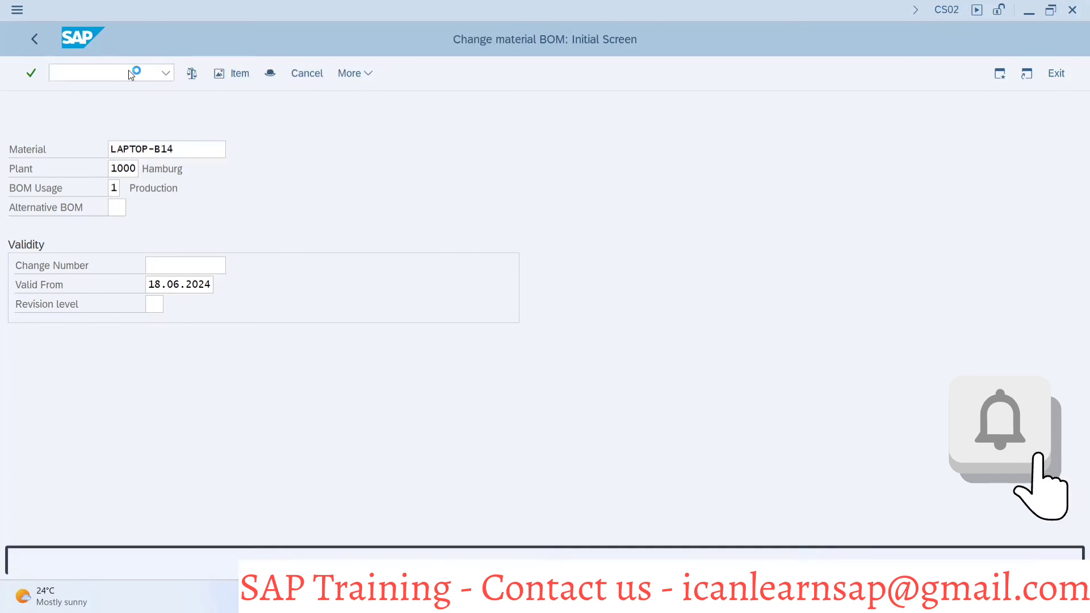
pyautogui.press('Return')
pyautogui.click(356, 324)
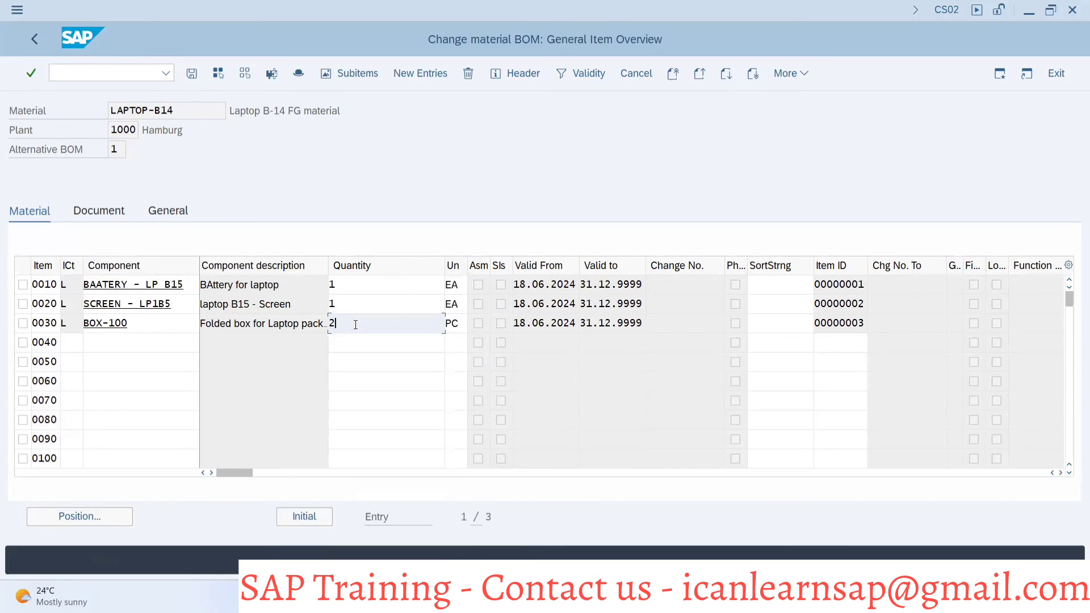
pyautogui.click(348, 284)
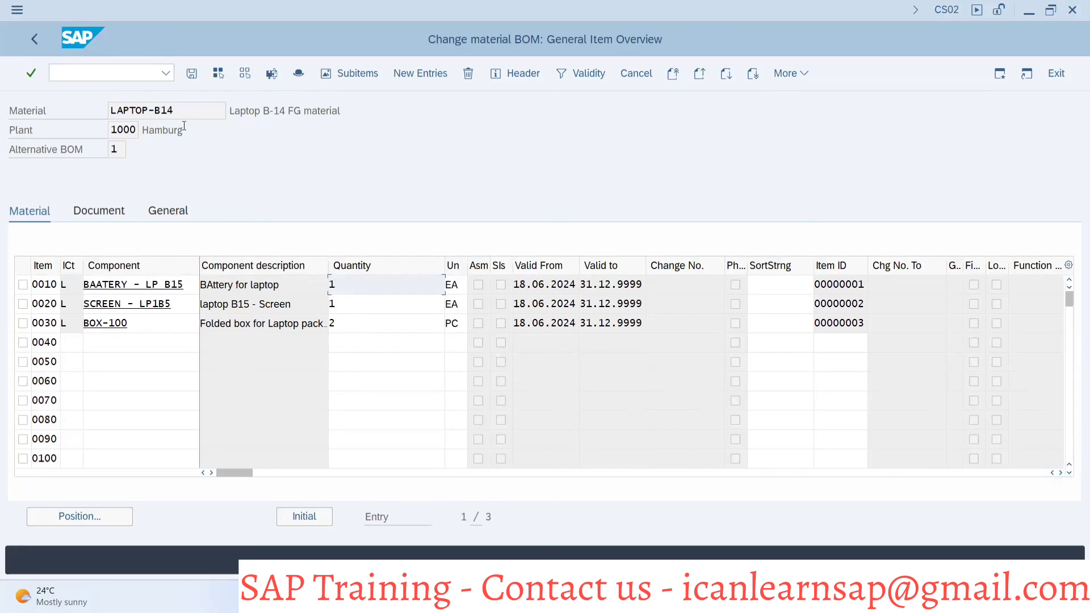
pyautogui.click(191, 76)
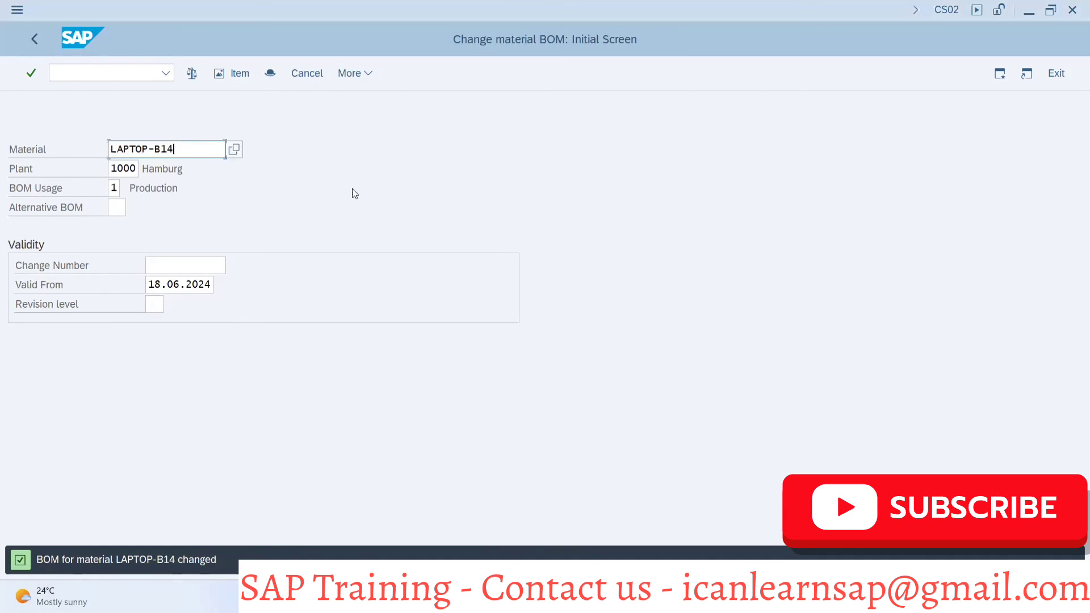
# Switch to the SAP PP BOM PowerPoint presentation and bring up slide 6, BOM - Usage
pyautogui.hotkey('alt', 'Tab')
pyautogui.hotkey('alt', 'Tab')
pyautogui.hotkey('alt', 'Tab')
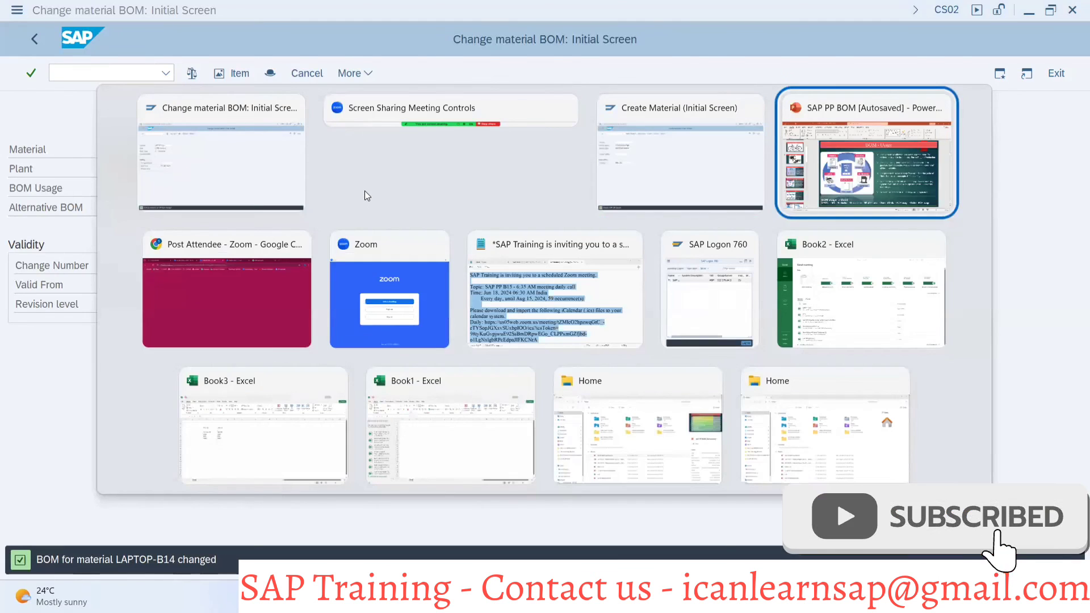
pyautogui.scroll(-1, 61, 399)
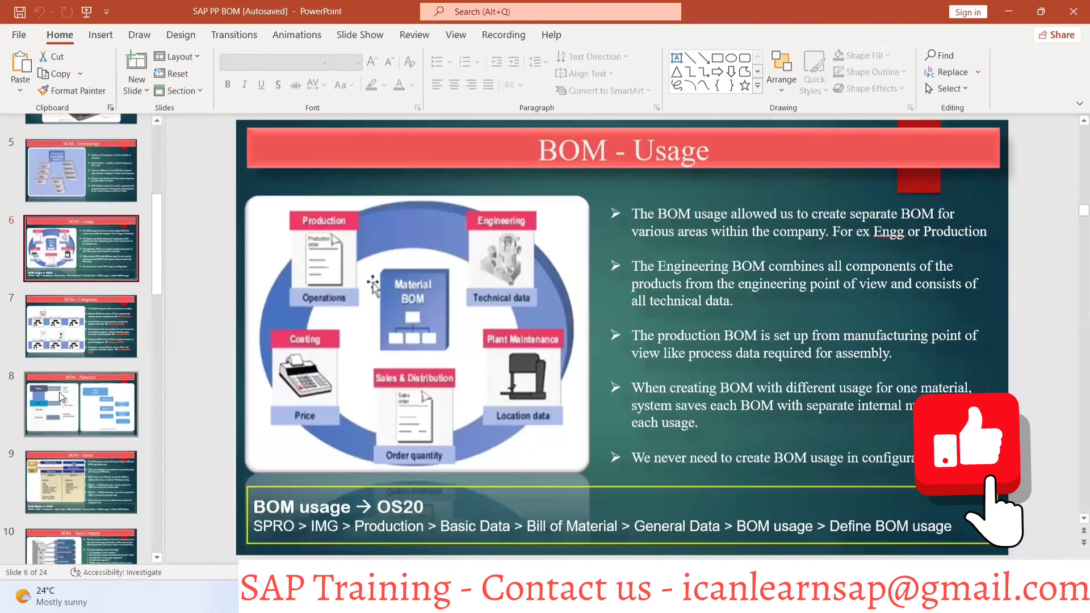